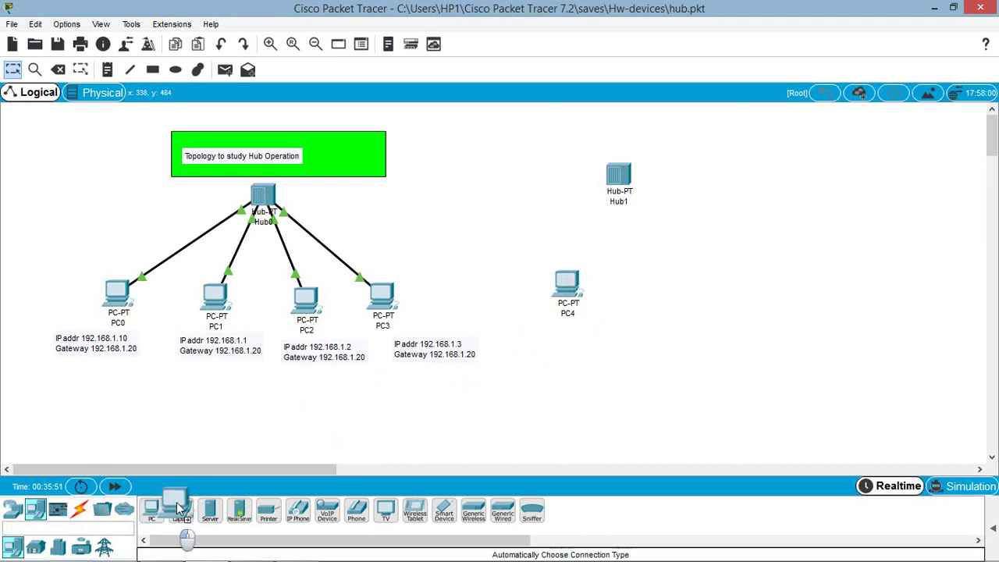
Place three more PCs in a row beside PC4, below Hub1.
left_click(642, 293)
left_click(151, 511)
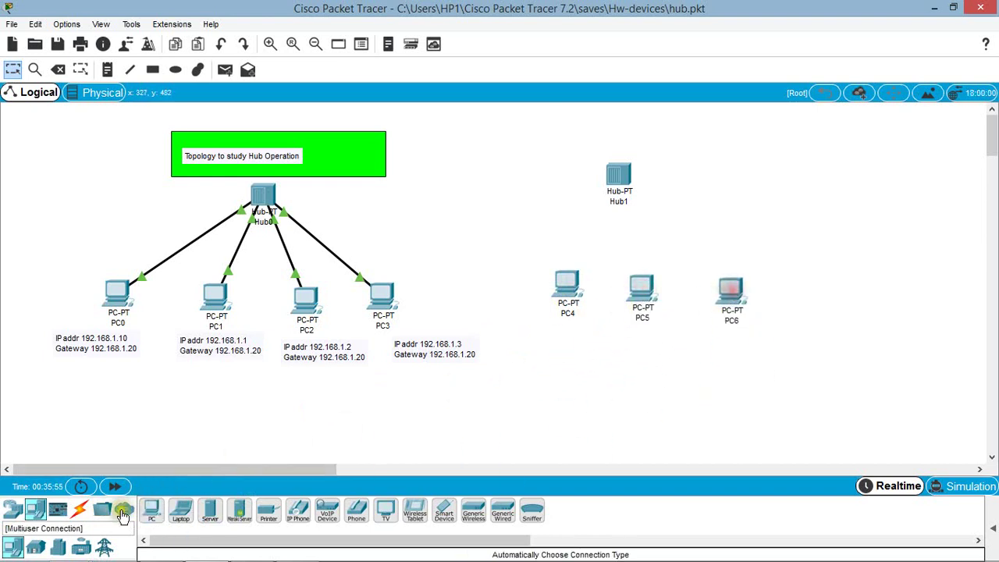
left_click(151, 511)
left_click(816, 295)
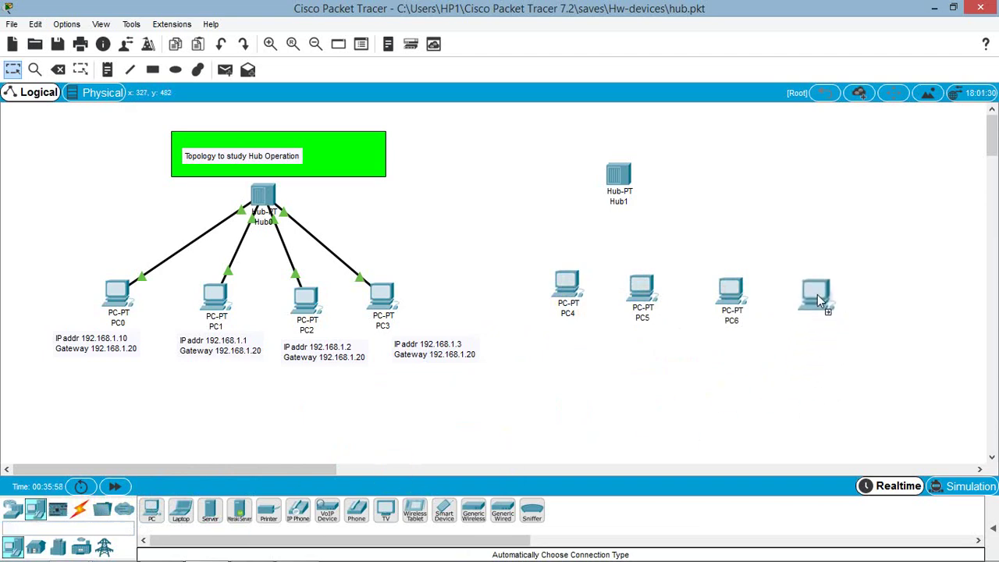
Connect PC4 to Hub1 using the automatically chosen connection type.
left_click(81, 511)
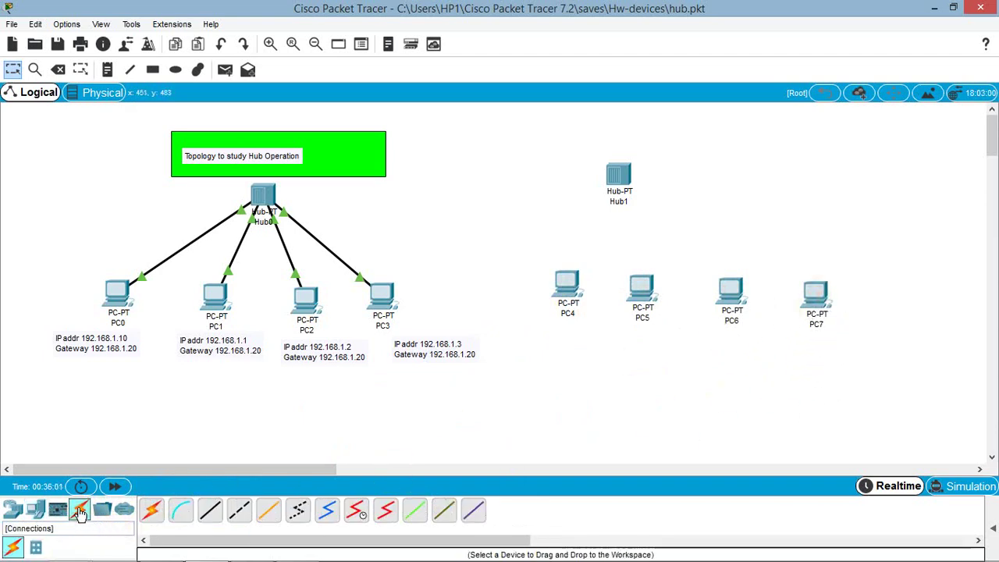
left_click(153, 511)
left_click(152, 511)
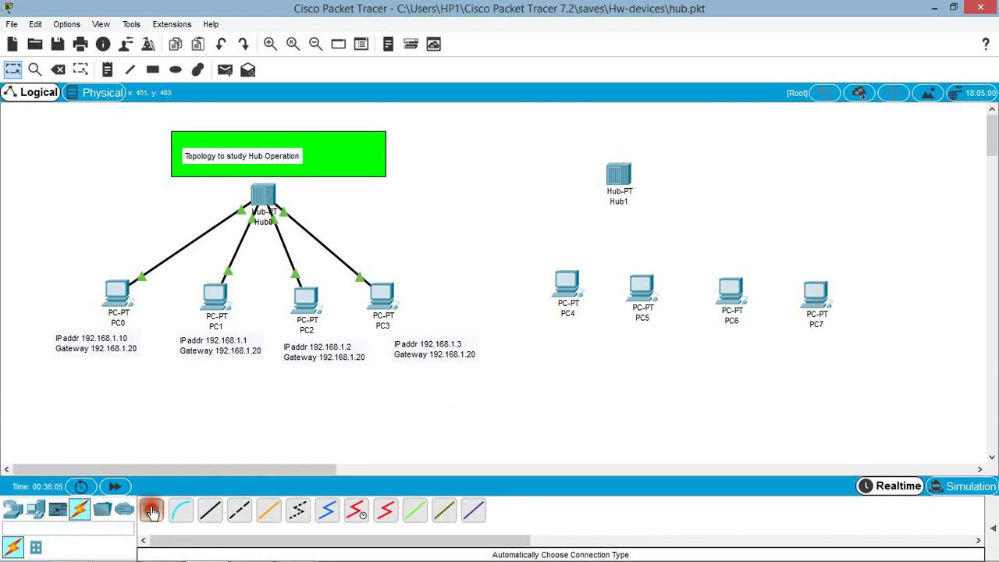
left_click(566, 289)
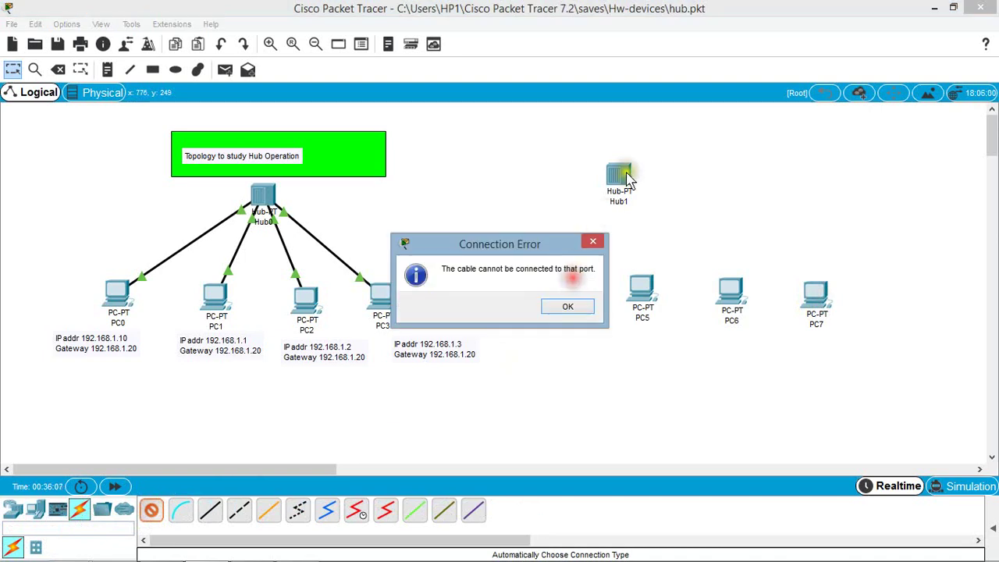
left_click(568, 306)
left_click(568, 303)
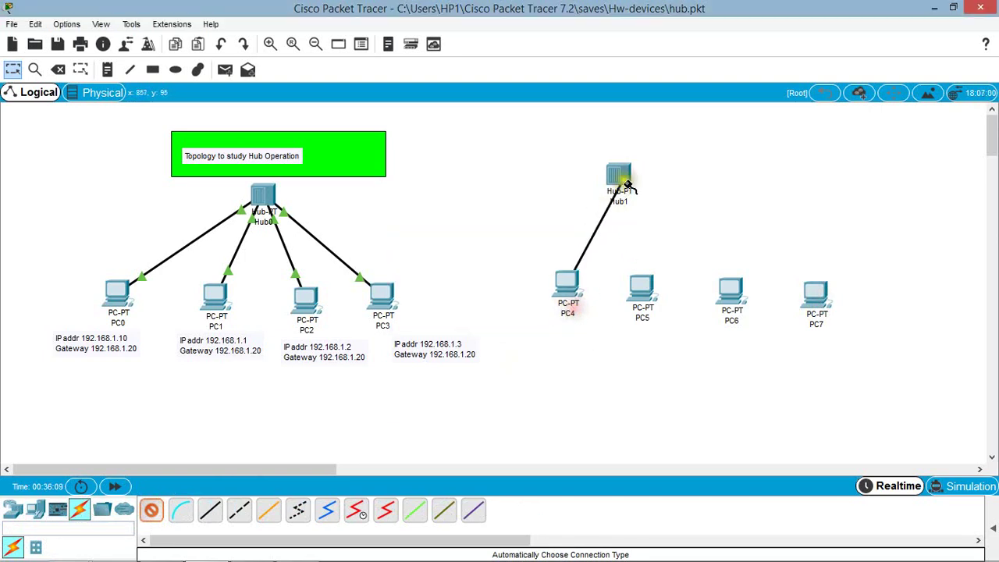
left_click(621, 185)
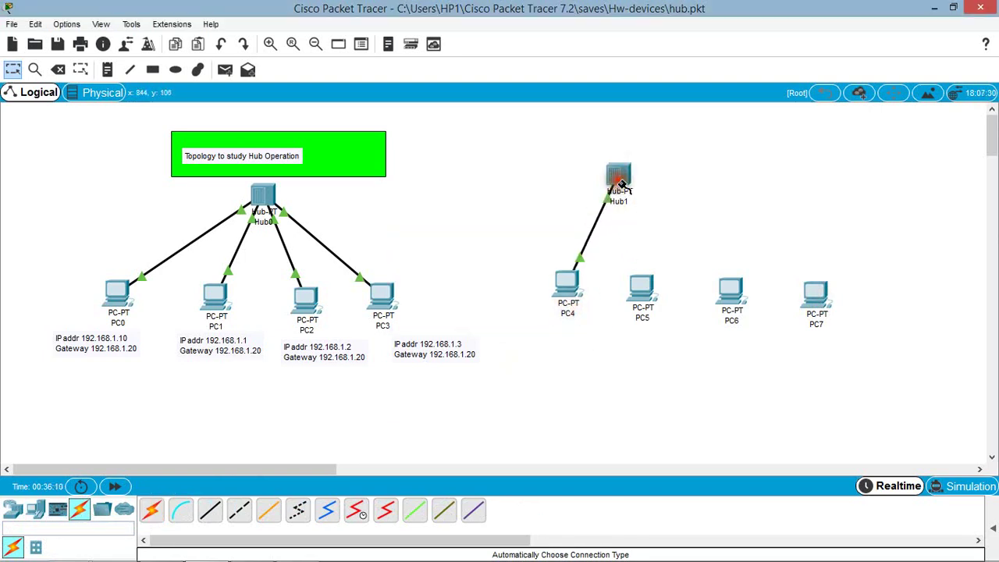
Connect PC5 to Hub1 using the automatically chosen connection type.
left_click(151, 512)
left_click(650, 284)
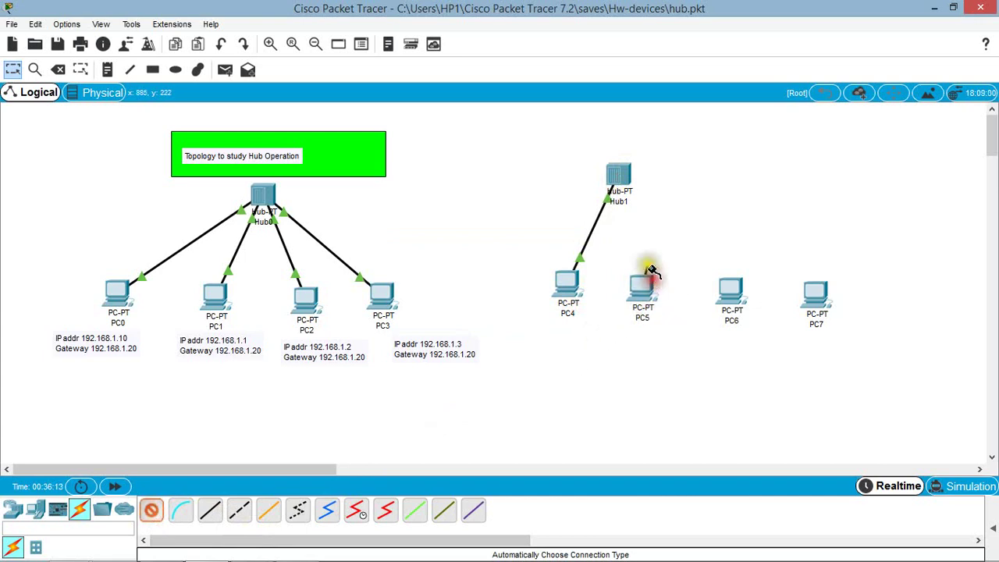
left_click(621, 192)
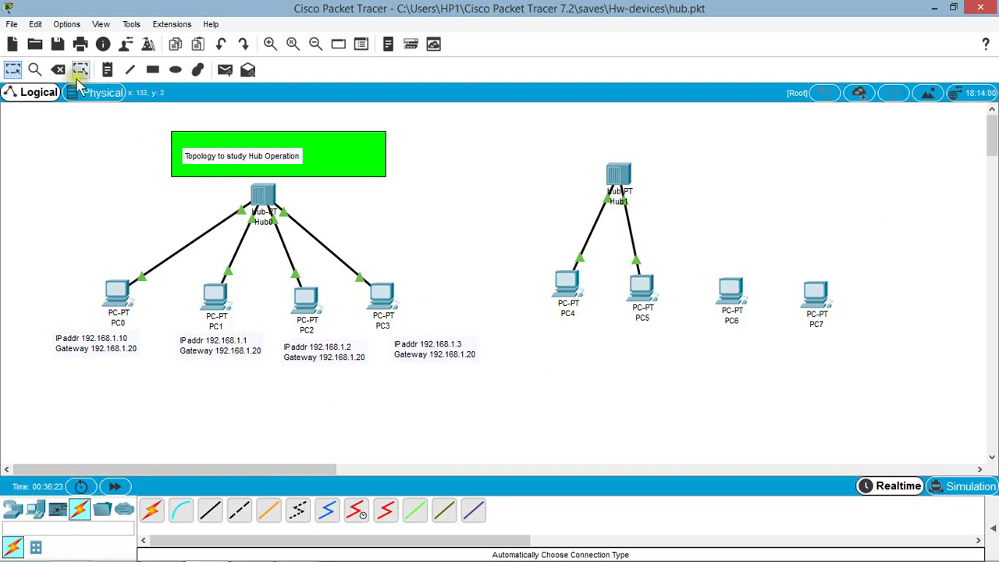
Delete Hub1 together with PC4, PC5, PC6 and PC7, and return to the selection tool.
left_click(12, 69)
left_click_drag(517, 145, 926, 384)
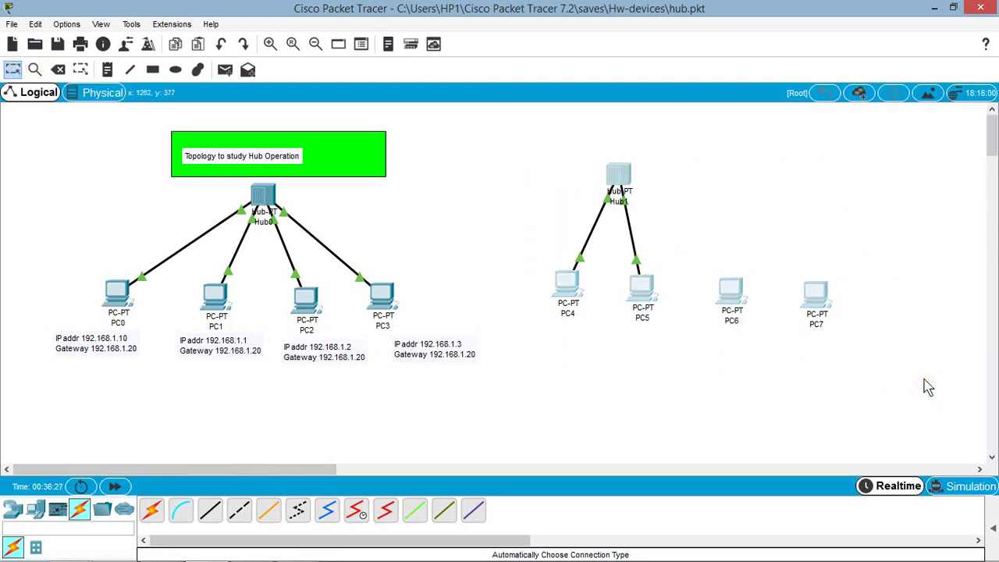
key("Delete")
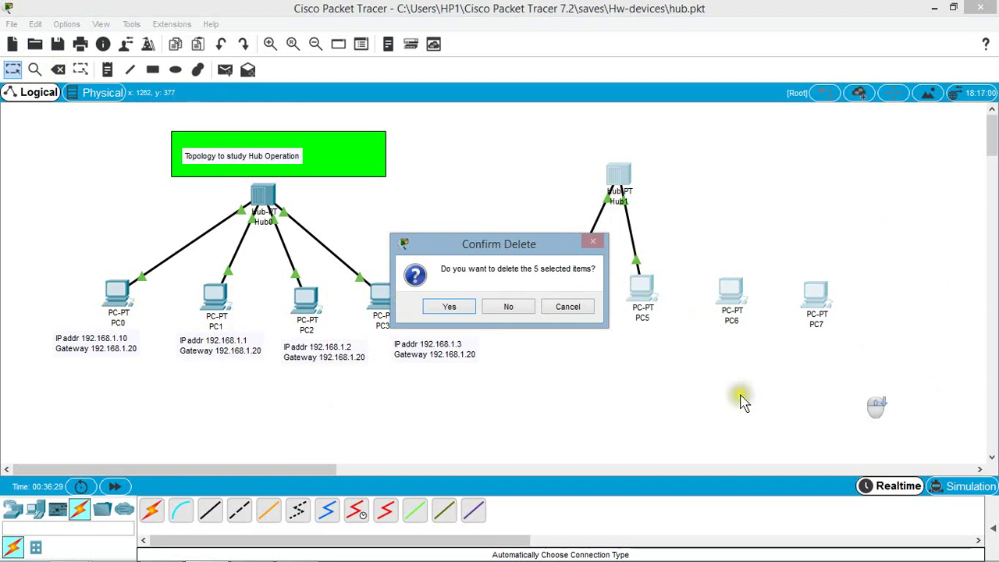
left_click(453, 306)
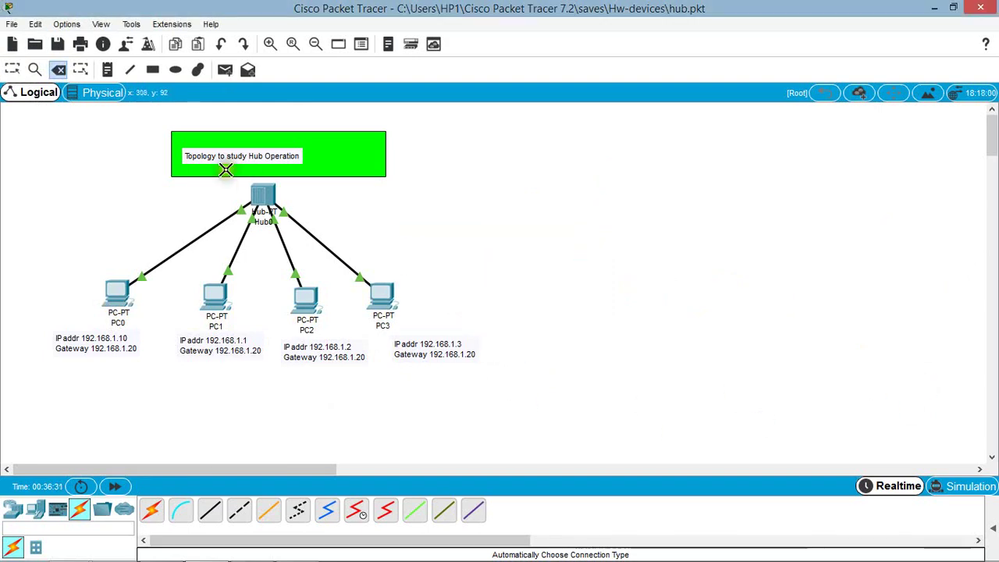
left_click(12, 69)
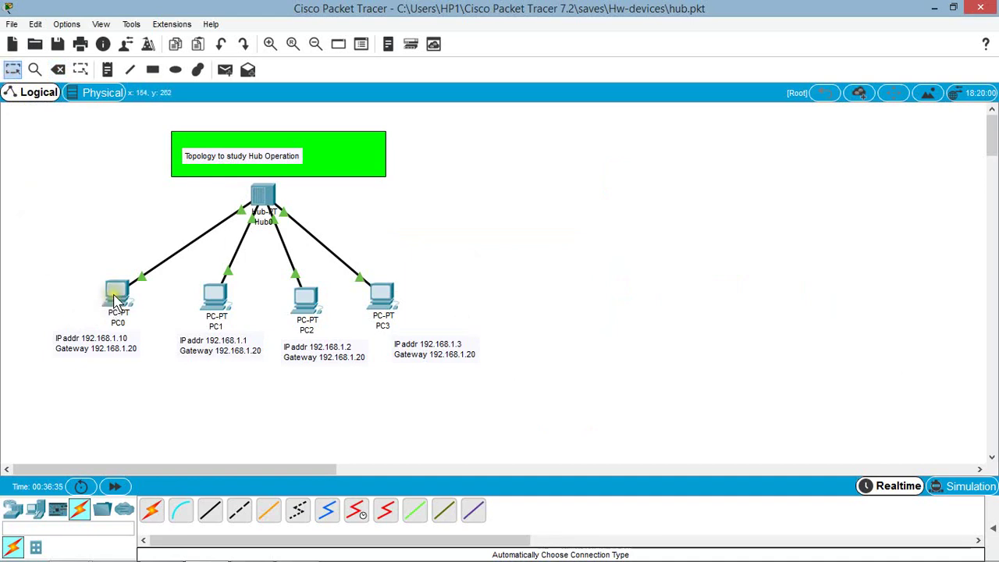
Open the IP configuration of PC0 and set its static IP address to 192.168.1.10.
mouse_move(115, 300)
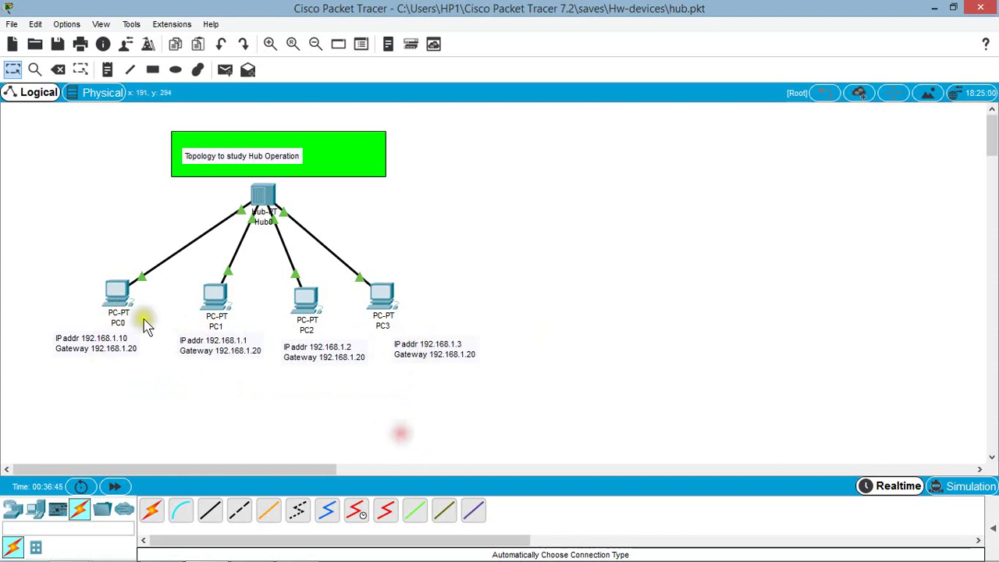
left_click(119, 299)
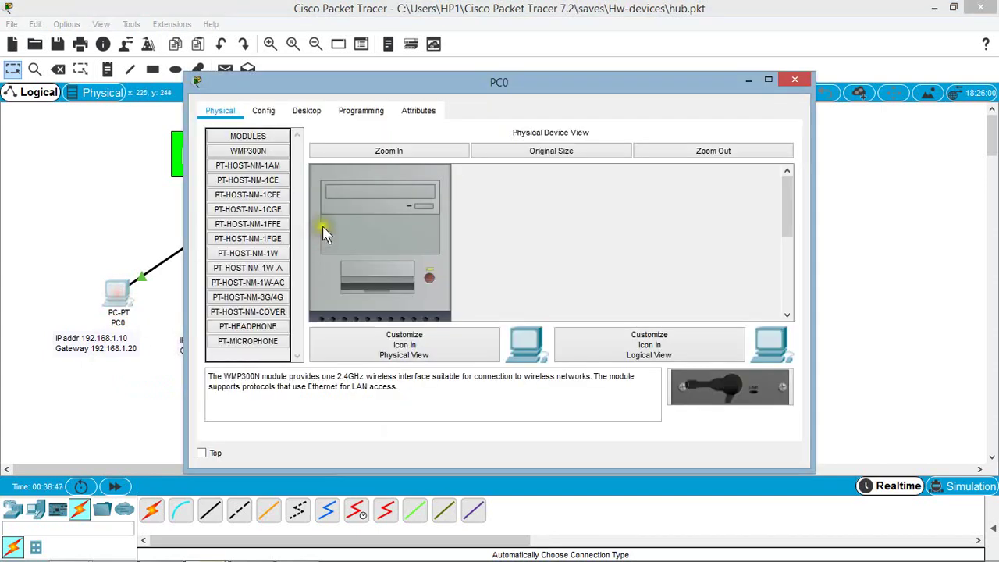
left_click_drag(525, 82, 766, 107)
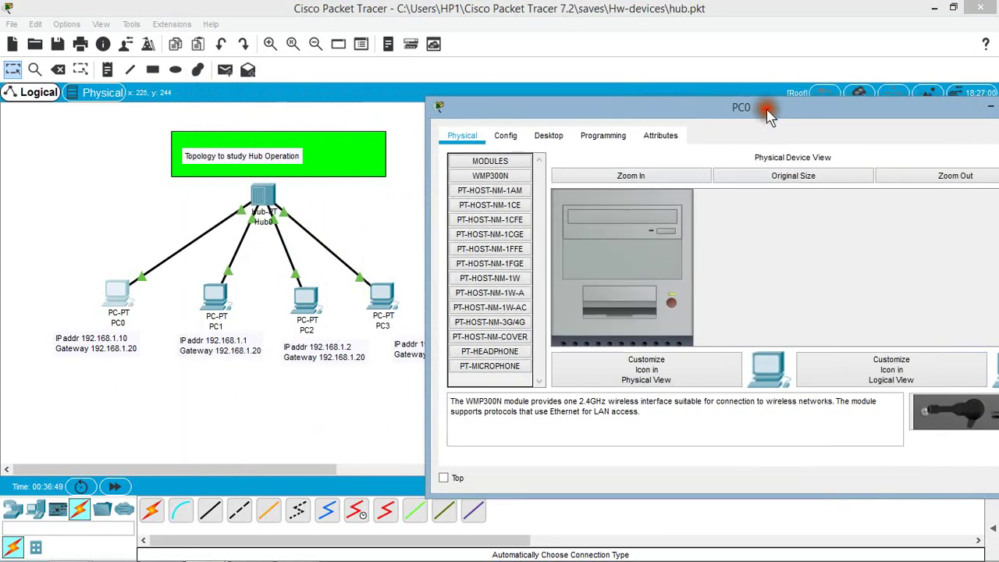
left_click(549, 135)
left_click(503, 199)
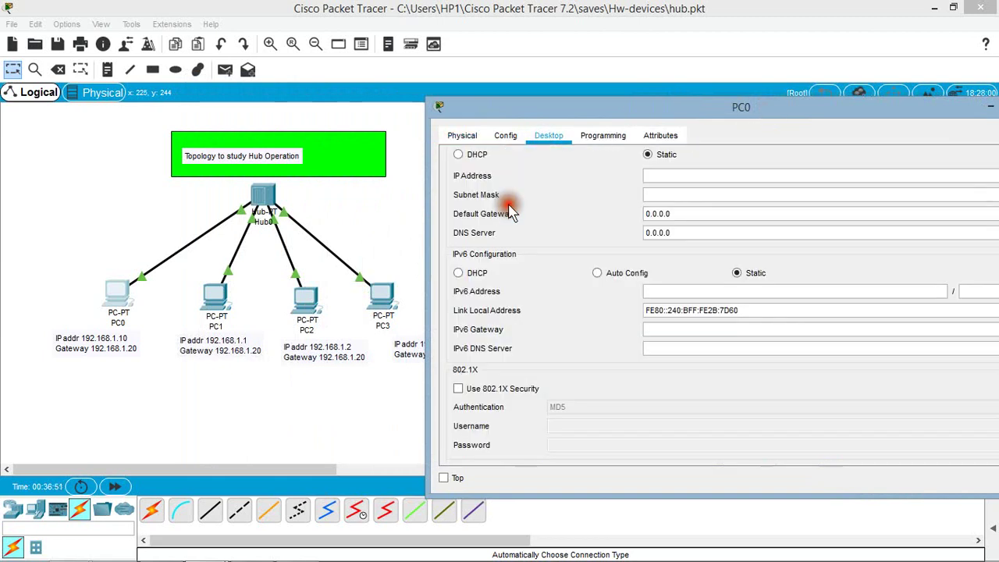
left_click(700, 176)
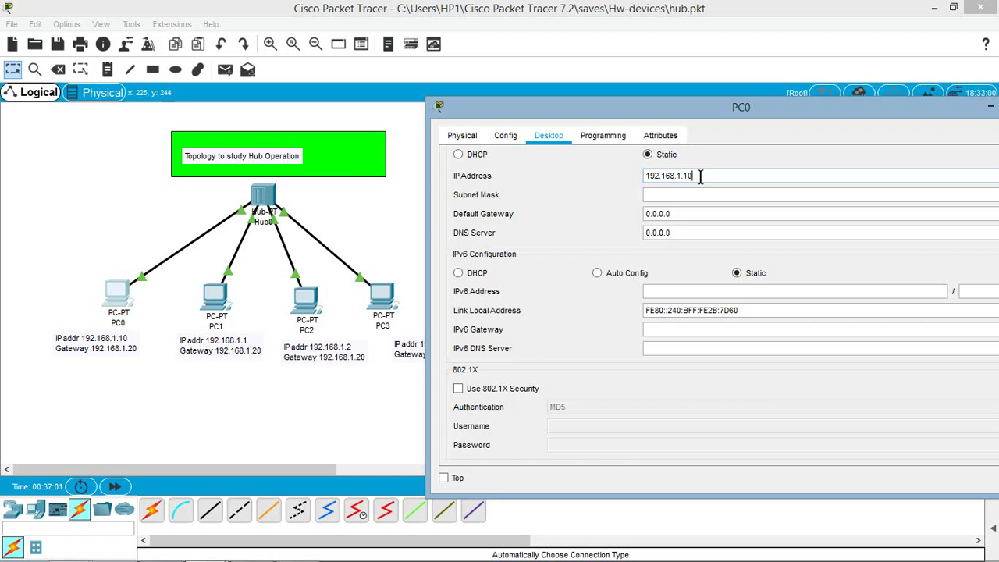
Set PC0's subnet mask to 255.255.255.0 and default gateway to 192.168.1.20, and close its configuration.
left_click(690, 195)
left_click(669, 212)
left_click_drag(669, 212, 646, 211)
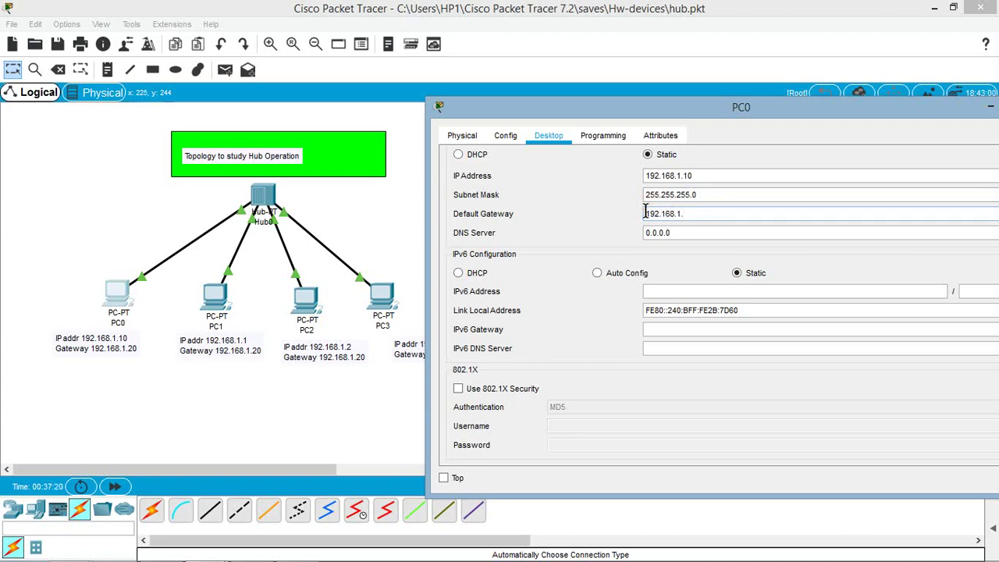
left_click(688, 140)
left_click_drag(709, 114, 641, 107)
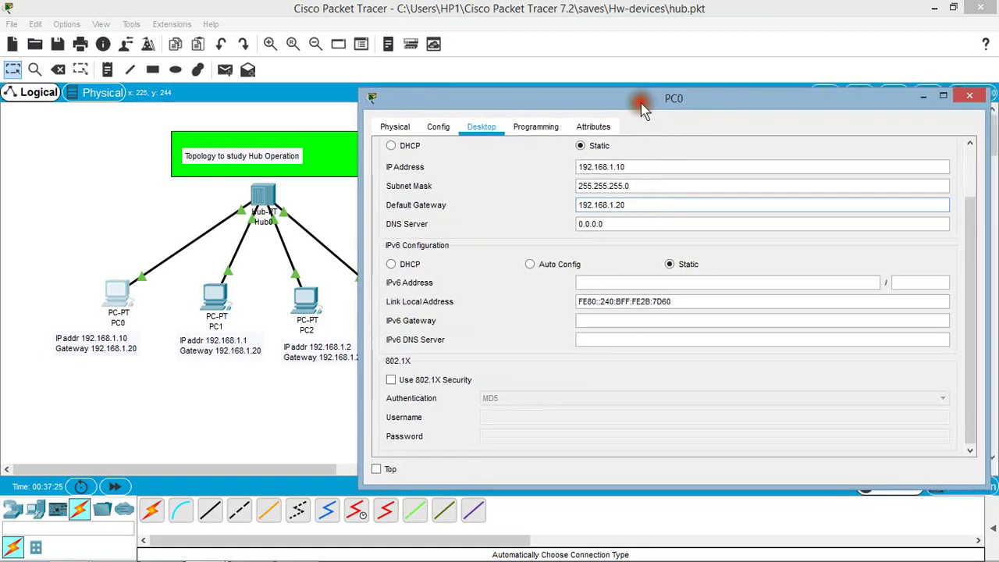
left_click(967, 95)
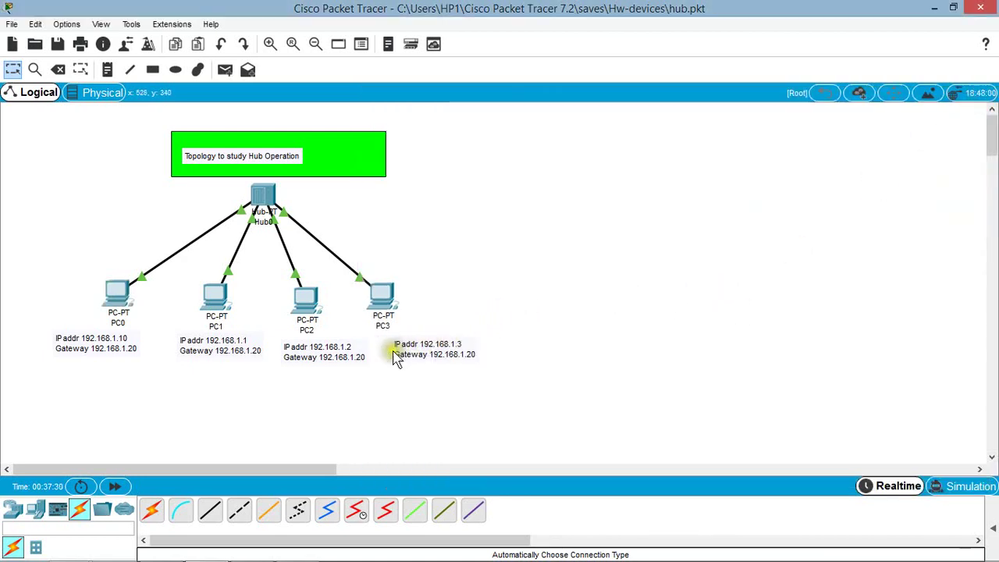
Open the IP configuration of PC1 and set its static IP address to 192.168.1.1.
left_click(216, 305)
left_click(216, 305)
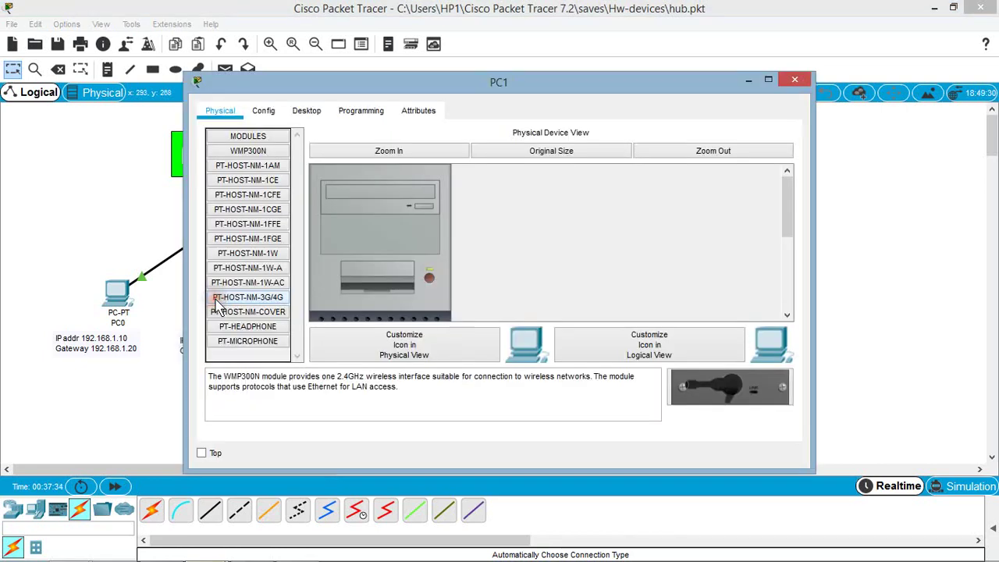
left_click(305, 112)
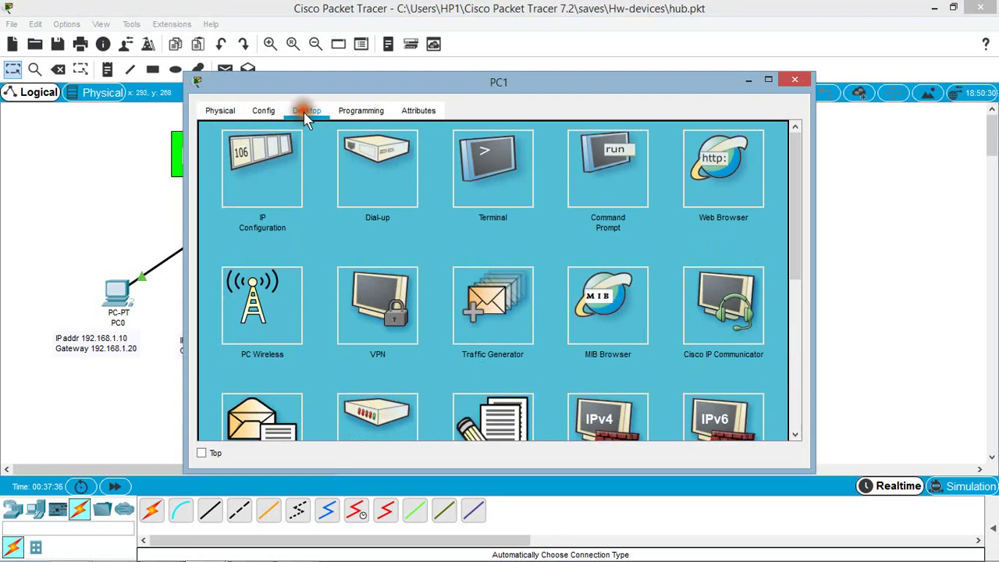
left_click(264, 167)
left_click_drag(361, 88, 652, 114)
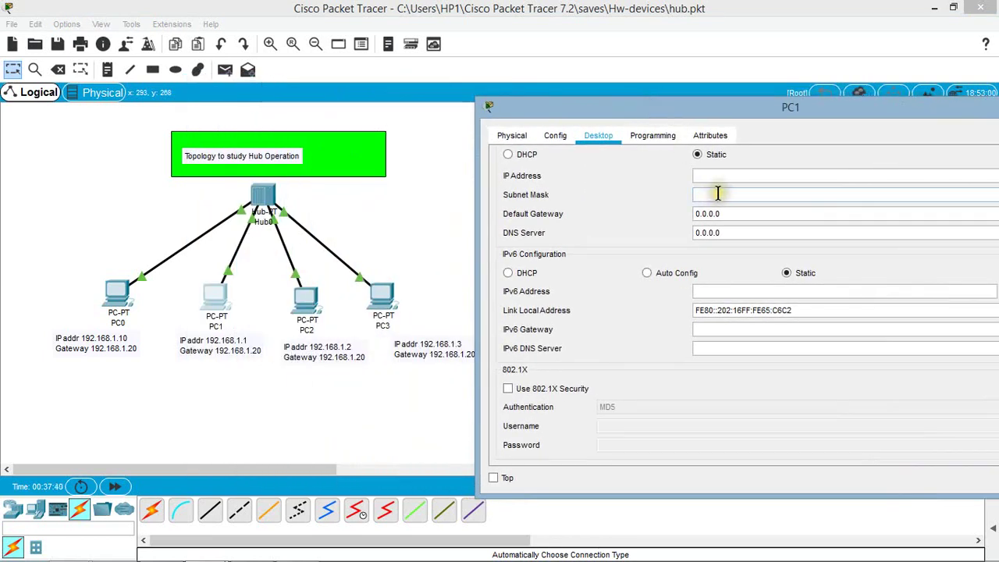
left_click(717, 175)
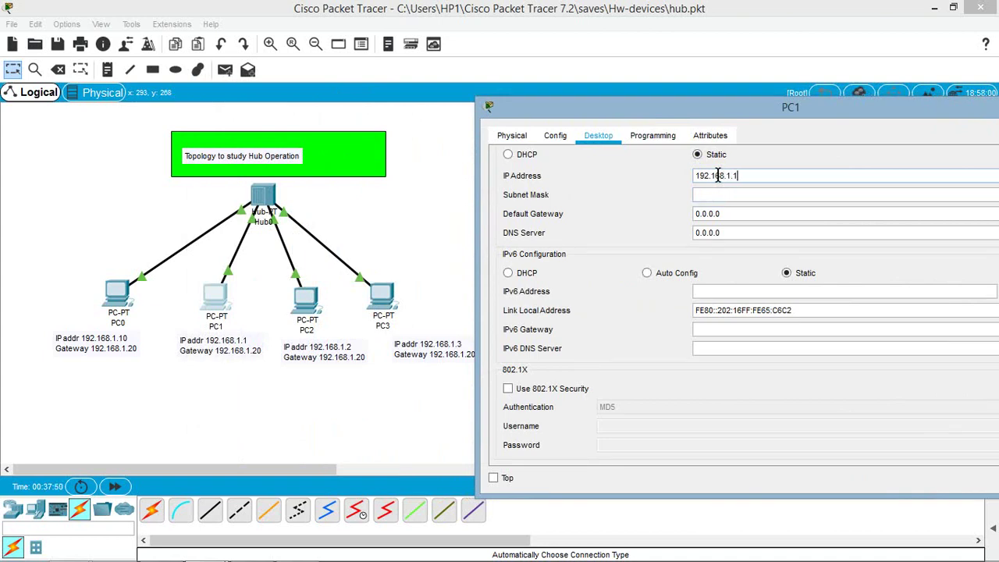
left_click_drag(710, 175, 687, 173)
Set PC1's subnet mask to 255.255.255.0 and default gateway to 192.168.1.20, and close its configuration.
double_click(701, 194)
left_click(701, 193)
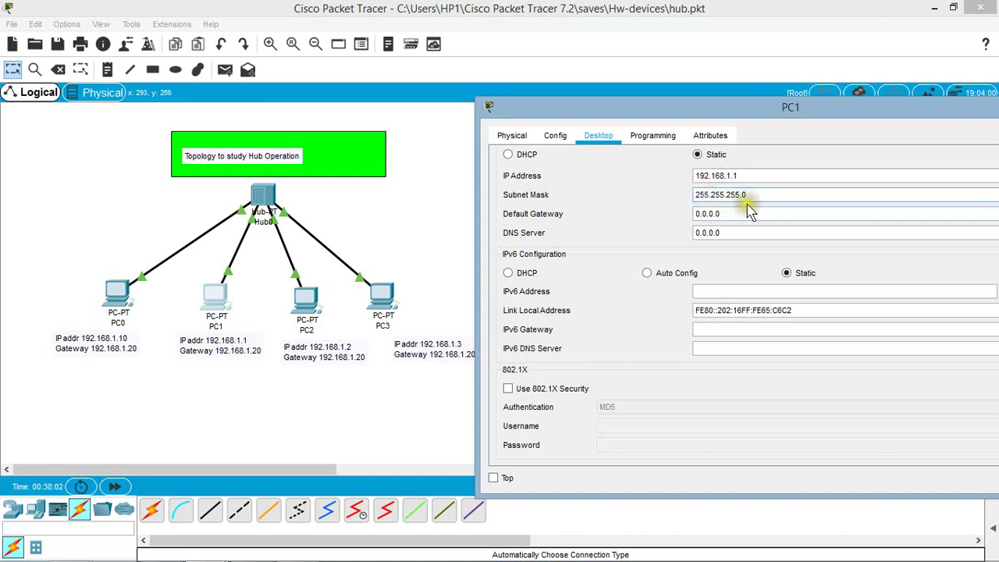
left_click_drag(722, 213, 691, 214)
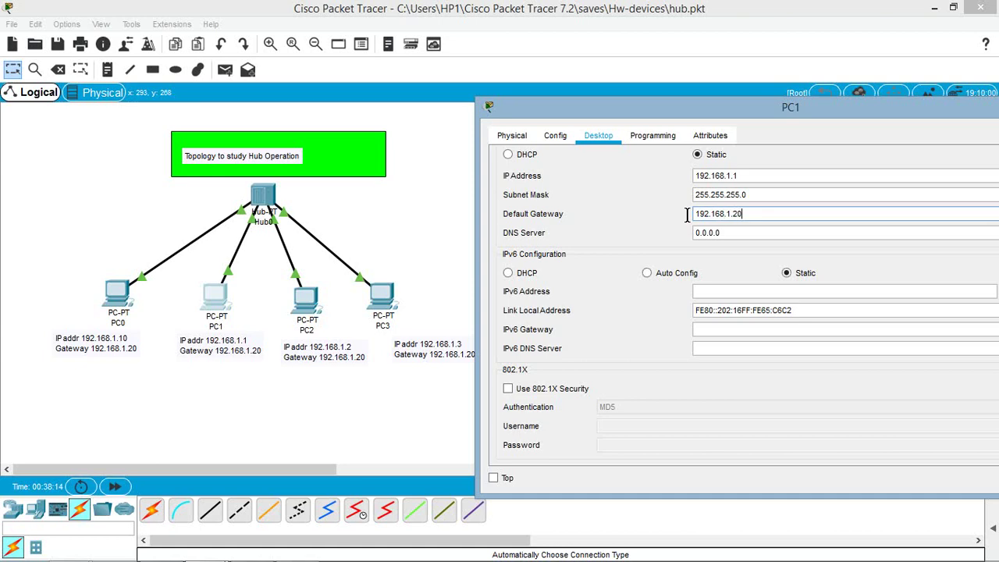
left_click_drag(749, 116, 604, 123)
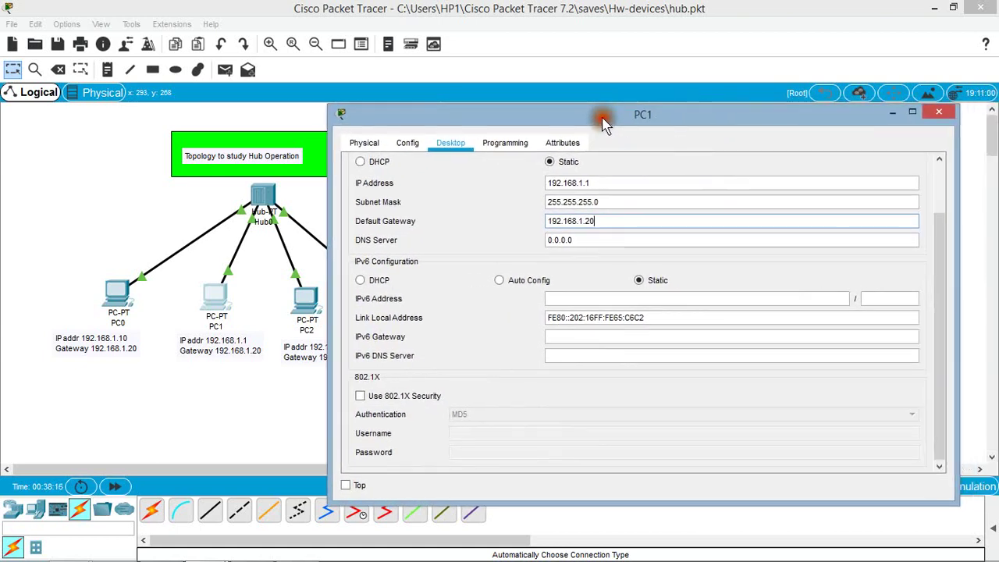
left_click(939, 113)
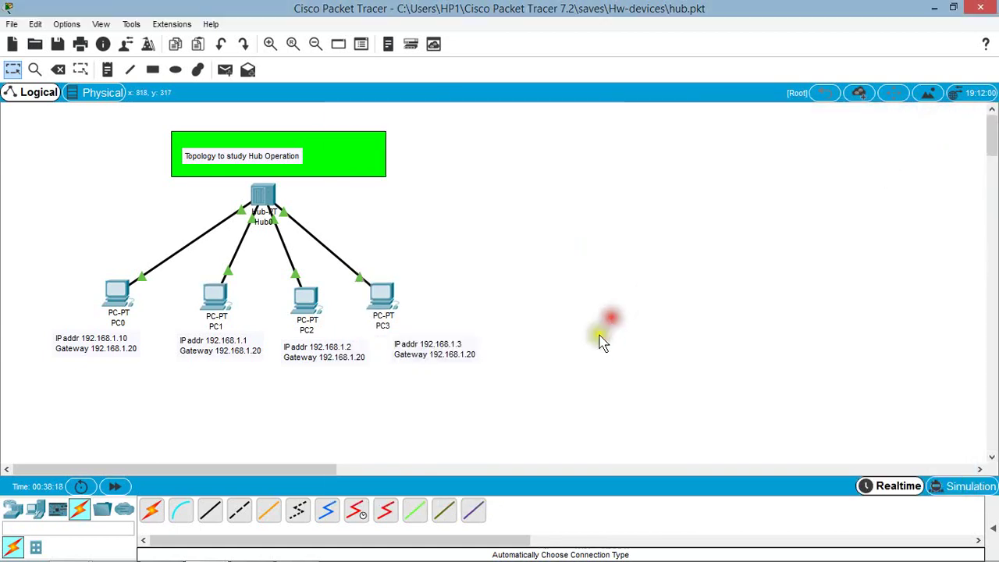
Open the IP configuration of PC3 and set its static IP address to 192.168.1.3.
left_click(383, 299)
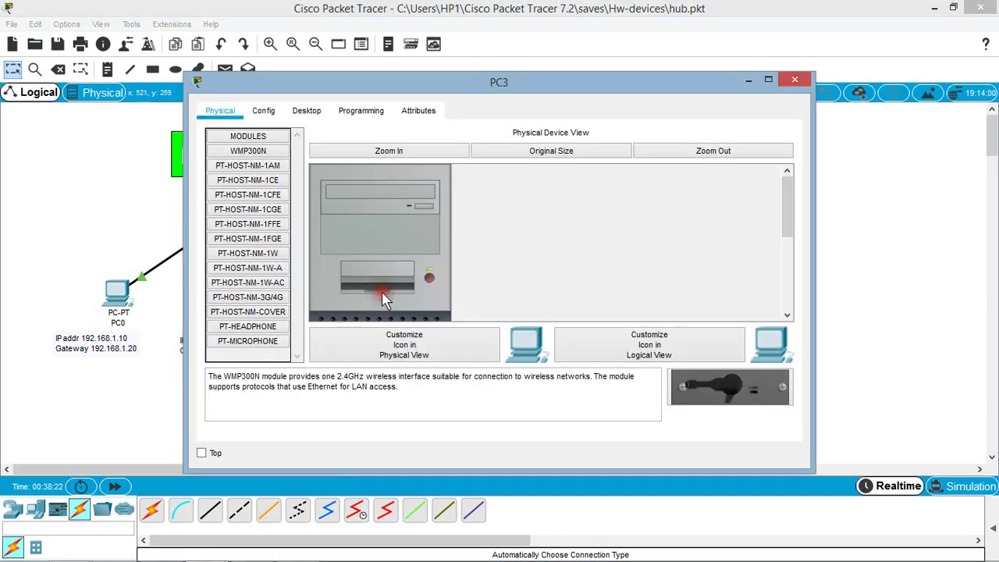
left_click_drag(410, 81, 642, 89)
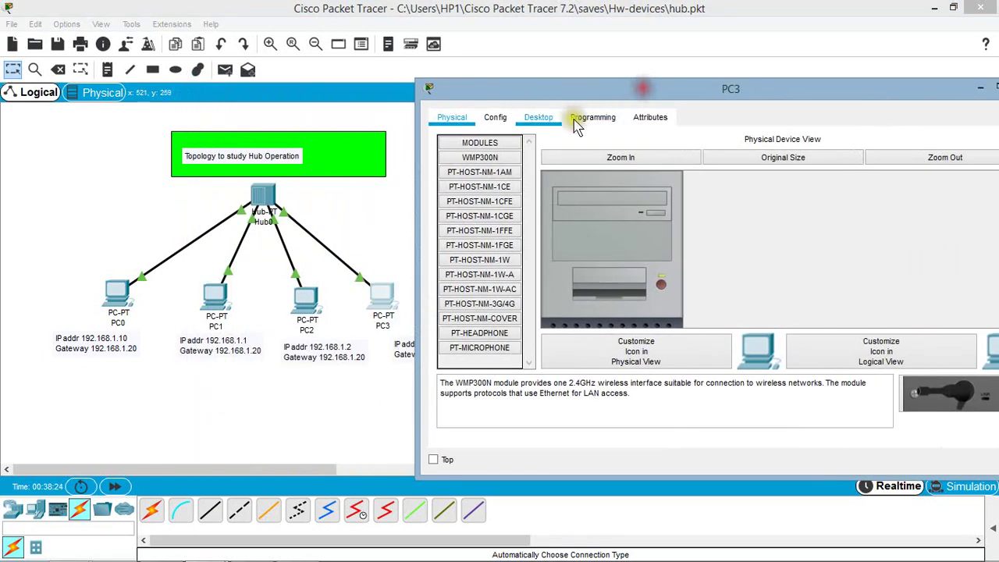
left_click(538, 117)
left_click(538, 149)
left_click(658, 160)
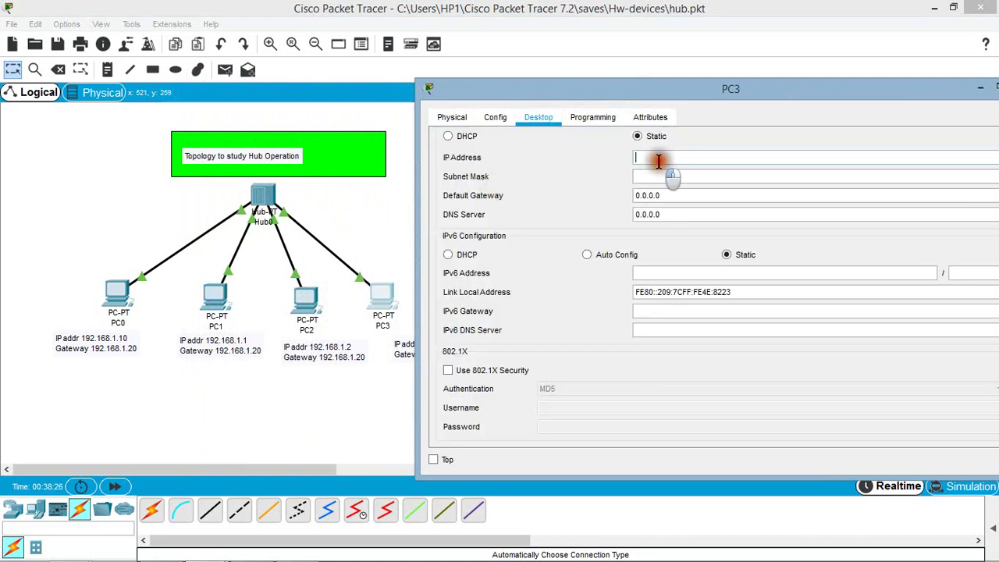
type("1")
type("92.168.1.3")
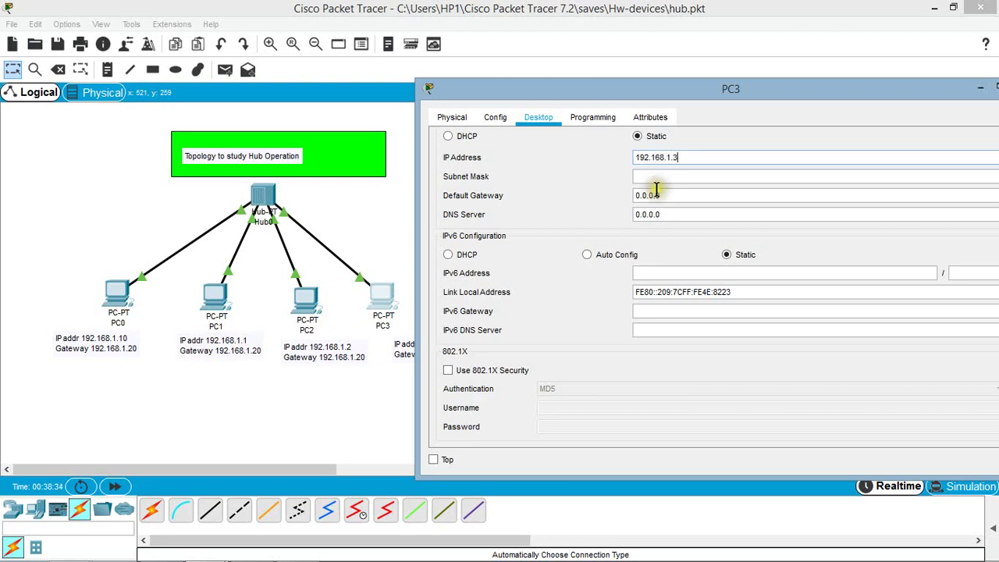
Set PC3's subnet mask to 255.255.255.0 and default gateway to 192.168.1.20, and close its configuration.
left_click(667, 178)
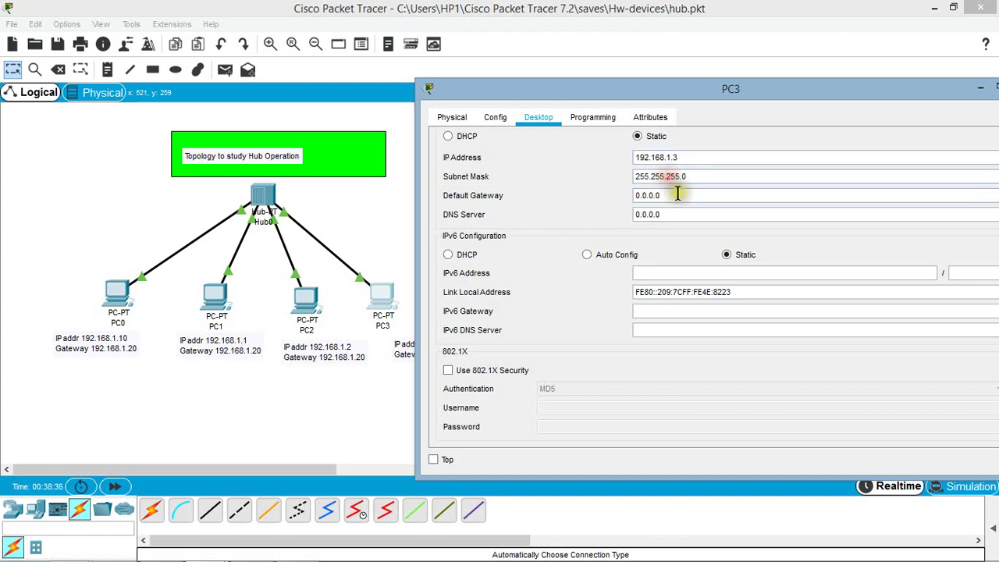
left_click_drag(674, 196, 631, 195)
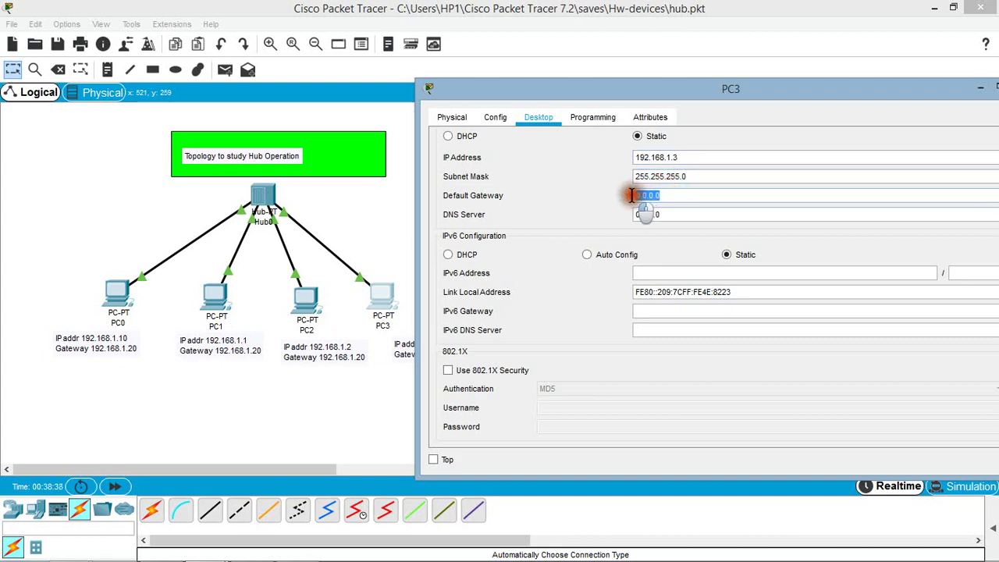
type("192")
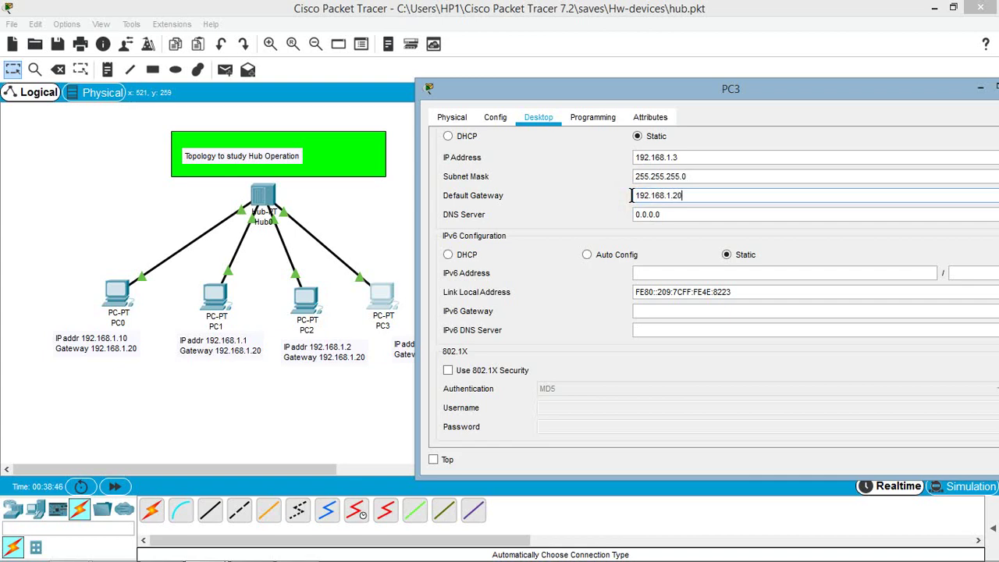
type(".168.1.20")
scroll(664, 129, "up", 2)
left_click_drag(709, 89, 574, 88)
left_click(892, 85)
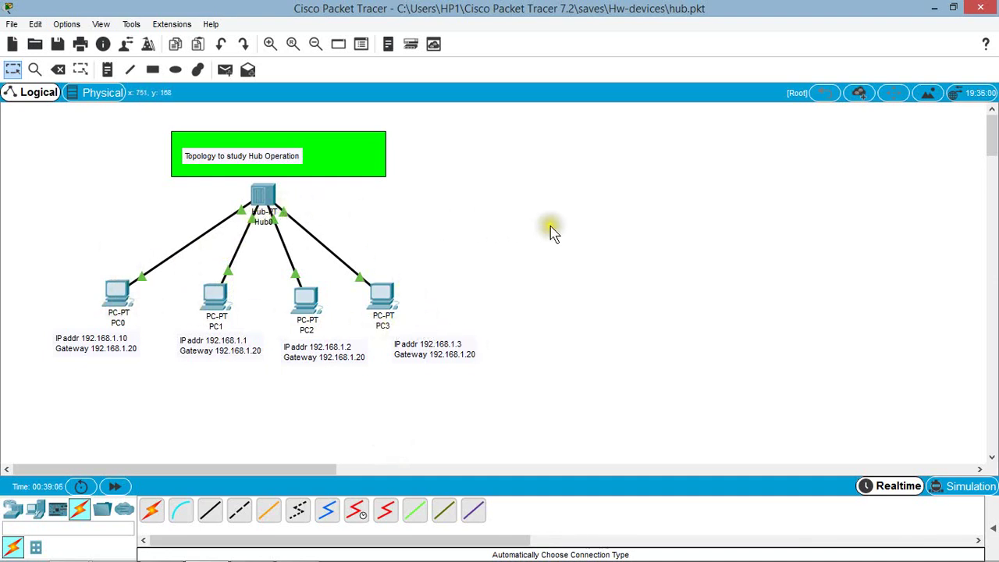
Ping 192.168.1.3 from PC0's command prompt and close the PC0 window.
left_click(115, 296)
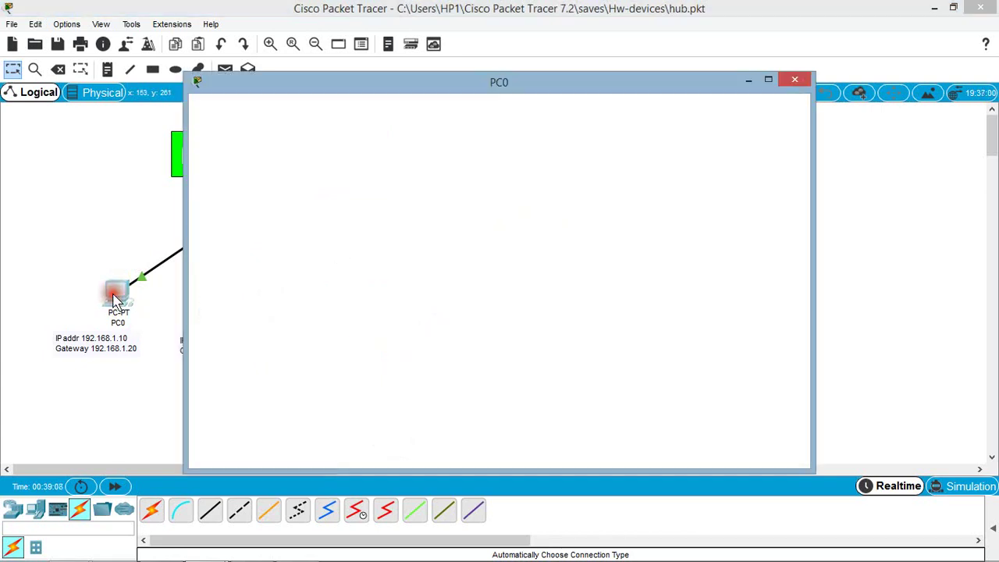
left_click_drag(396, 88, 581, 84)
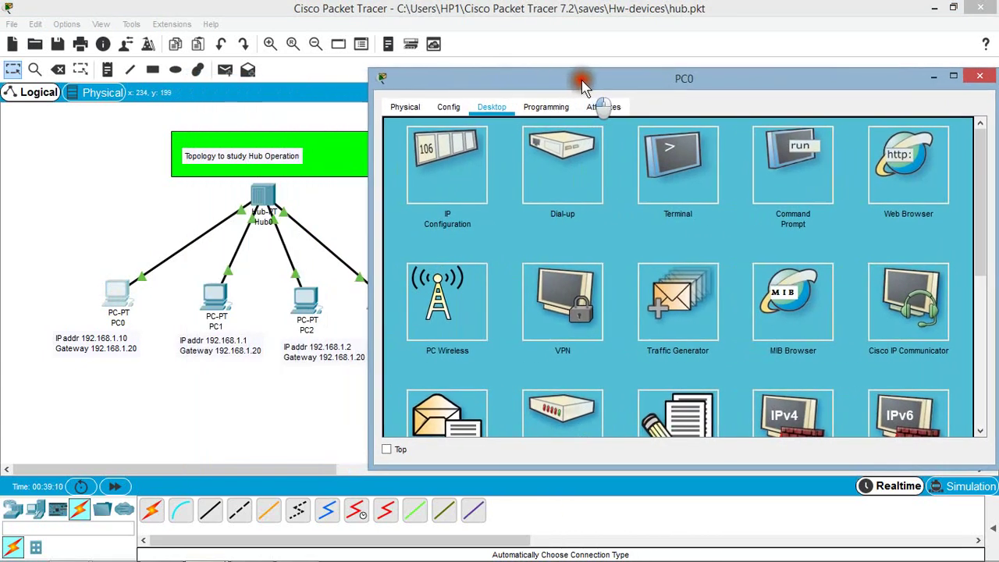
left_click(782, 167)
left_click(468, 185)
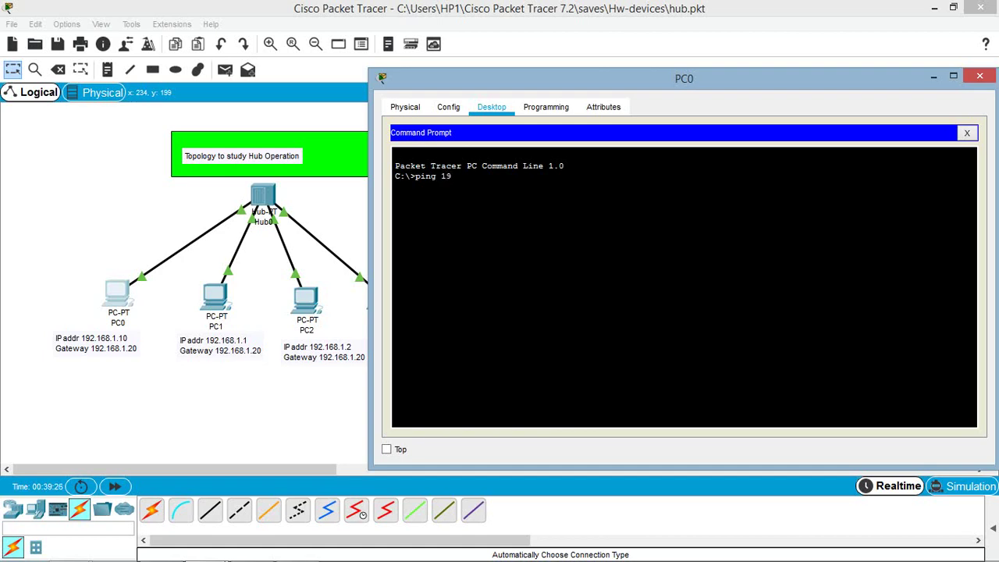
type("68")
type(".1.3")
key("Return")
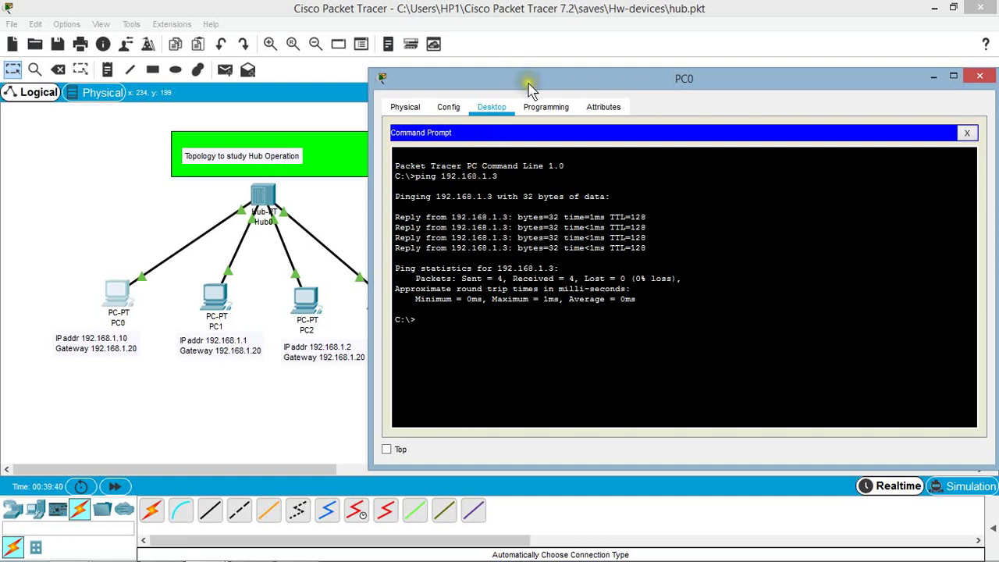
left_click_drag(531, 84, 449, 101)
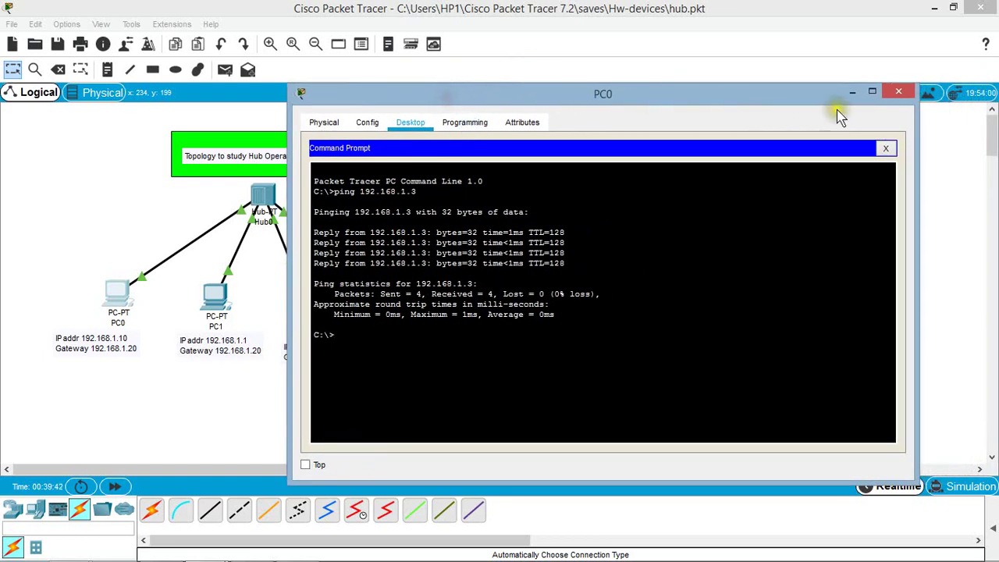
left_click(896, 96)
left_click(736, 205)
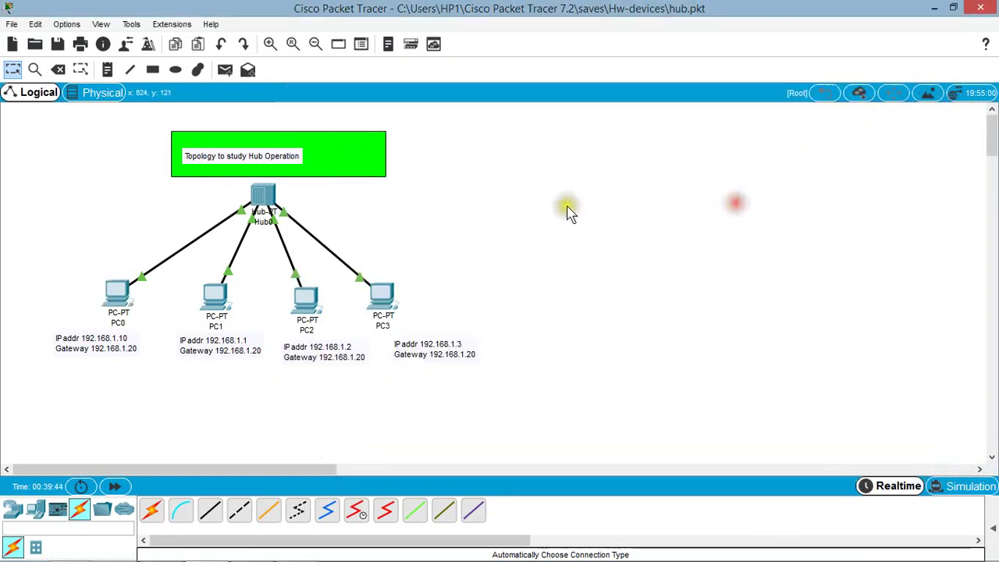
Add a simple PDU from PC0 to PC3 and expand the PDU list.
mouse_move(262, 201)
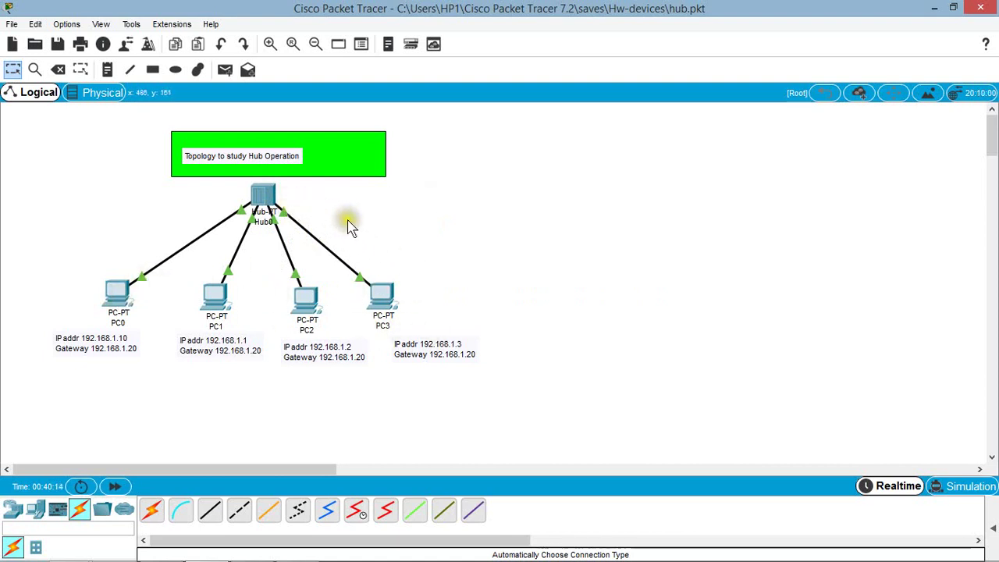
left_click(512, 213)
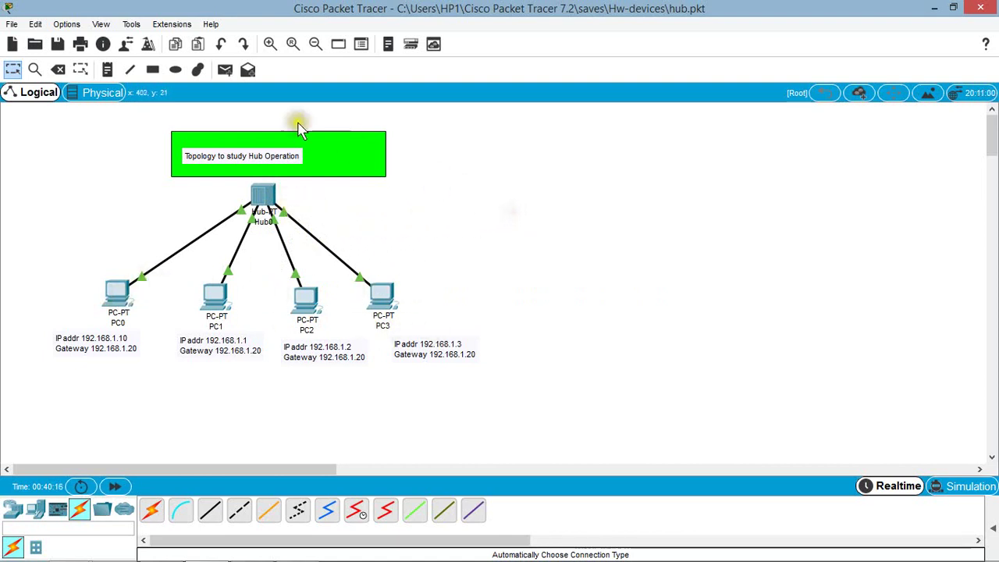
left_click(227, 72)
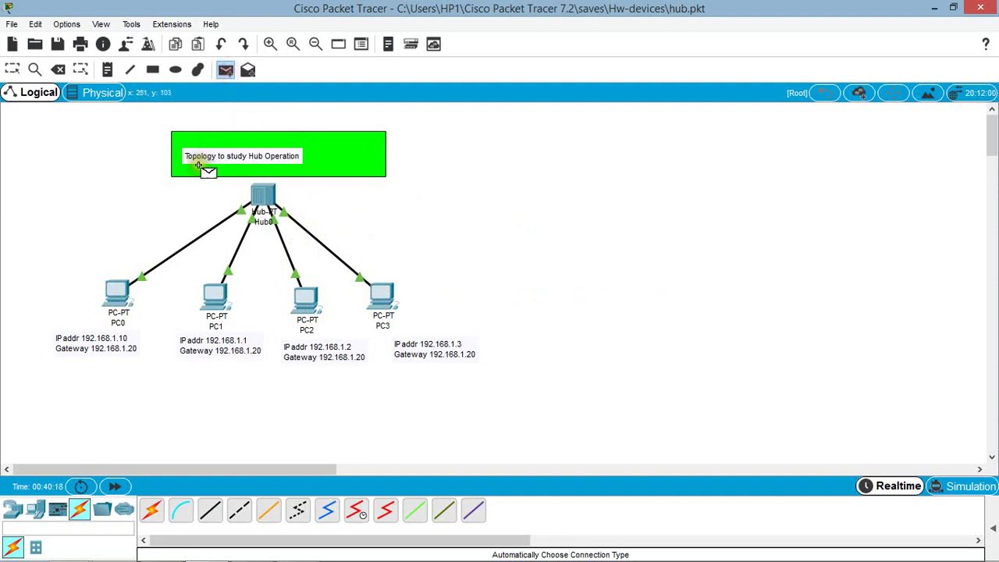
left_click(117, 292)
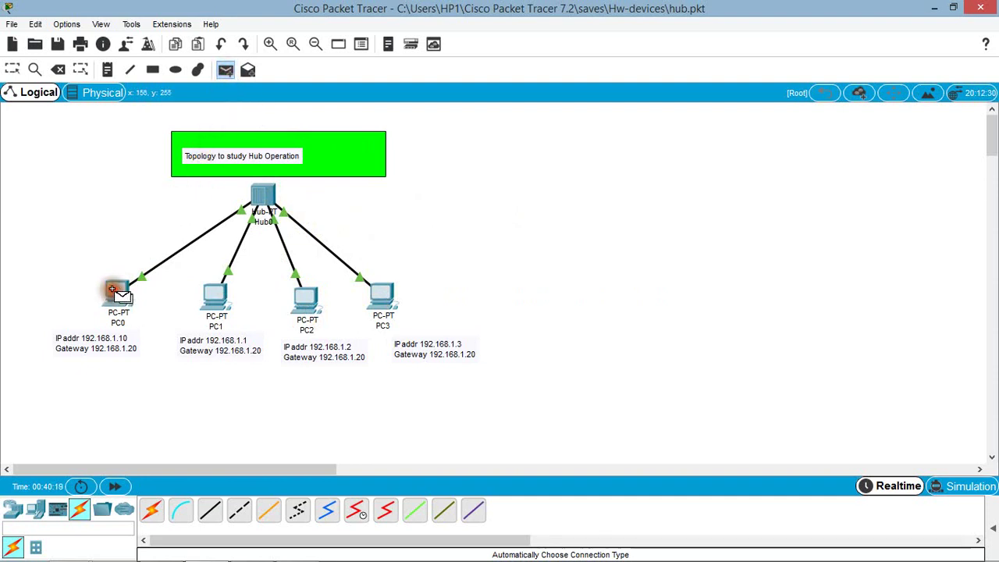
left_click(379, 295)
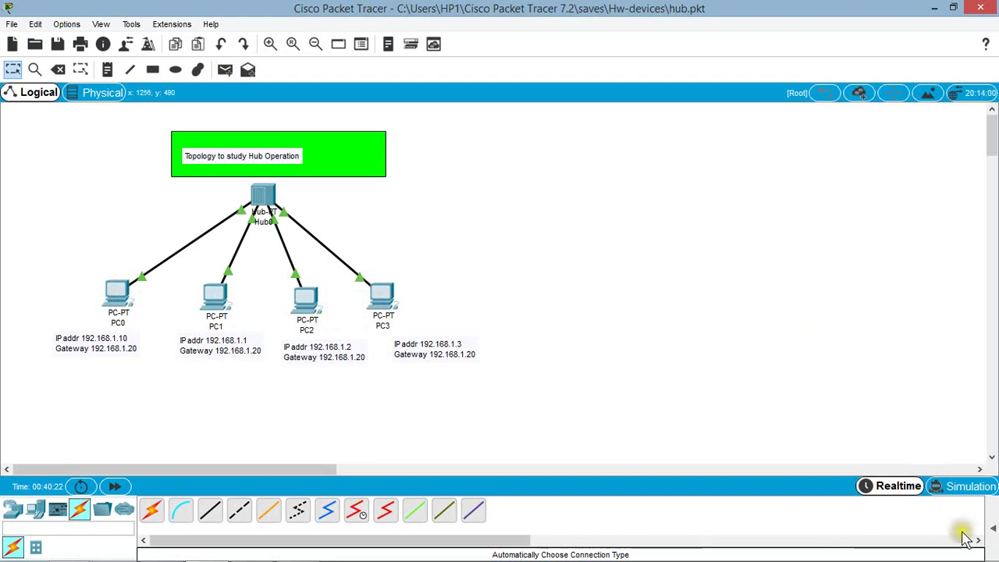
left_click(993, 529)
left_click(968, 491)
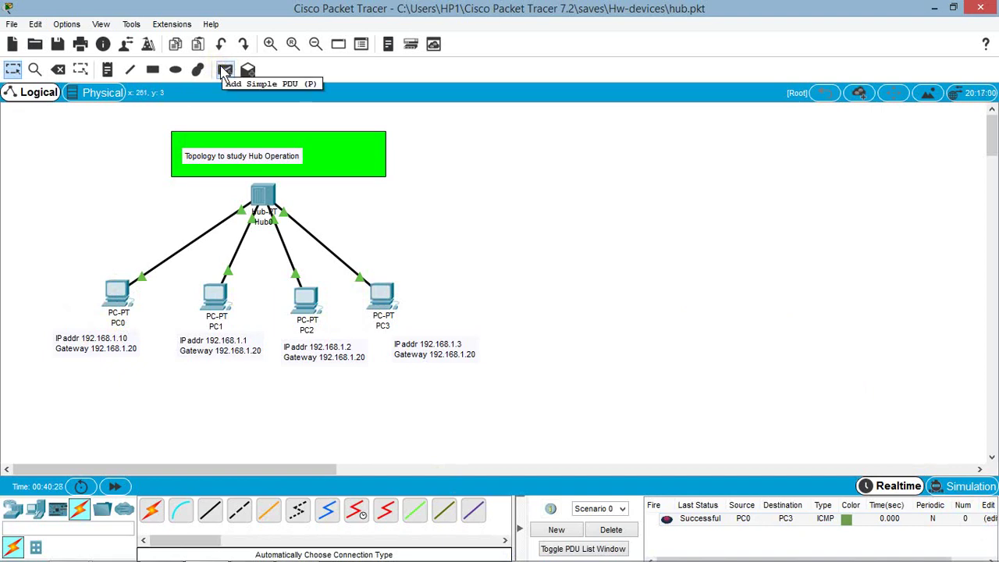
Check the PC0-to-PC3 PDU's entry, switch to simulation mode and play the packet exchange through Hub0.
mouse_move(109, 311)
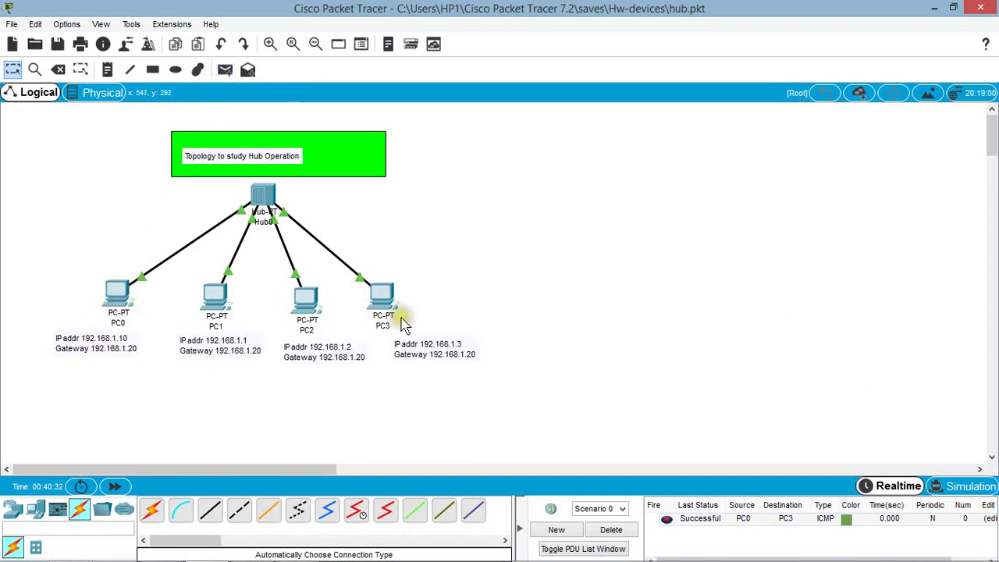
left_click(714, 524)
left_click(716, 528)
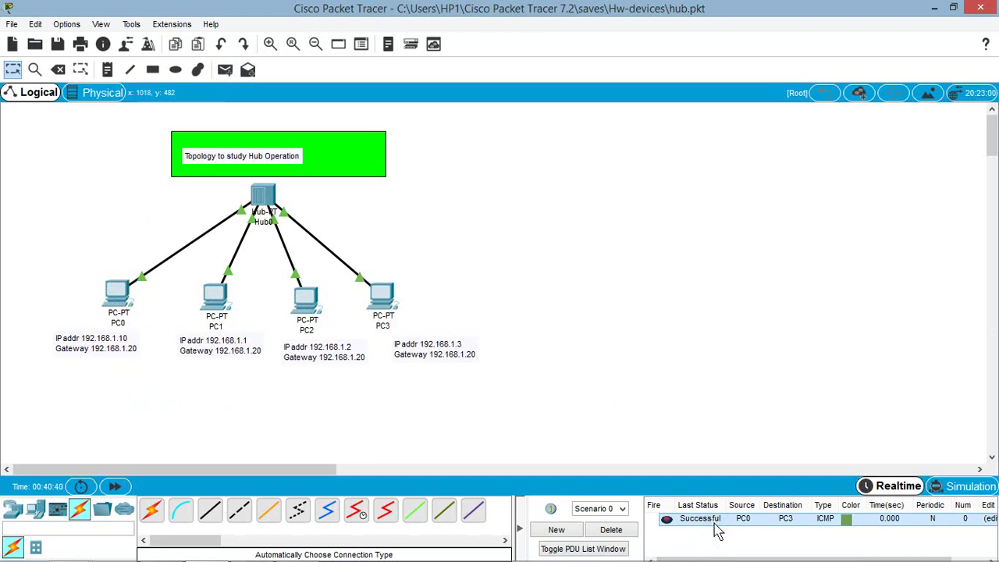
left_click(789, 527)
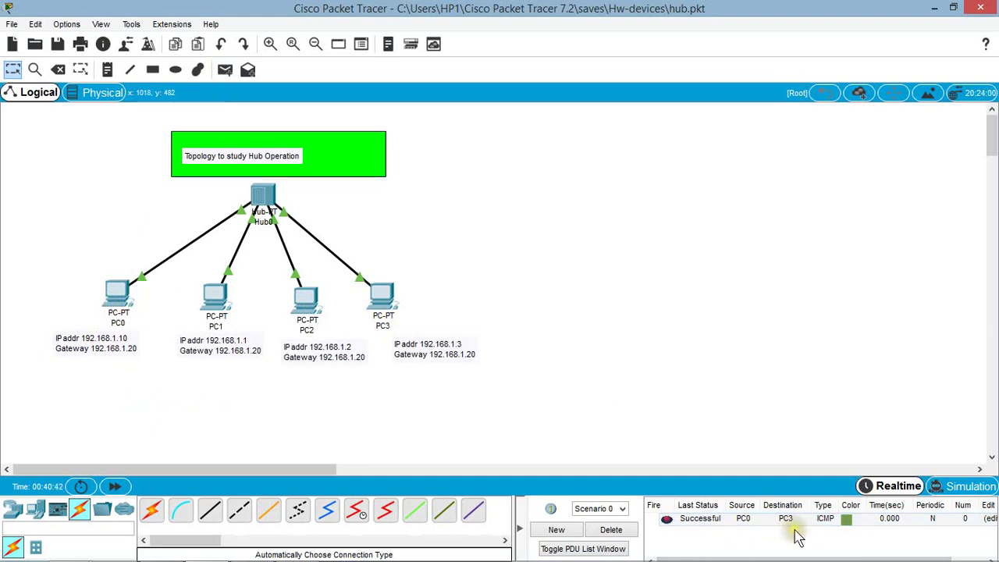
left_click(967, 486)
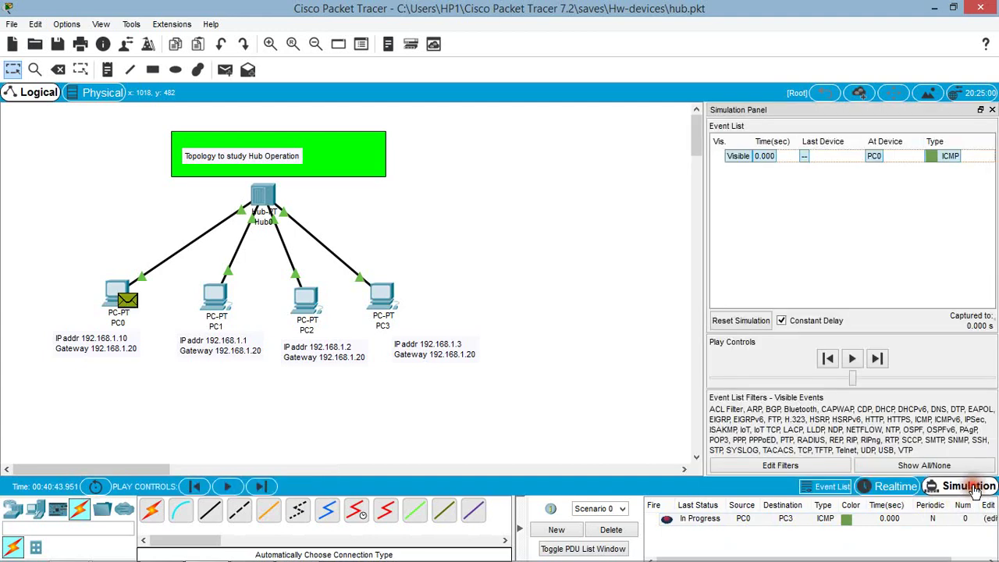
left_click(851, 359)
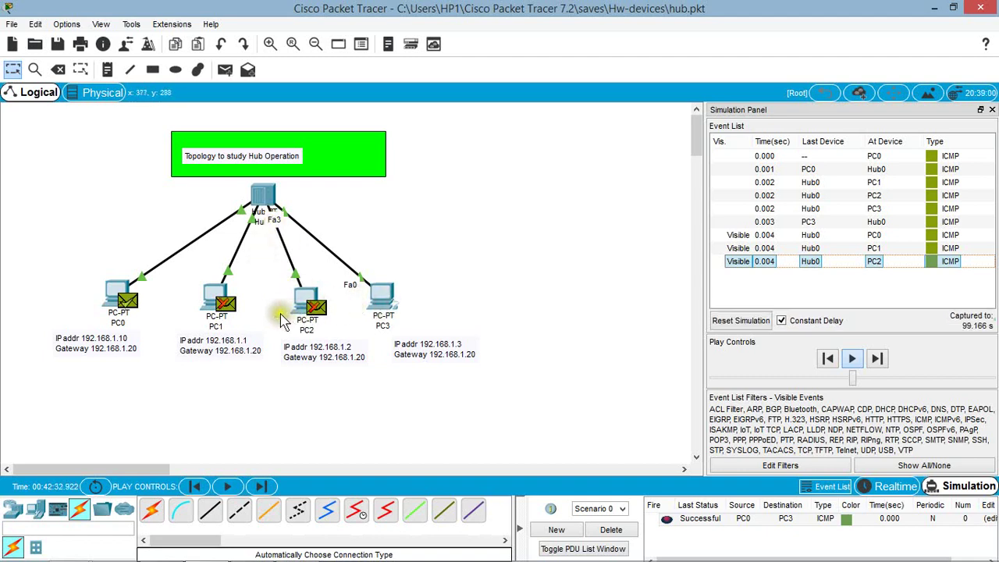
mouse_move(297, 322)
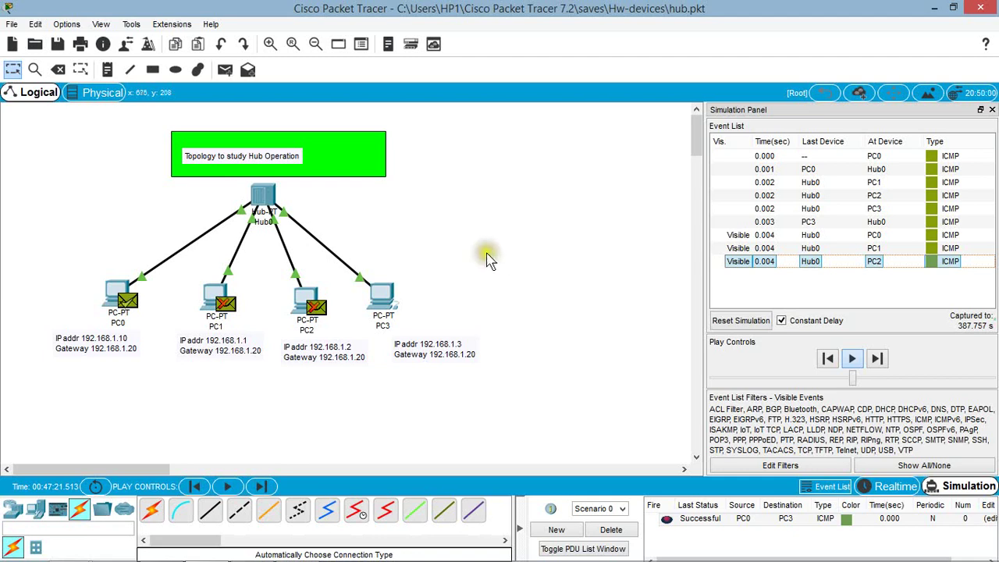
Open the switch.pkt topology file, saving the changes to the hub network.
left_click(12, 25)
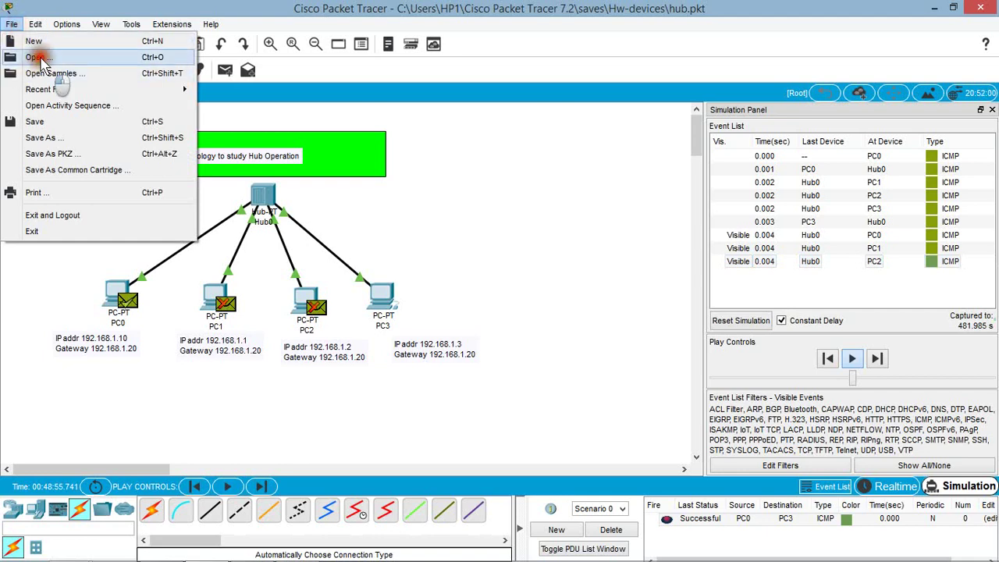
left_click(38, 57)
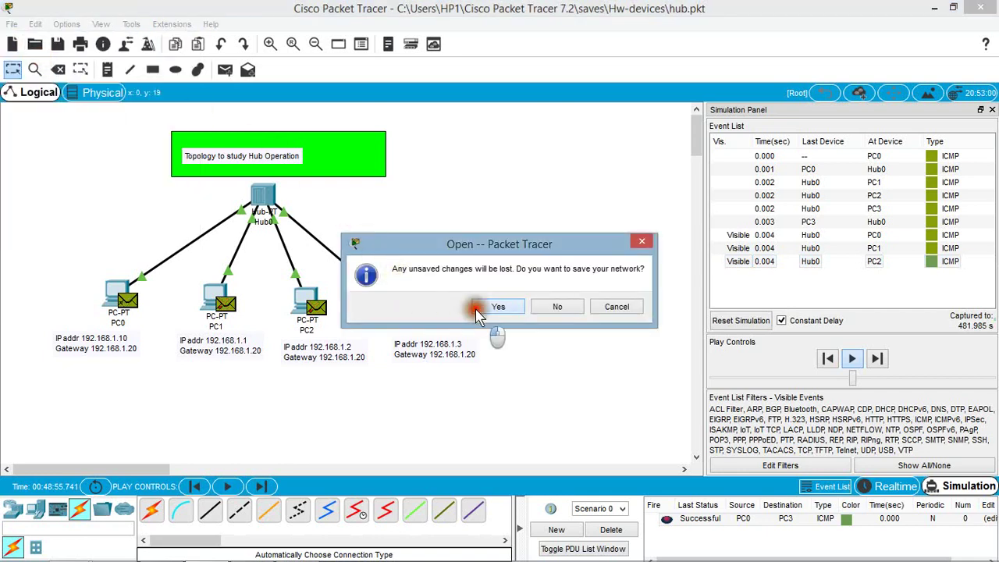
left_click(482, 306)
double_click(175, 182)
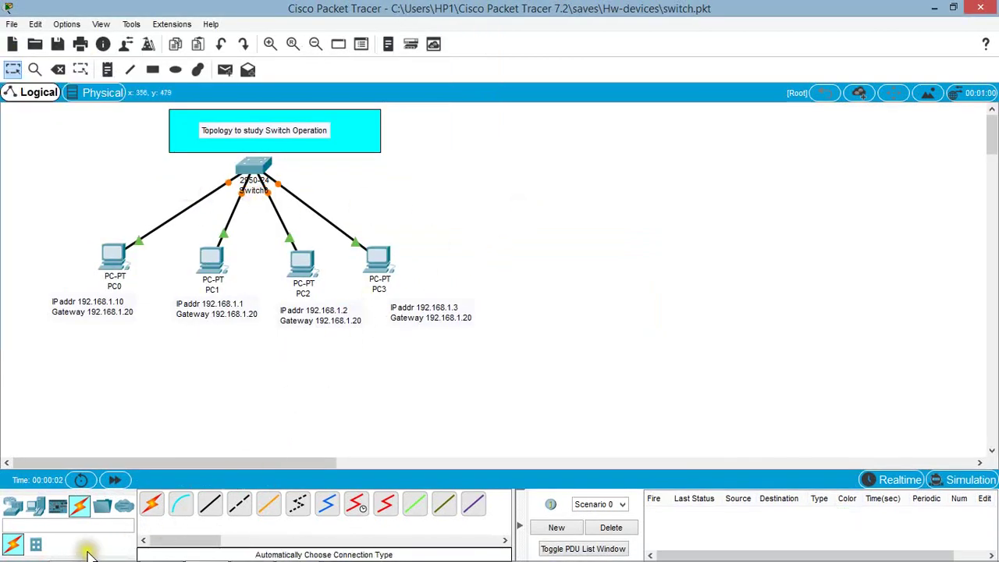
Place a 2950-24 switch in the empty workspace area beside the existing switch topology.
left_click(14, 507)
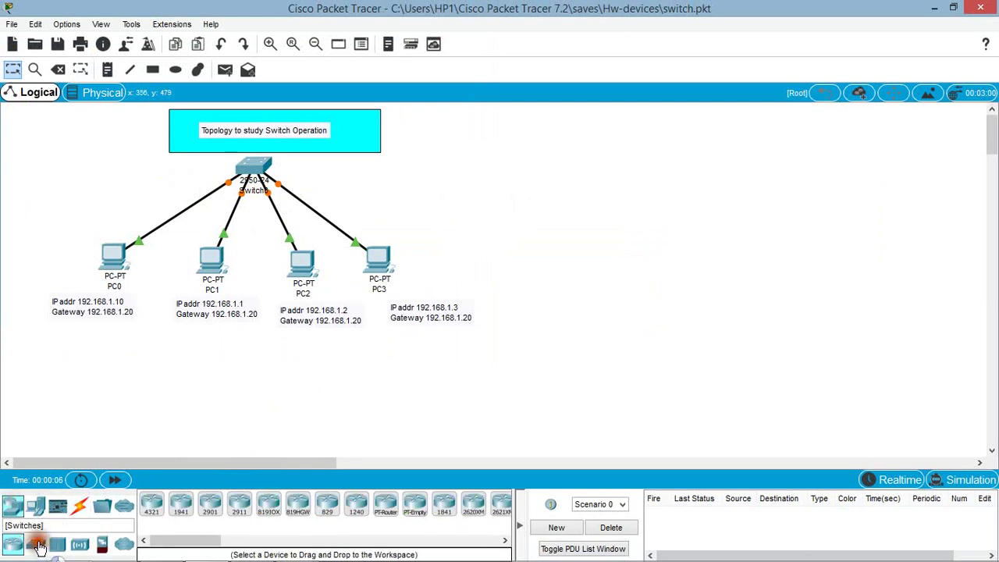
left_click(39, 546)
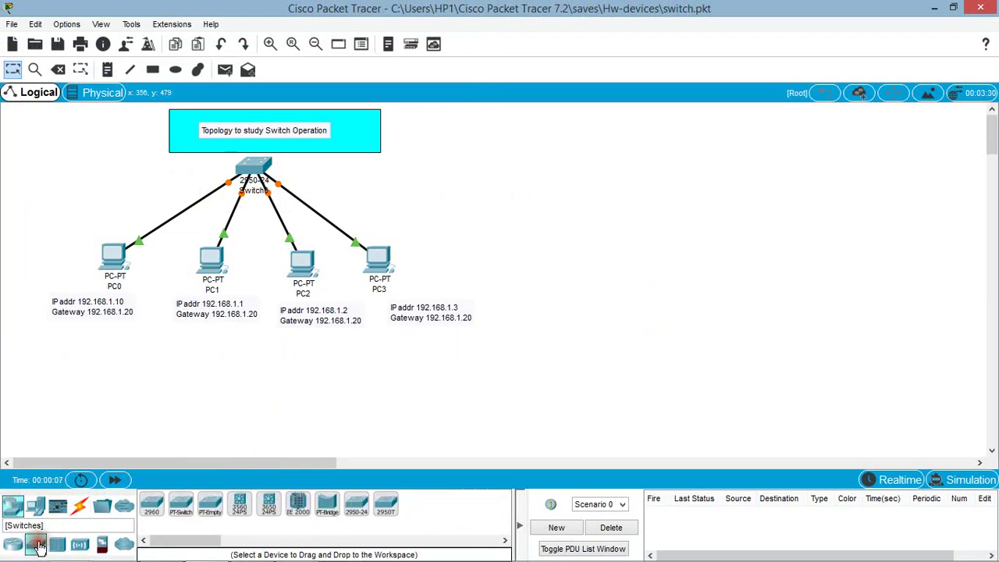
left_click(356, 505)
left_click(696, 171)
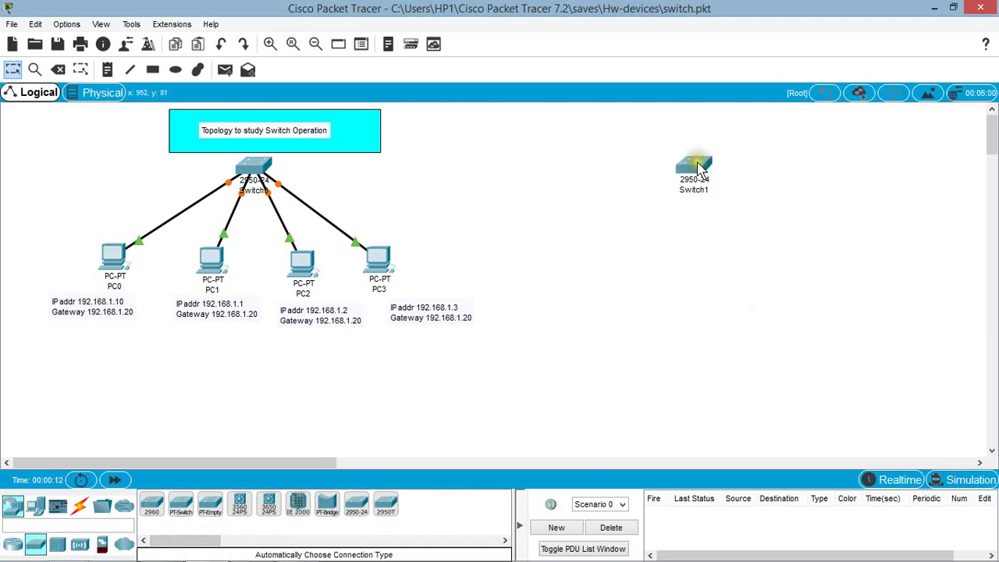
mouse_move(699, 168)
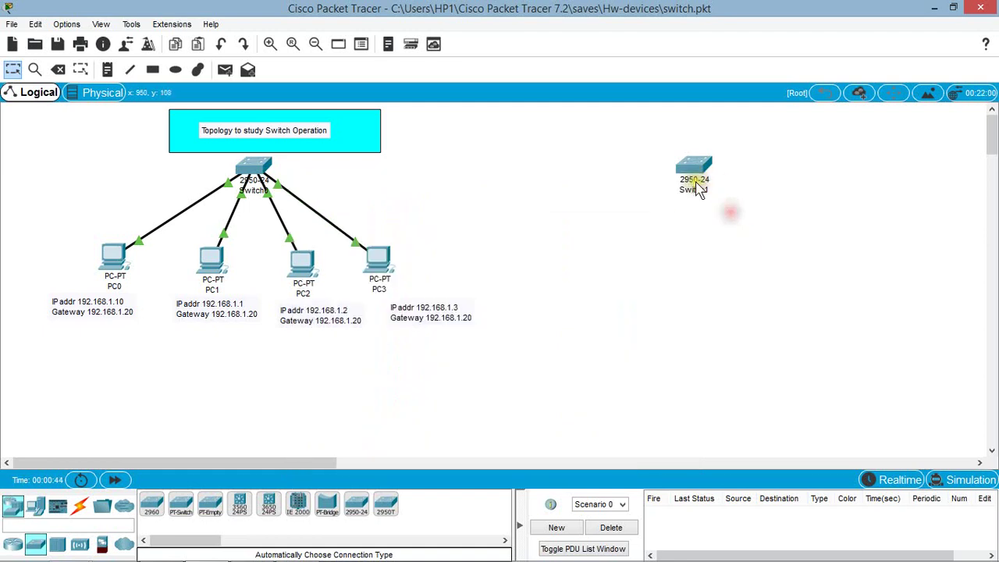
mouse_move(700, 192)
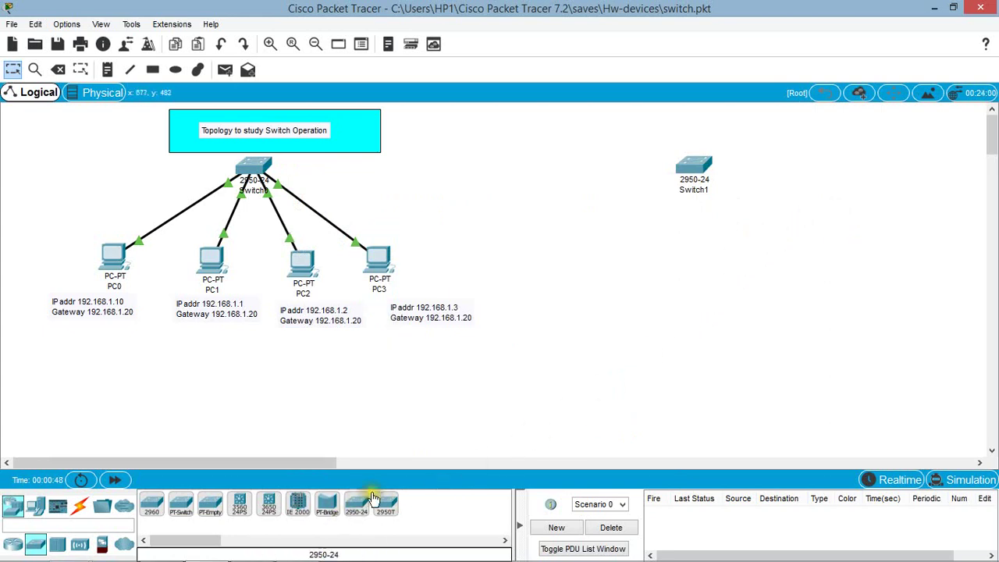
Delete the unconnected 2950-24 Switch1 from the workspace and return to the selection tool.
left_click(13, 70)
left_click_drag(638, 145, 773, 232)
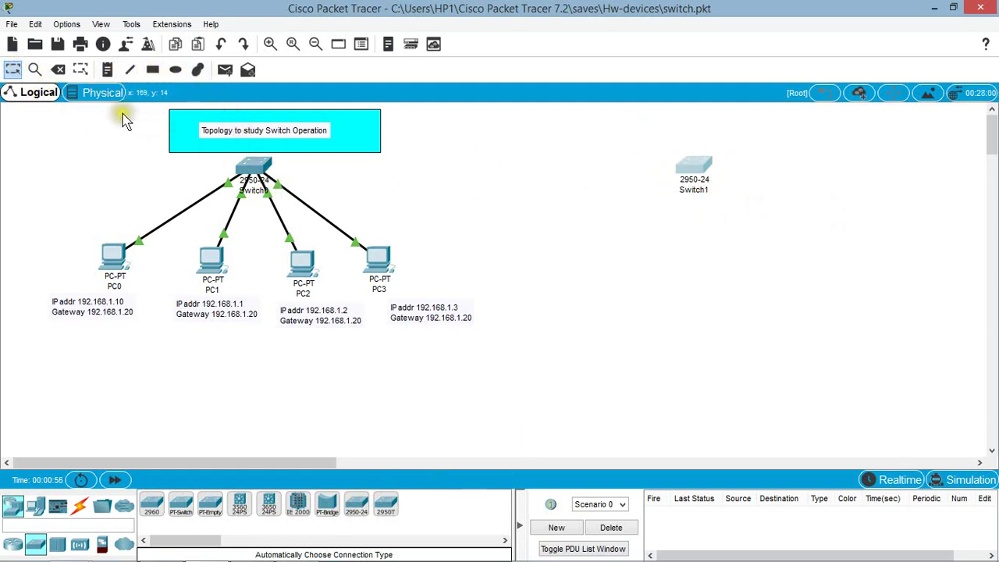
left_click(58, 69)
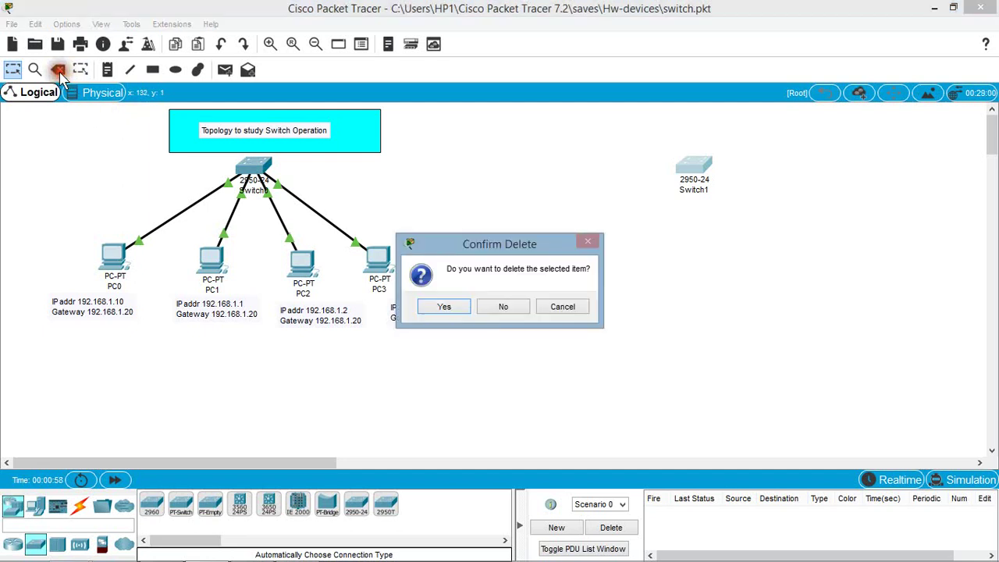
left_click(442, 308)
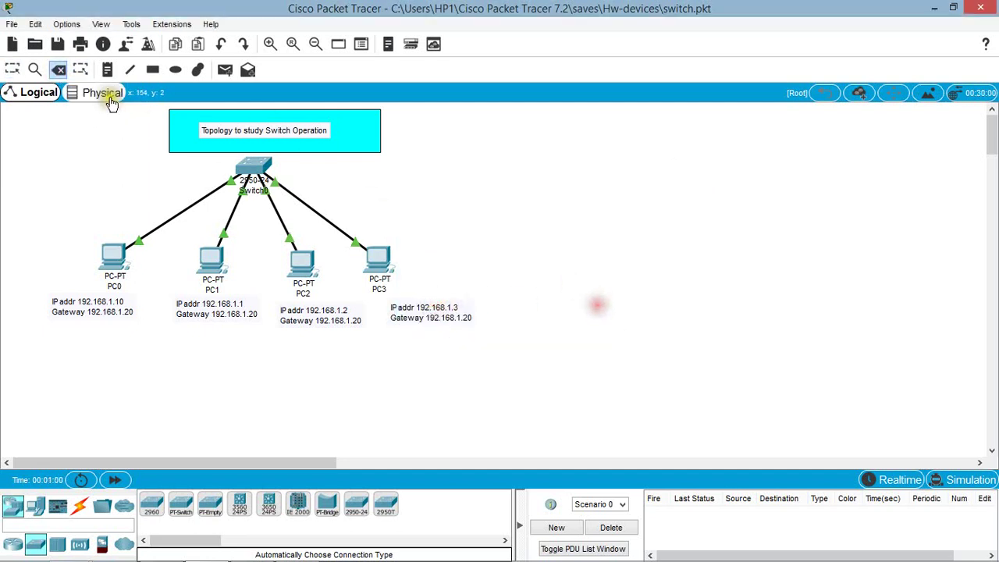
left_click(12, 69)
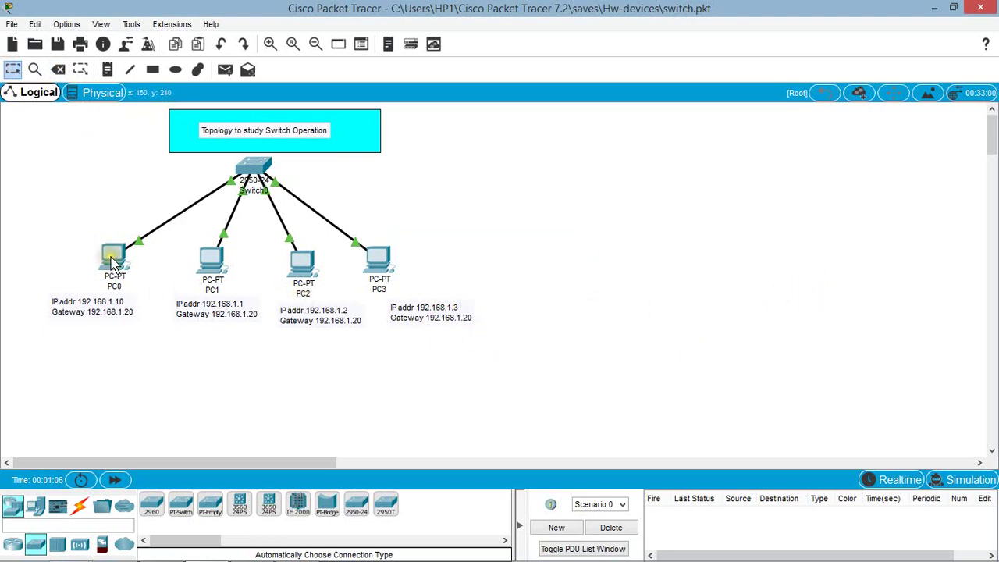
Examine PC0's port, IP address and gateway summary in the switch topology.
mouse_move(111, 264)
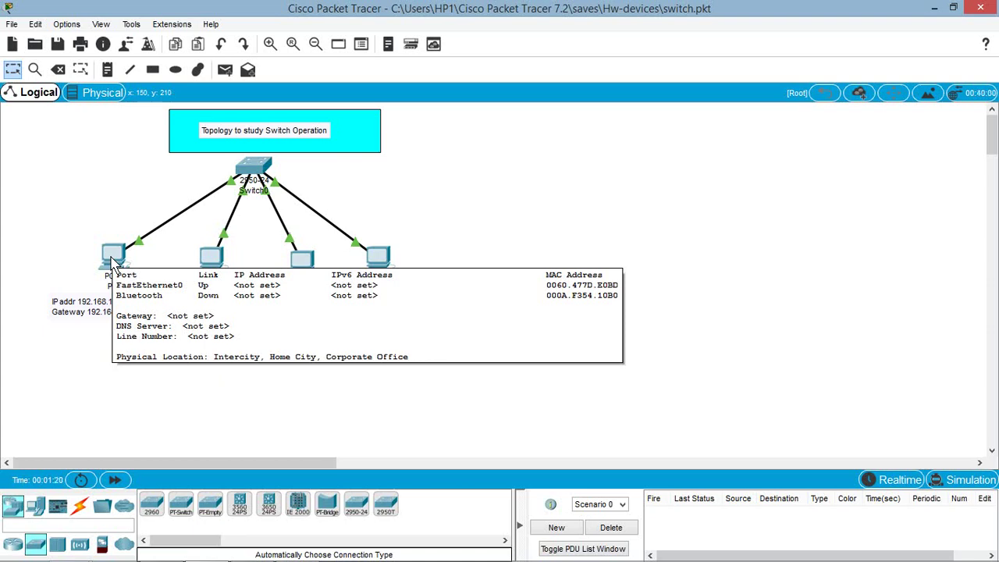
Configure PC0 with static IP address 192.168.1.10, subnet mask 255.255.255.0 and default gateway 192.168.1.20.
left_click(122, 262)
left_click_drag(426, 88, 692, 94)
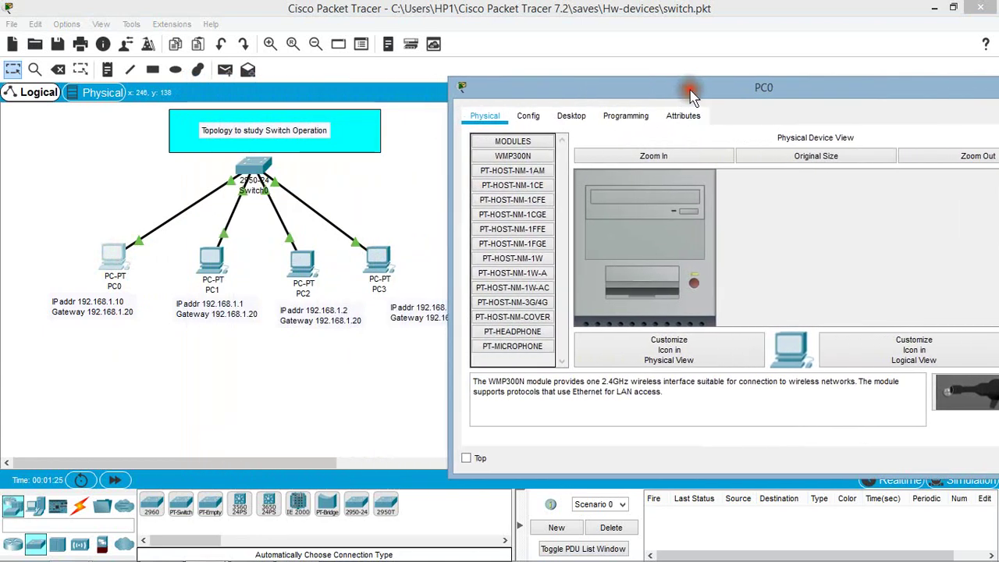
left_click(572, 119)
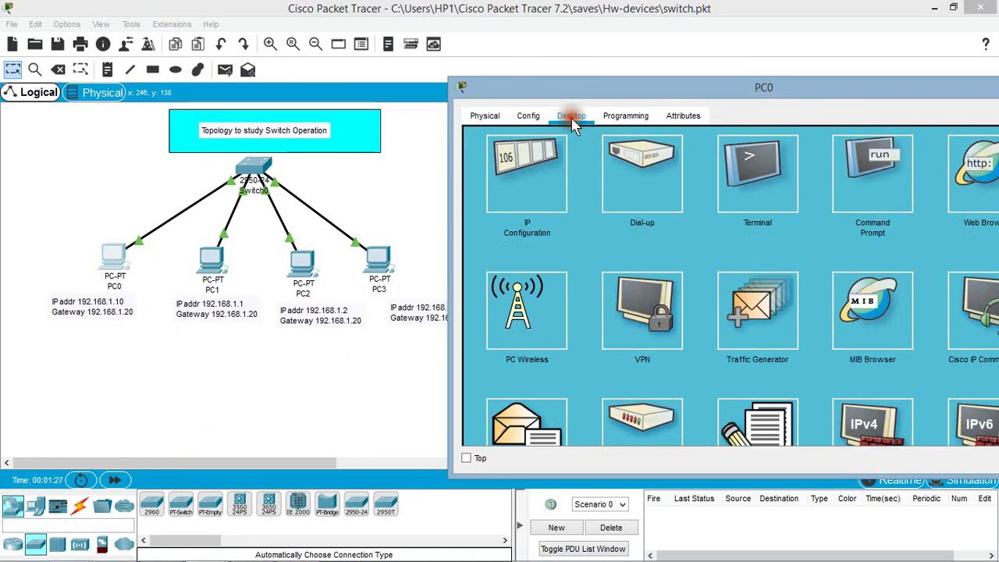
left_click(527, 191)
left_click(691, 156)
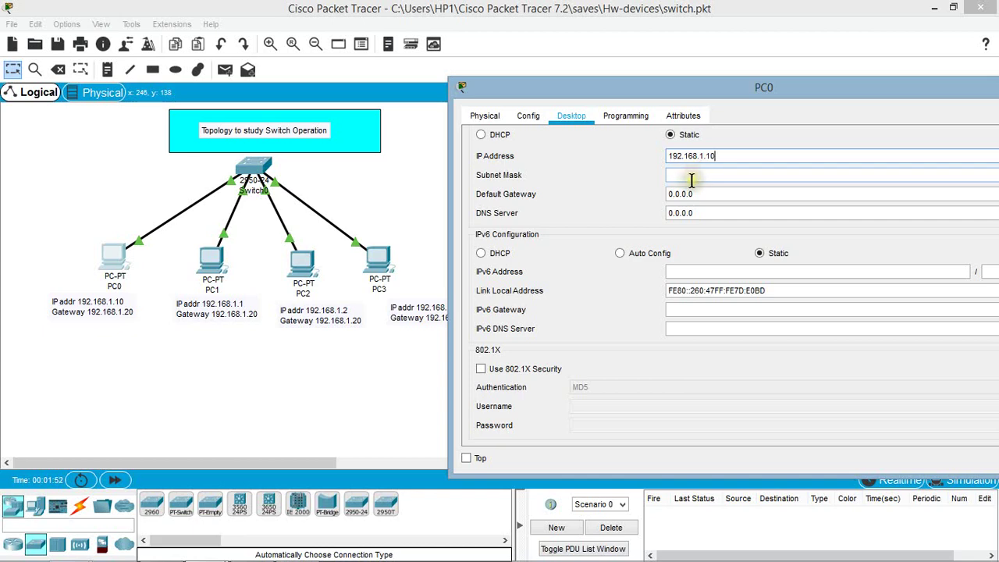
left_click(692, 177)
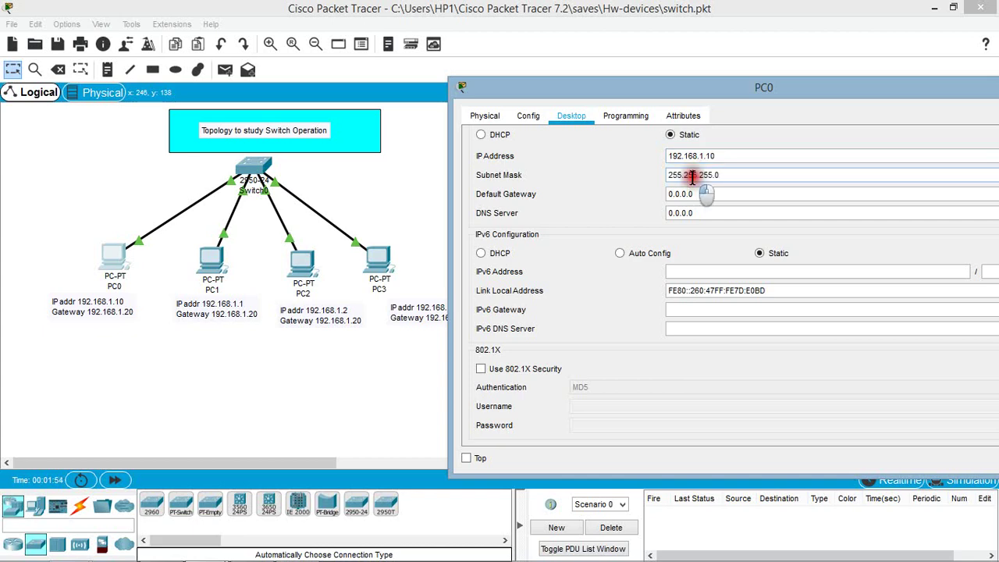
left_click_drag(696, 193, 664, 195)
type("1")
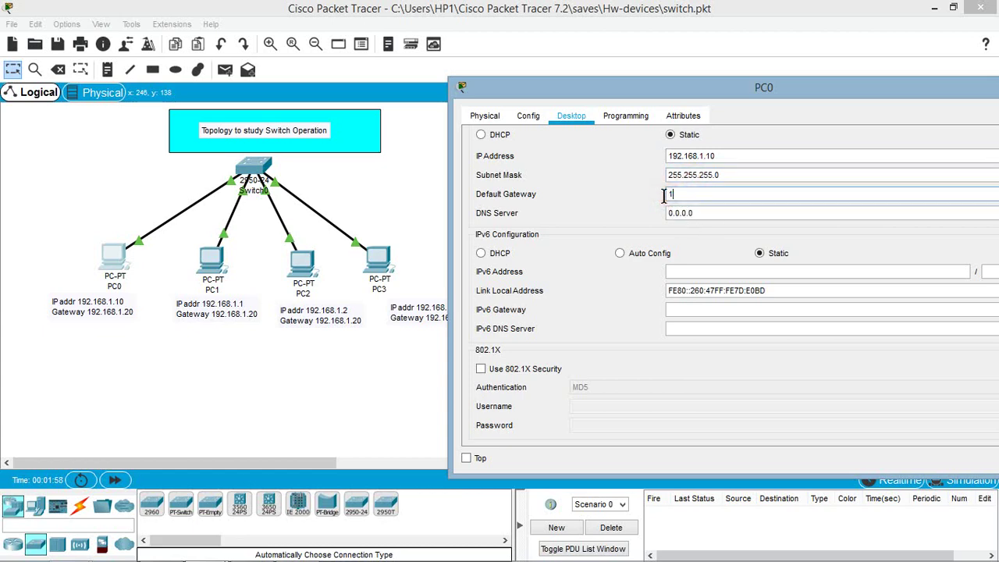
type("92.168.1.20")
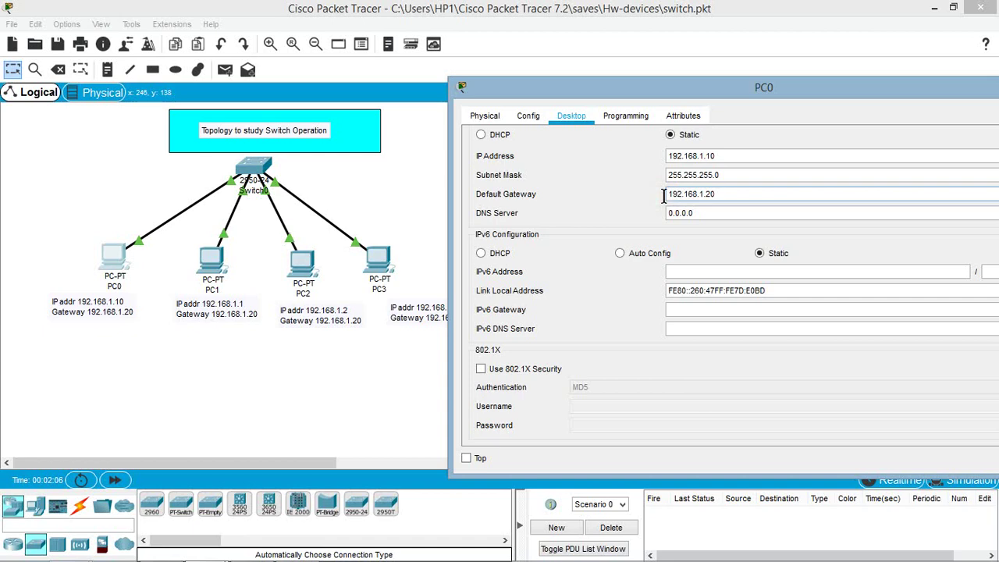
left_click_drag(700, 90, 597, 90)
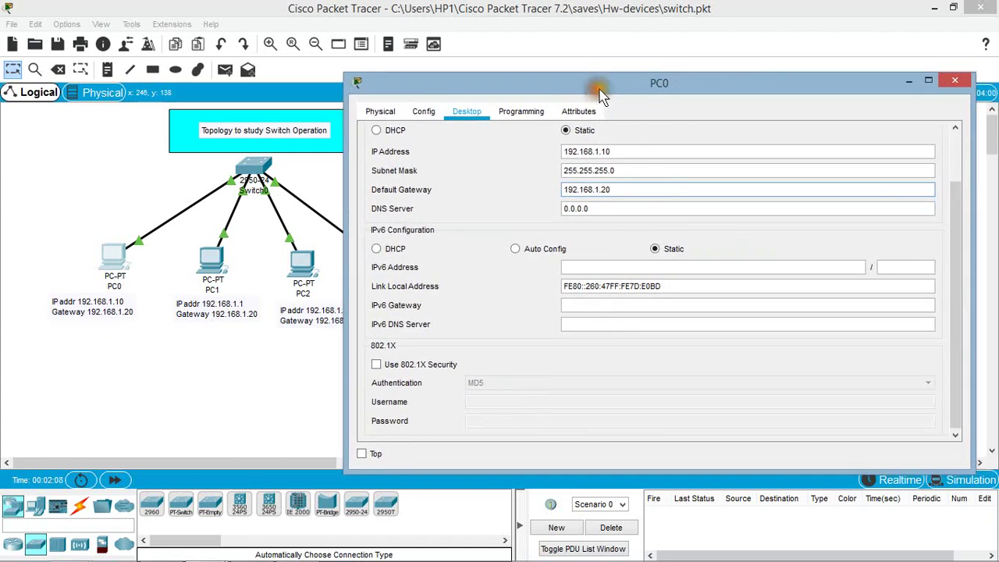
left_click(954, 80)
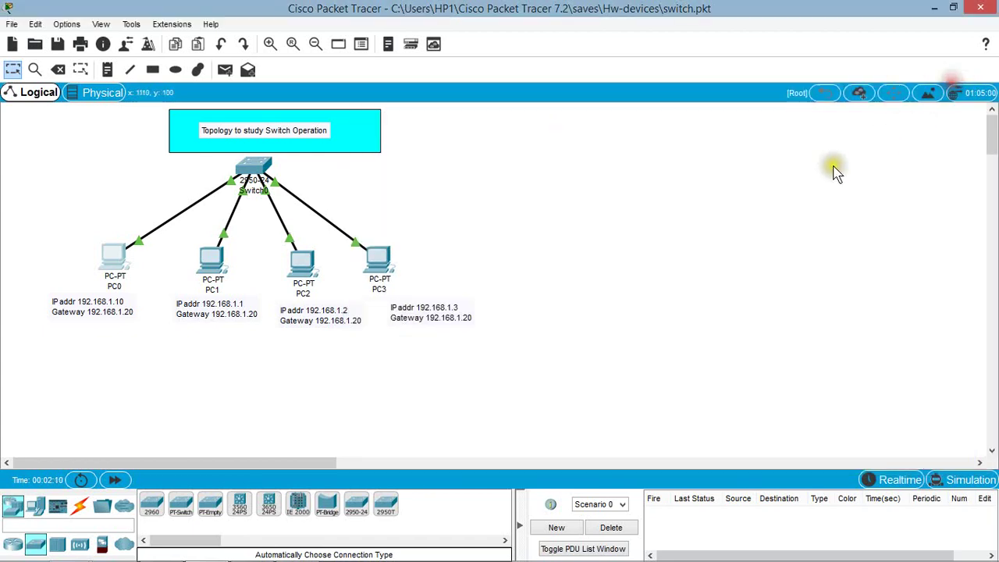
Configure PC3 with static IP address 192.168.1.3, subnet mask 255.255.255.0 and default gateway 192.168.1.20.
left_click(768, 209)
left_click(377, 260)
left_click_drag(336, 87, 544, 106)
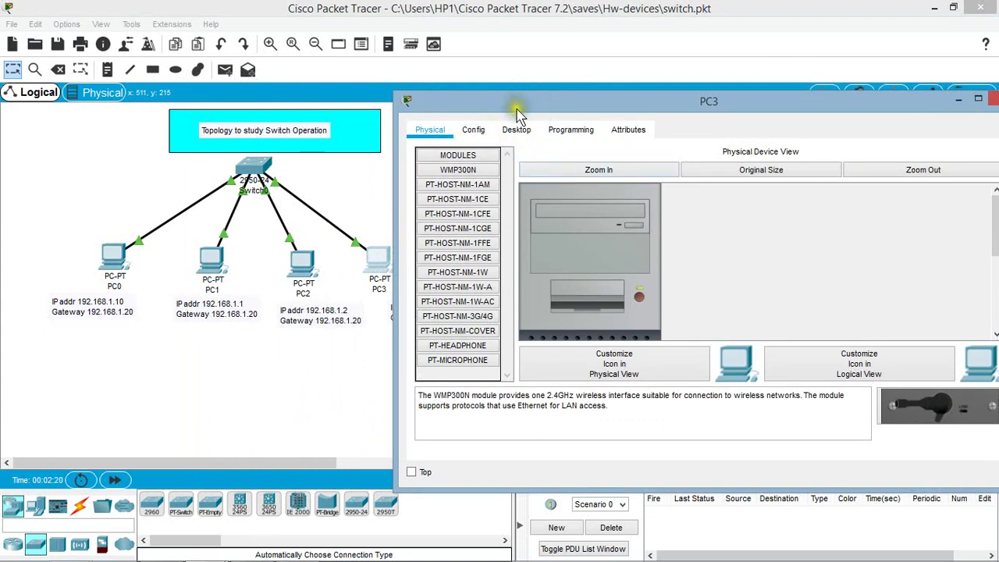
left_click(517, 130)
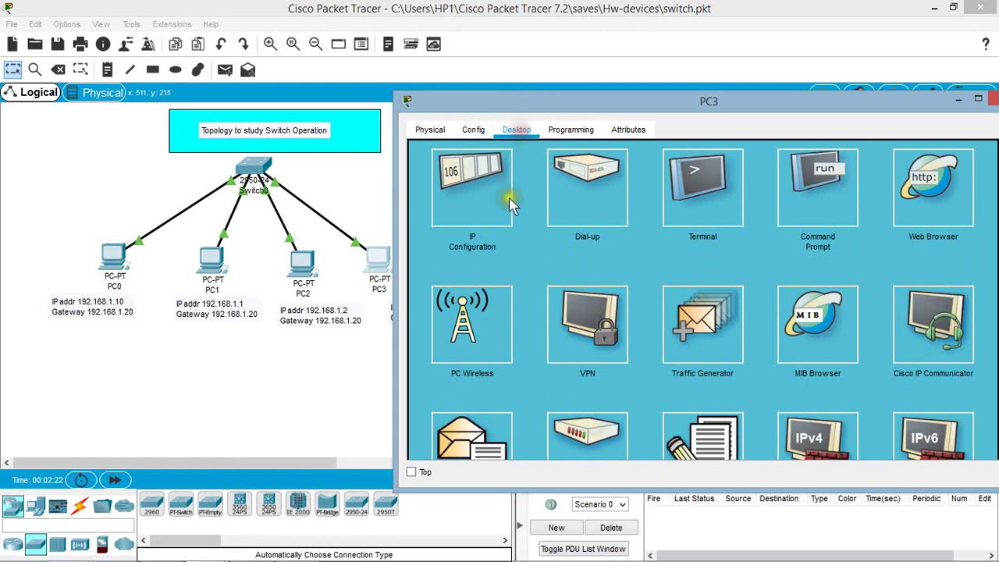
left_click(473, 196)
left_click(647, 171)
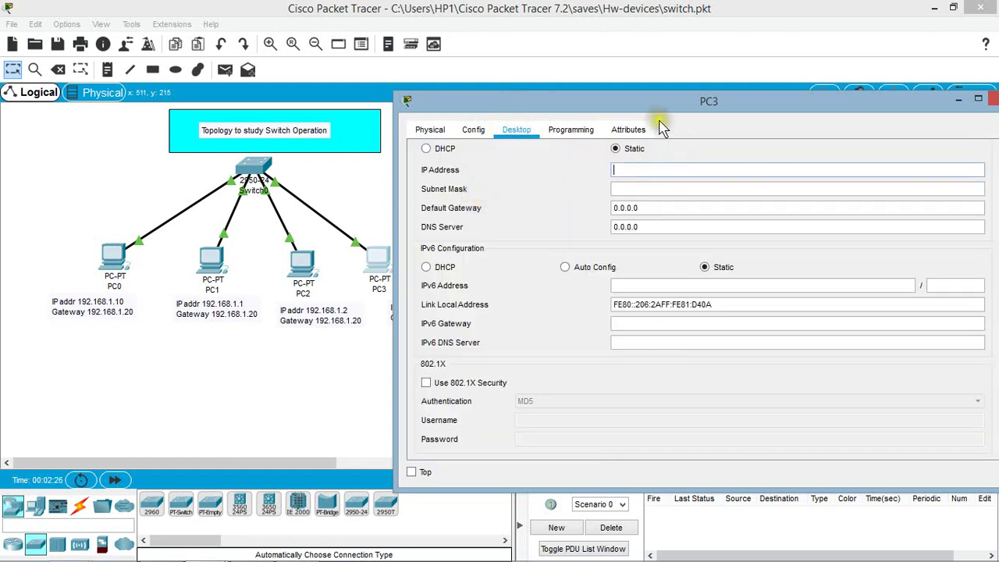
left_click_drag(642, 112, 734, 123)
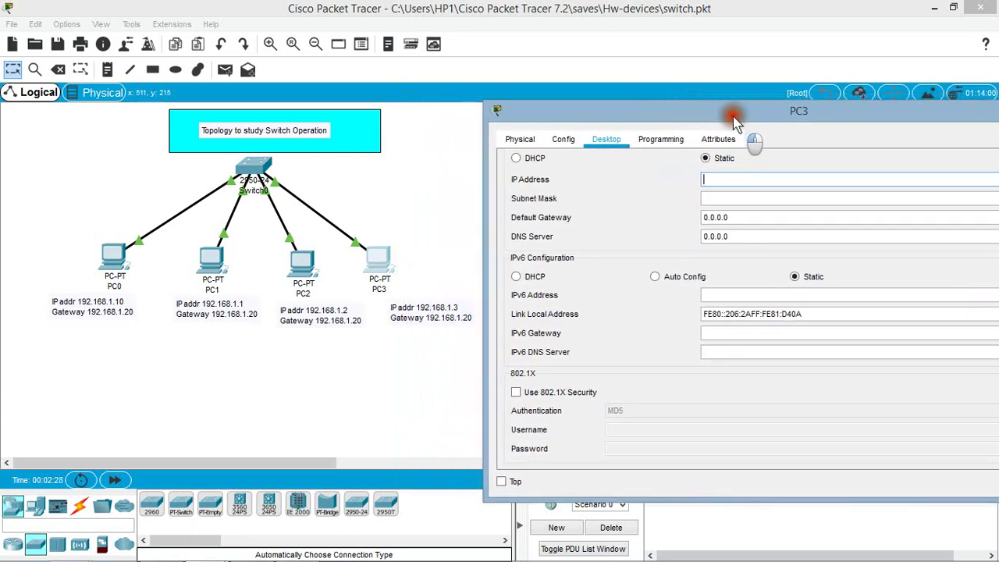
type("192.168.1.3")
left_click(716, 200)
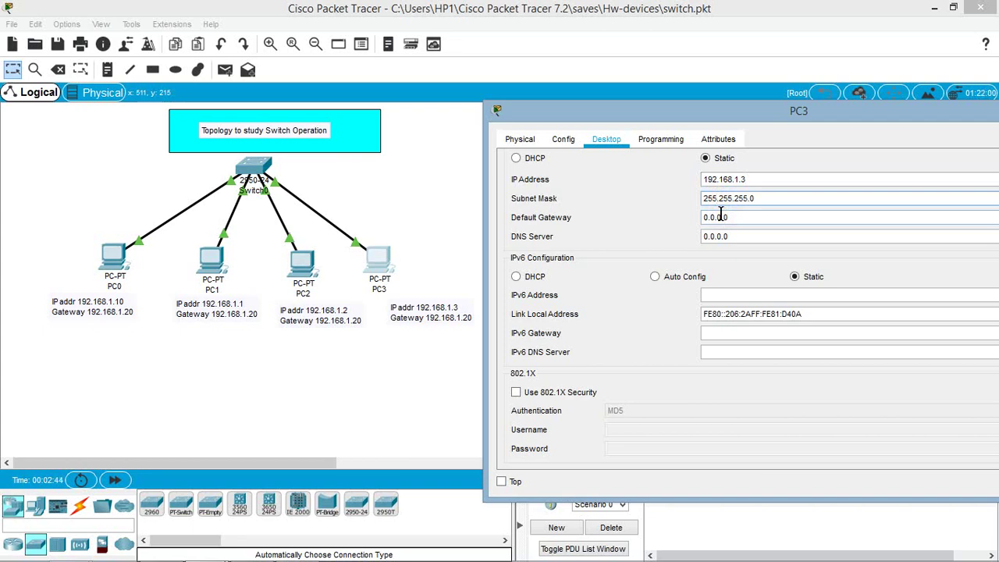
left_click_drag(735, 217, 695, 218)
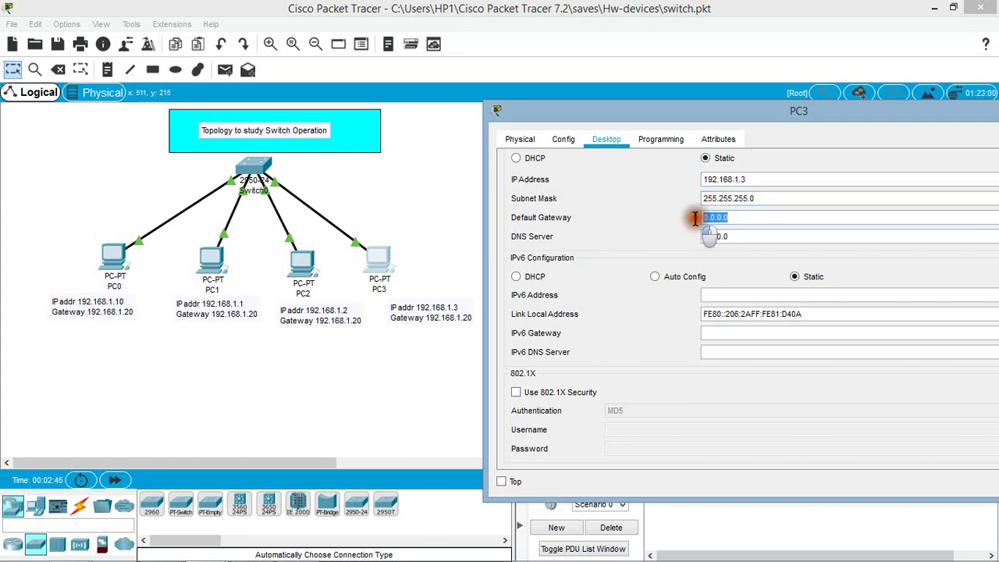
type("192.168.1.20")
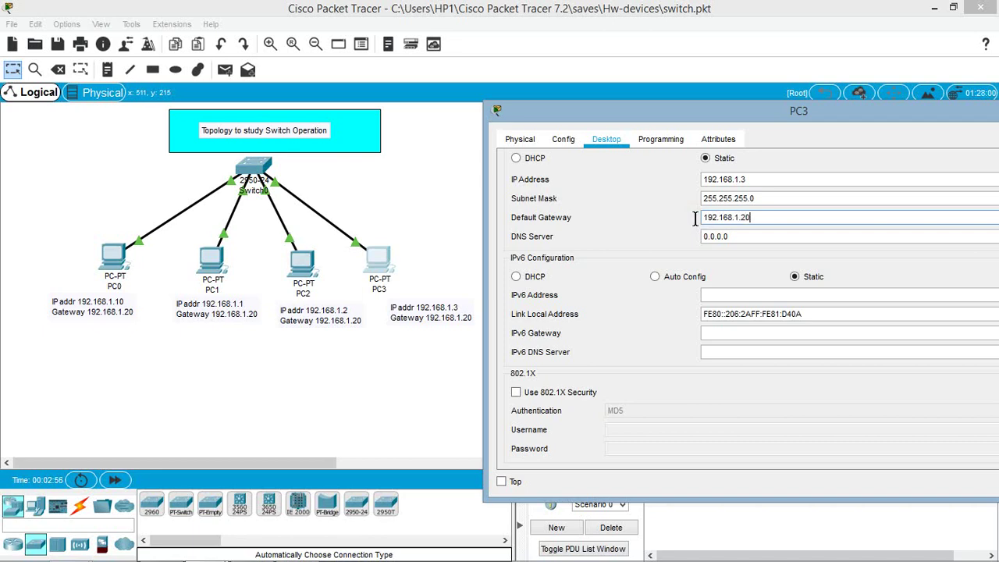
left_click_drag(737, 112, 591, 119)
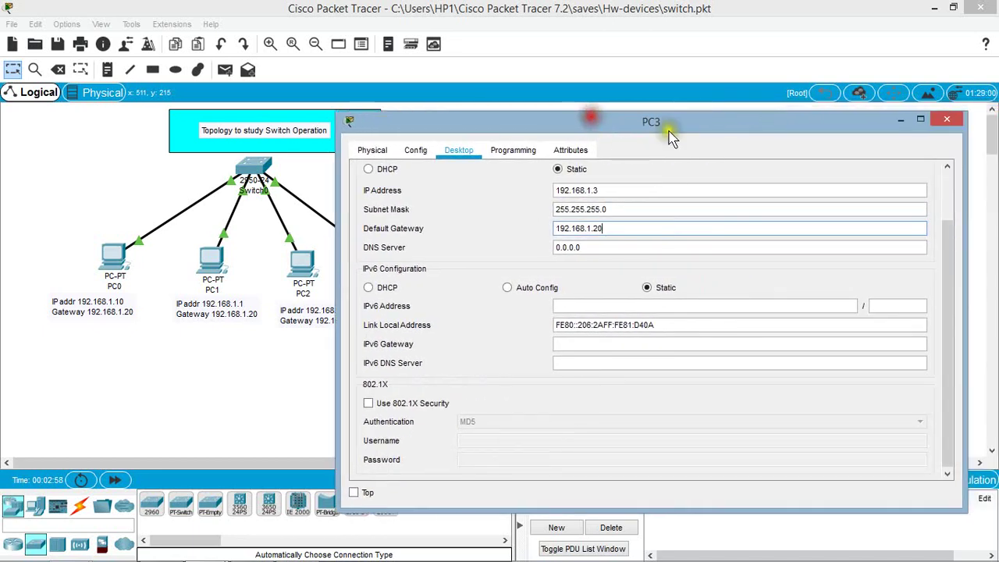
left_click(946, 119)
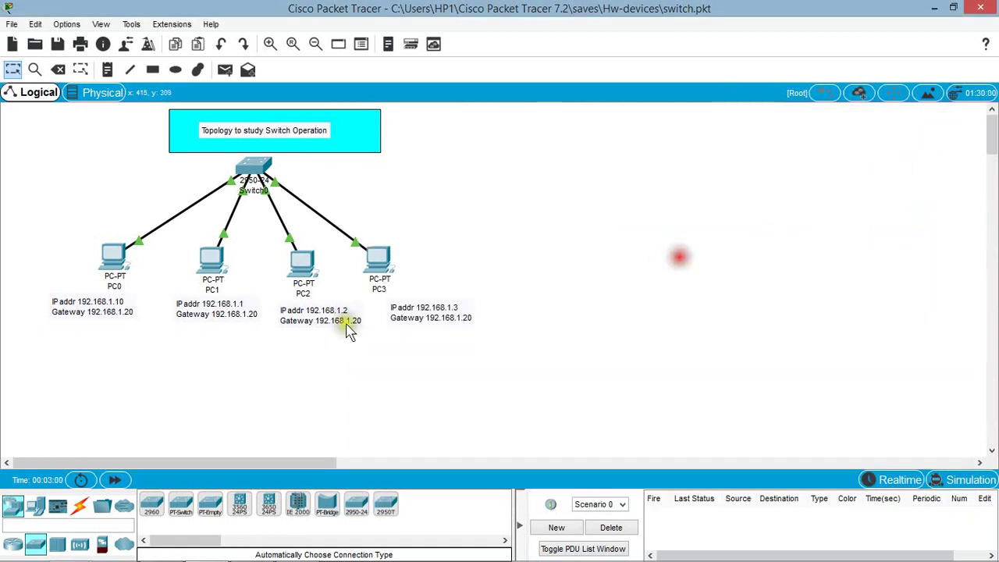
Examine the port, IP address and gateway summaries of PC0 and PC3.
mouse_move(113, 258)
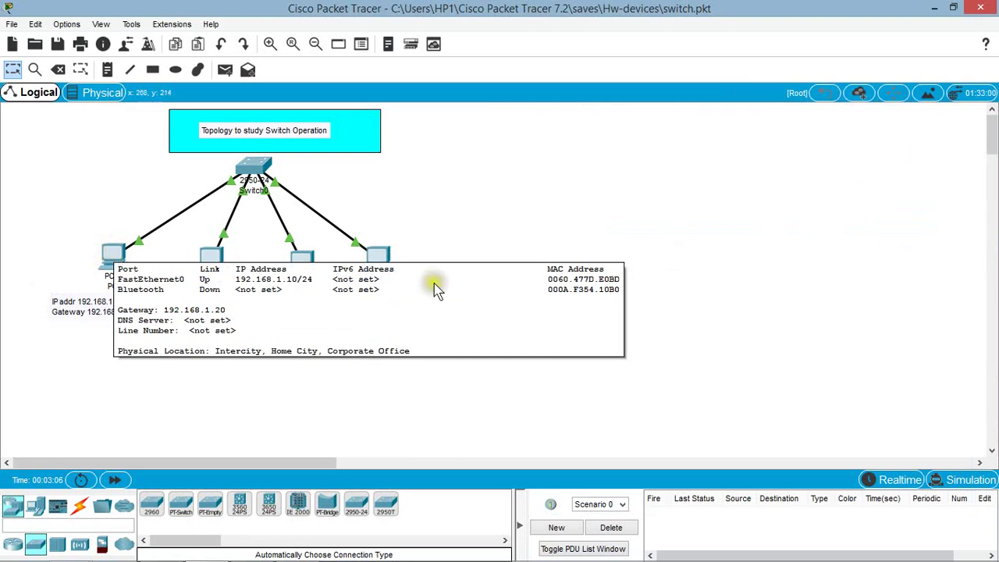
mouse_move(378, 263)
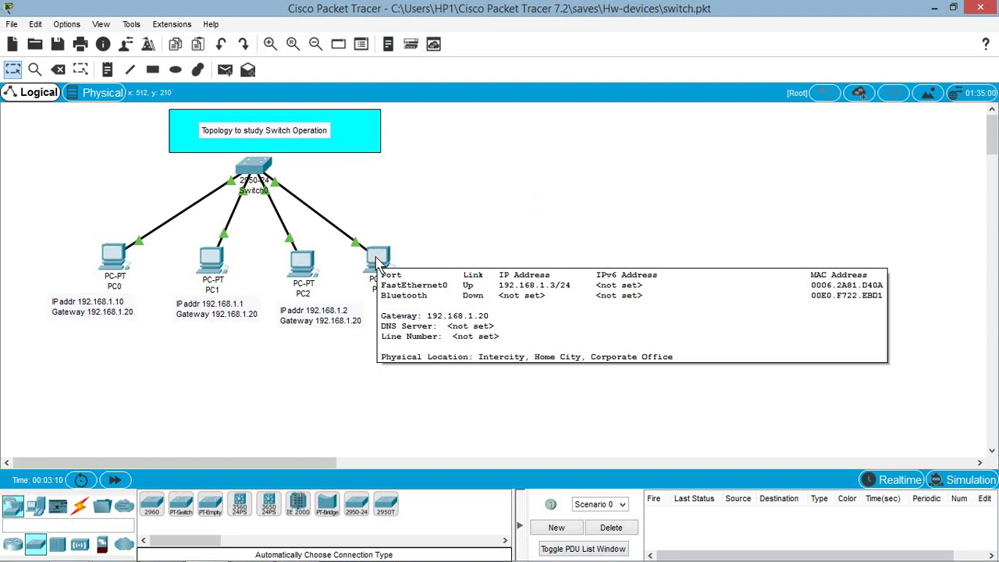
left_click(516, 213)
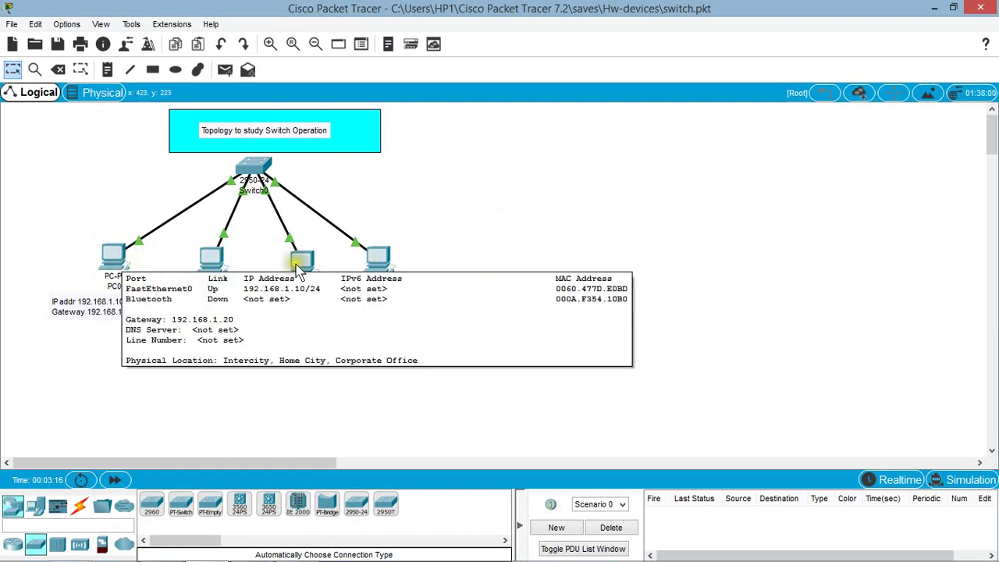
mouse_move(394, 268)
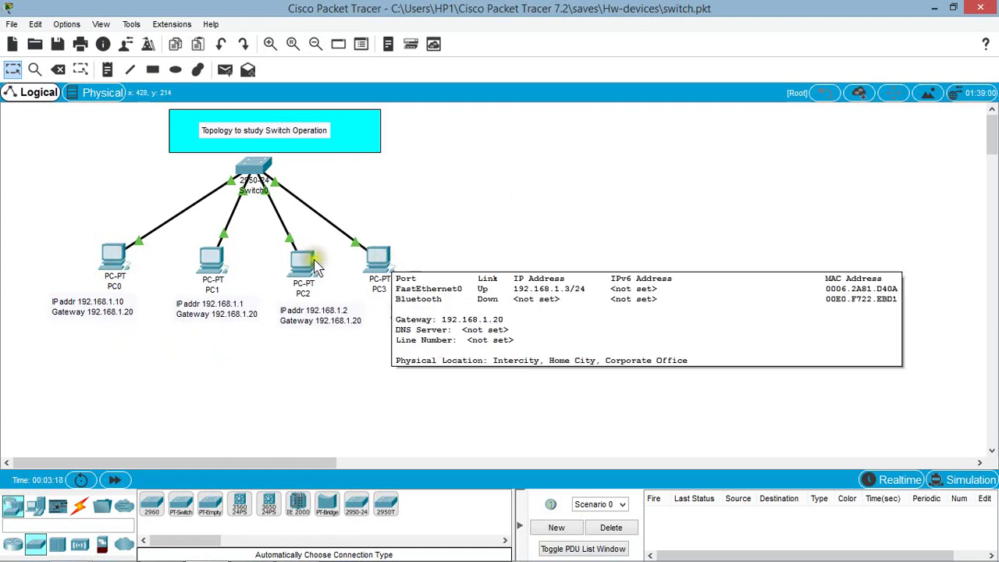
Ping 192.168.1.3 from PC0's command prompt and close the PC0 window.
left_click(109, 264)
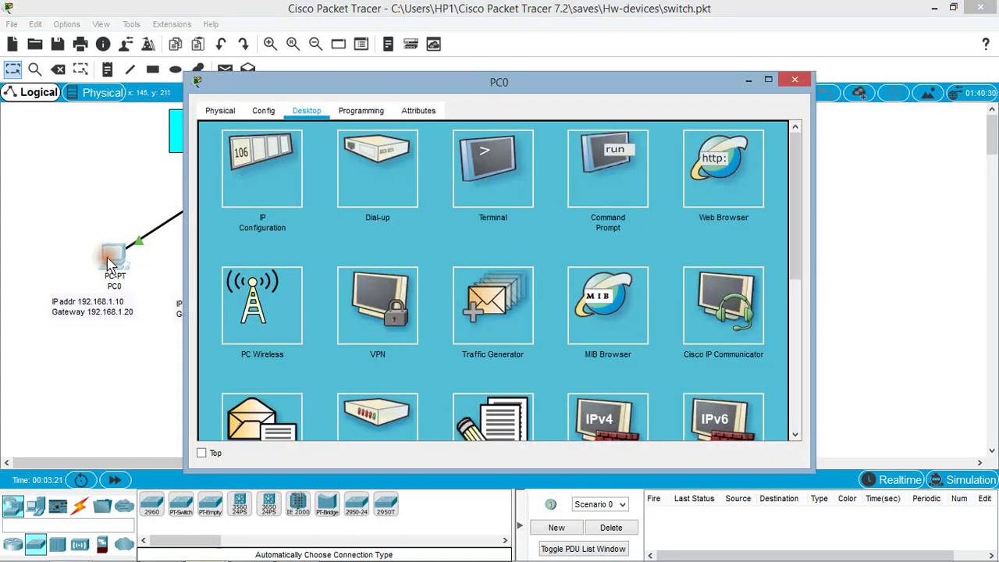
left_click(609, 191)
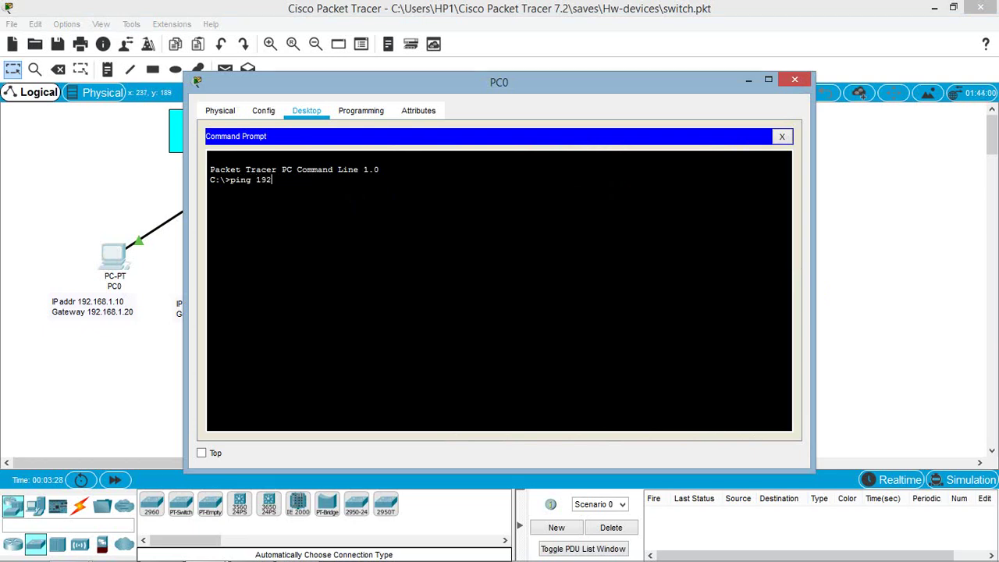
type("ping 192.168.1.3")
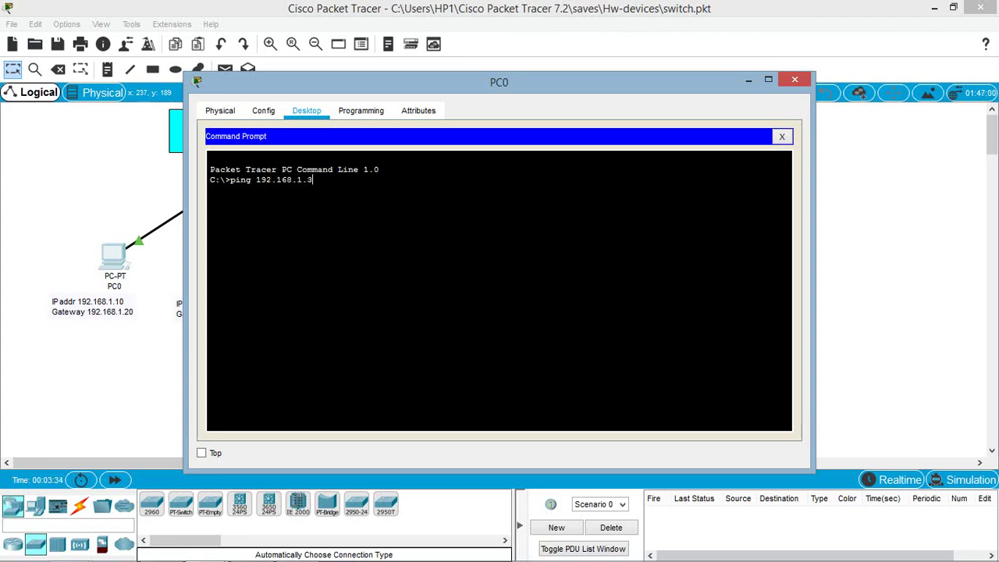
key("Return")
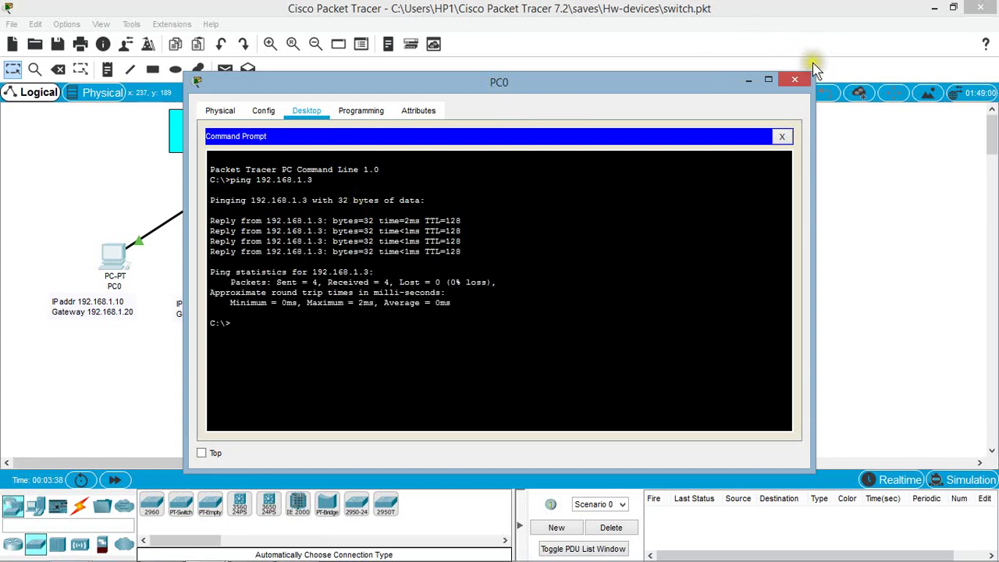
left_click(793, 82)
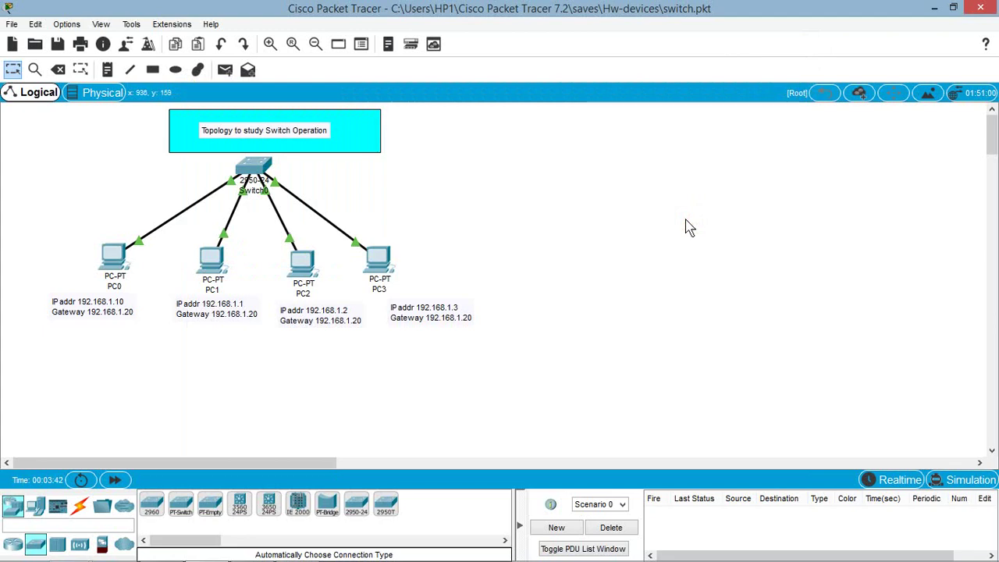
Send a simple PDU from PC0 to PC3 through the switch.
left_click(224, 70)
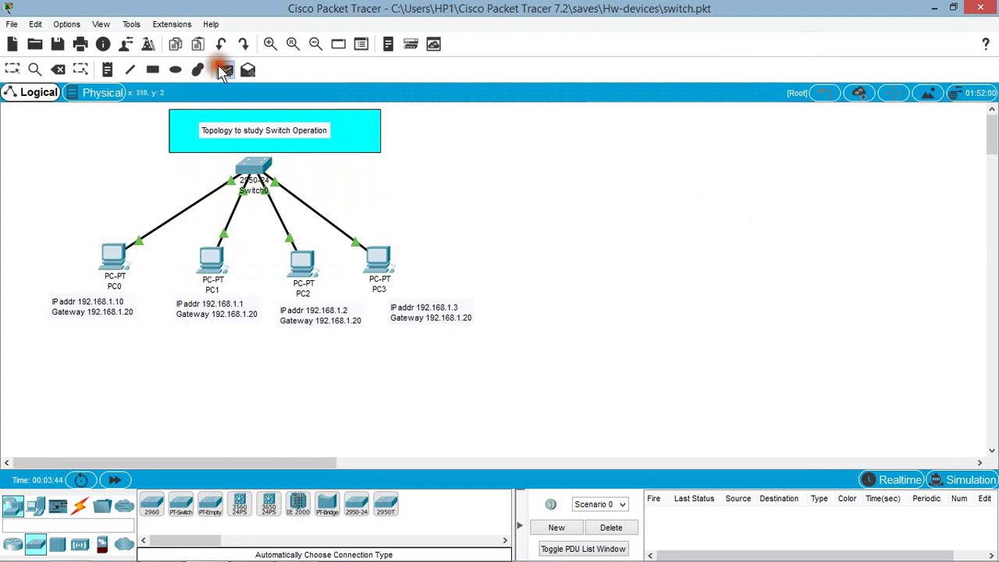
left_click(109, 254)
left_click(373, 261)
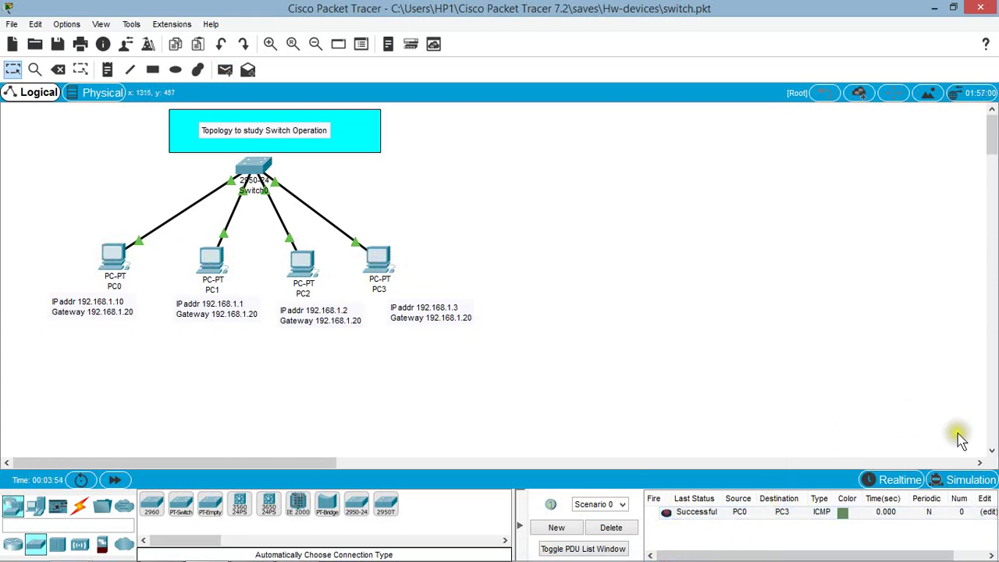
Play the PC0-to-PC3 PDU in Simulation mode with the simulation panel undocked, and close the panel.
left_click(970, 480)
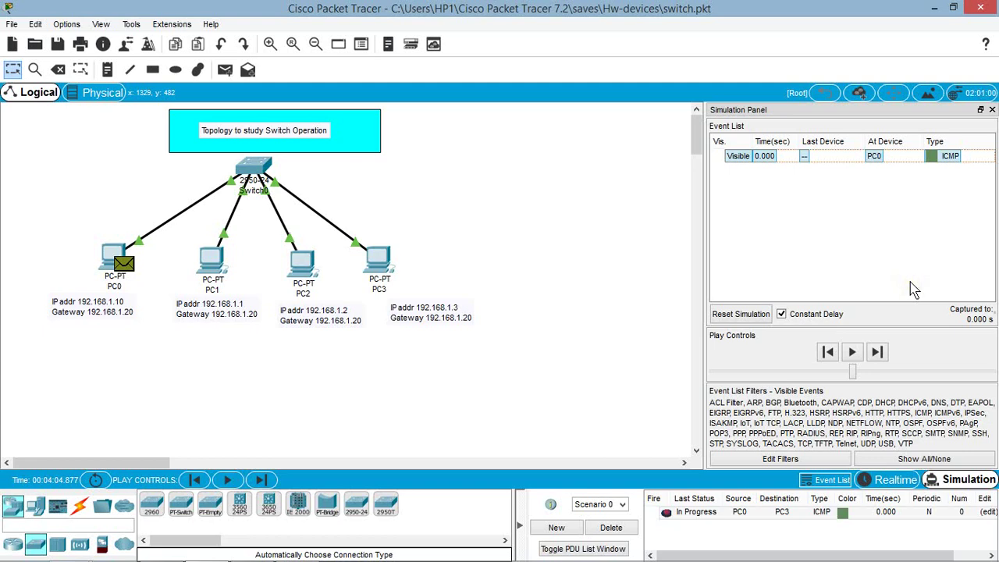
left_click_drag(883, 109, 842, 117)
left_click(841, 117)
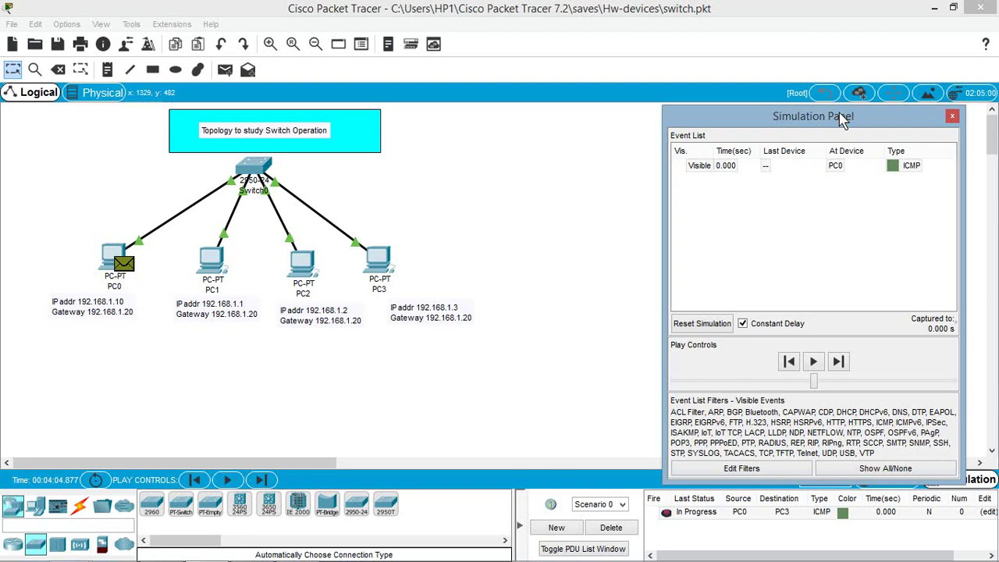
left_click(813, 361)
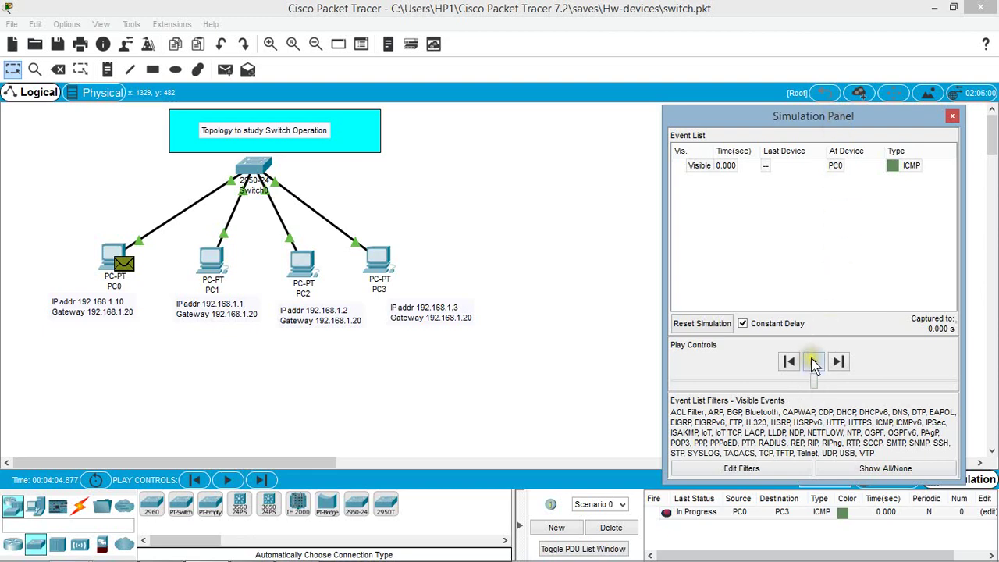
left_click(813, 361)
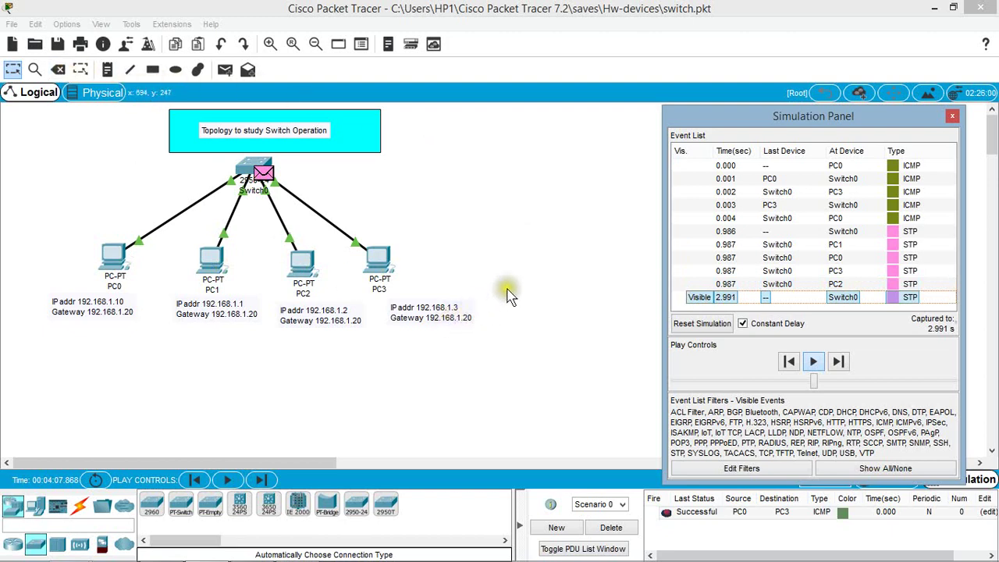
left_click(951, 118)
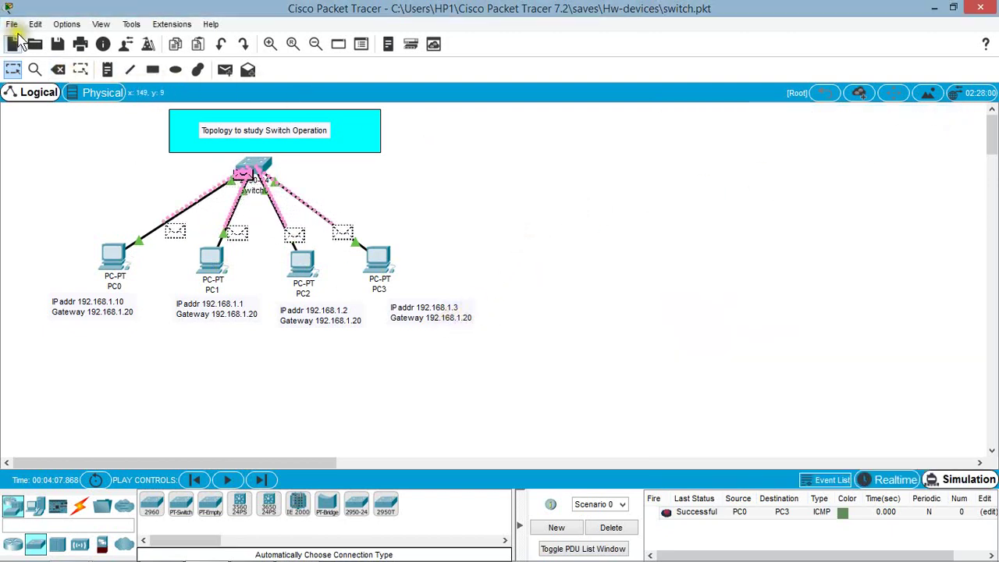
Save the switch network and open the bridge file from the Hw-devices folder.
left_click(11, 24)
left_click(38, 60)
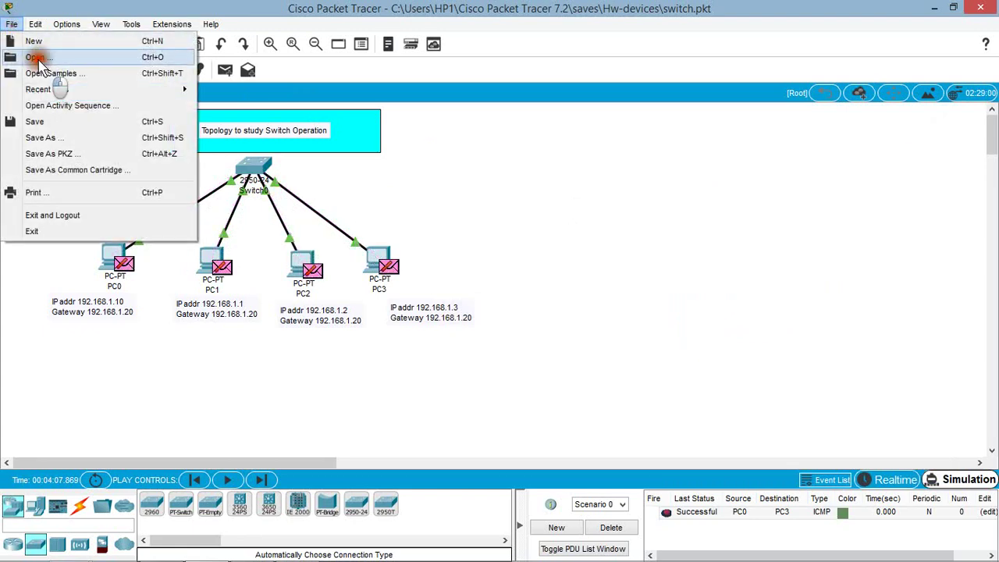
left_click(503, 308)
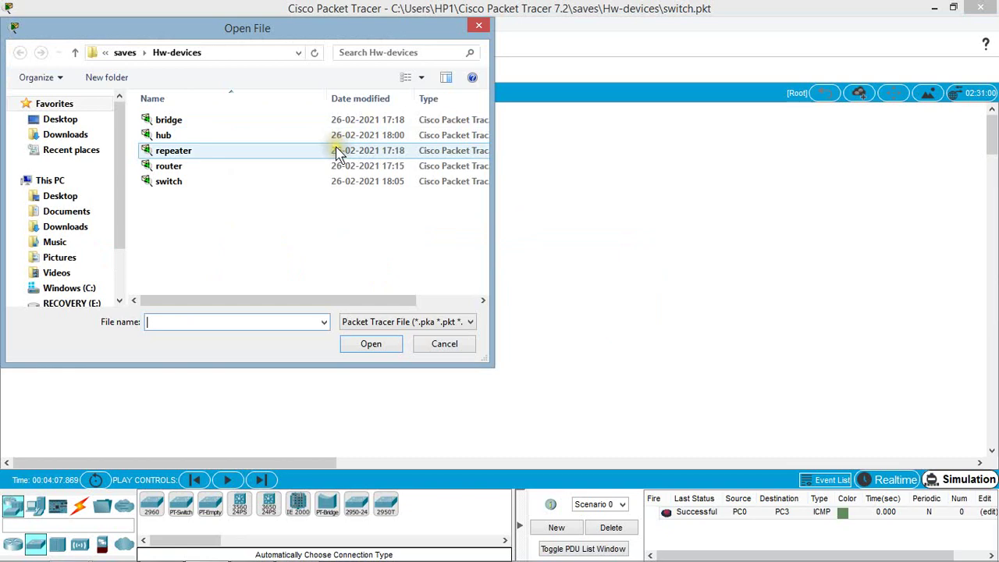
left_click(238, 119)
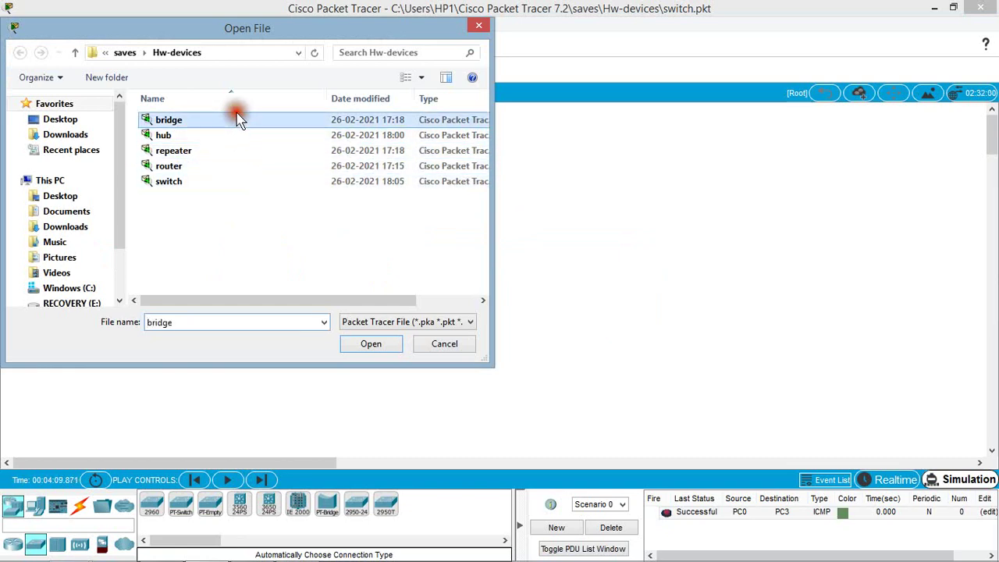
left_click(378, 344)
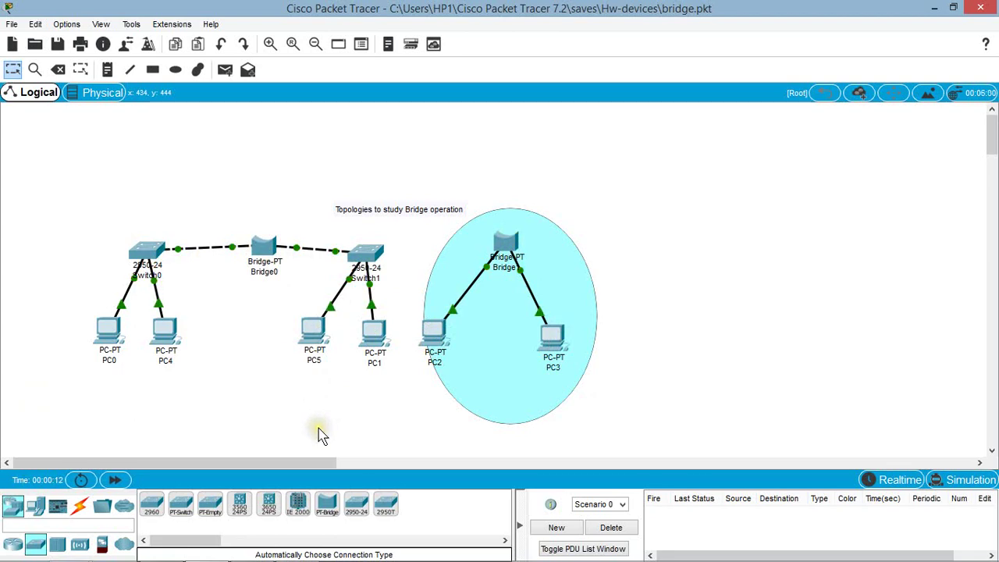
Place a PT-Bridge device in the empty workspace area beside the circled bridge topology.
mouse_move(47, 556)
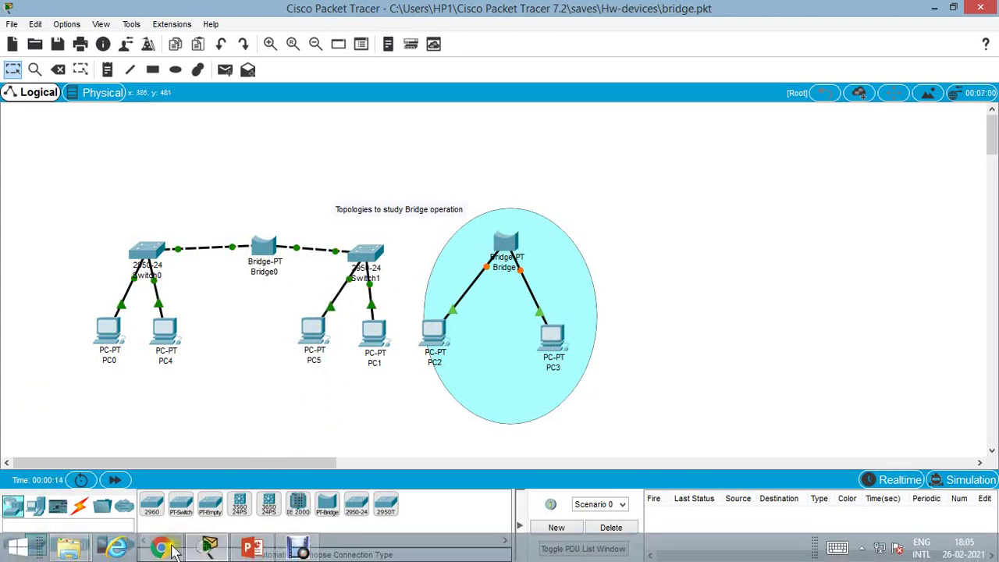
left_click(327, 506)
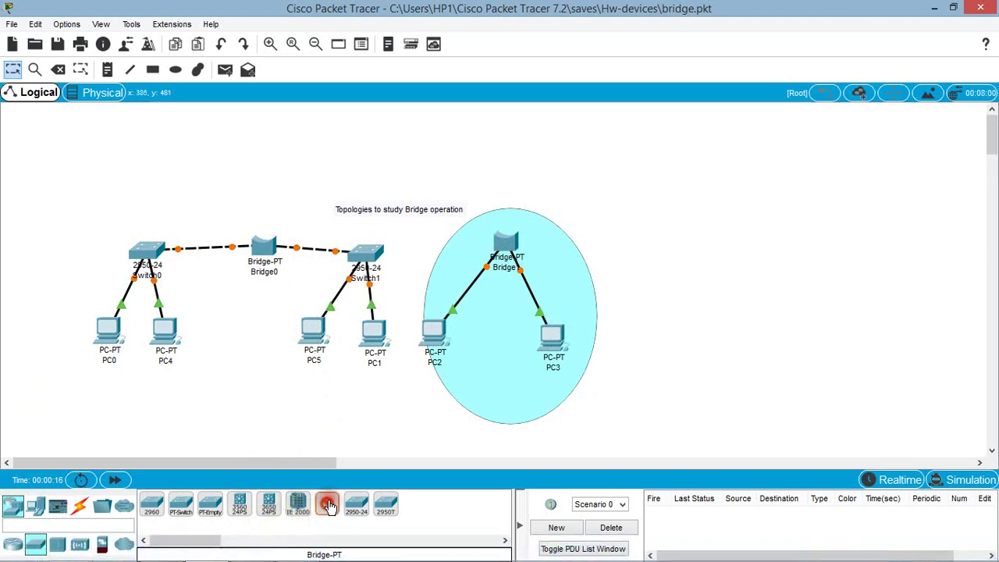
left_click(804, 217)
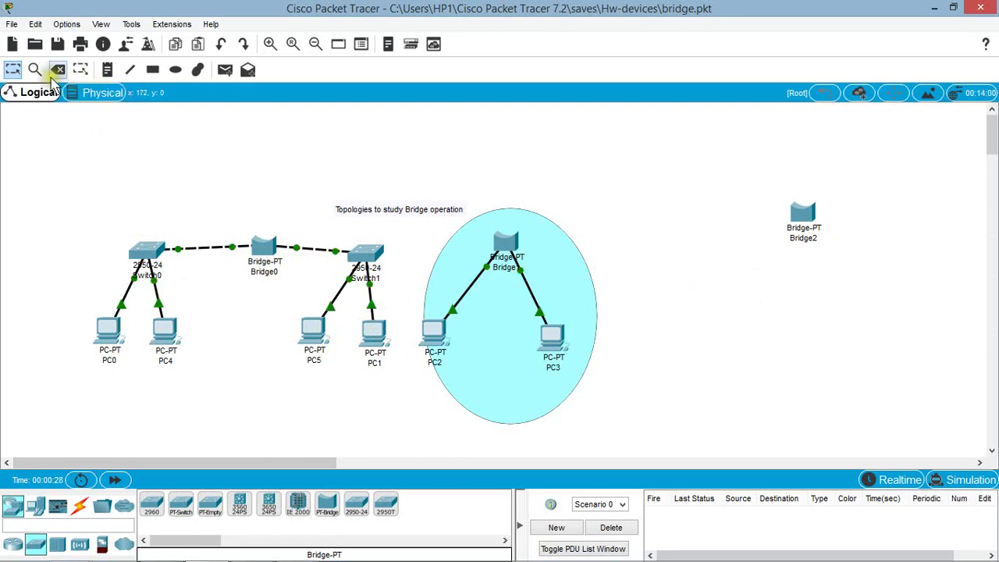
Delete the unconnected Bridge2, dismiss the news notification and return to the selection tool.
left_click(12, 69)
left_click_drag(761, 176, 844, 259)
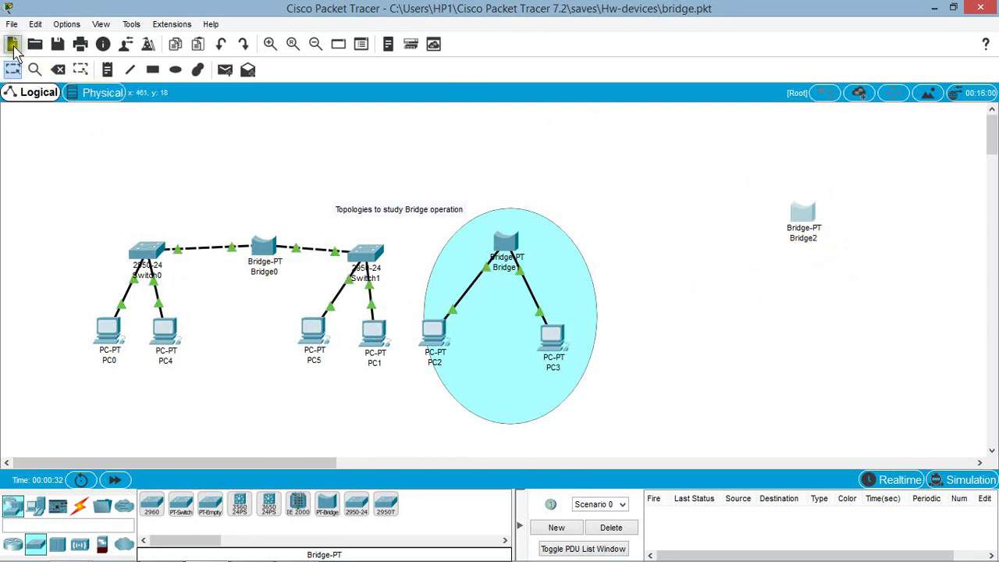
left_click(58, 70)
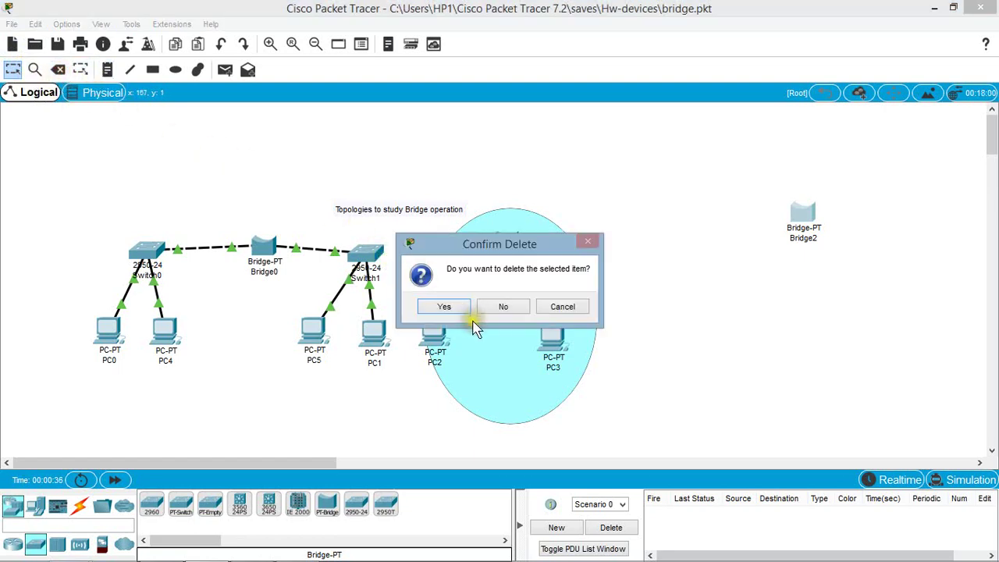
left_click(453, 306)
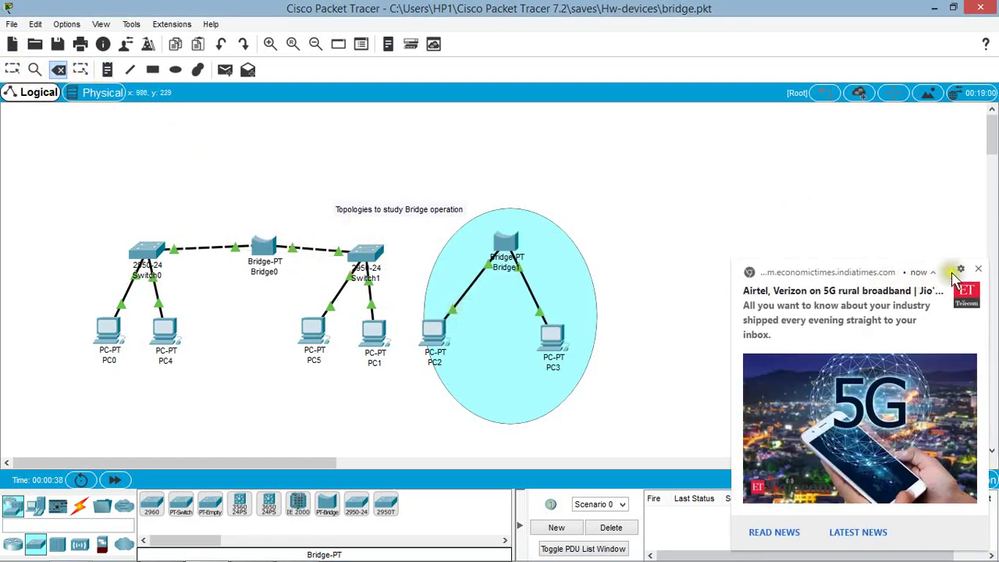
left_click(977, 269)
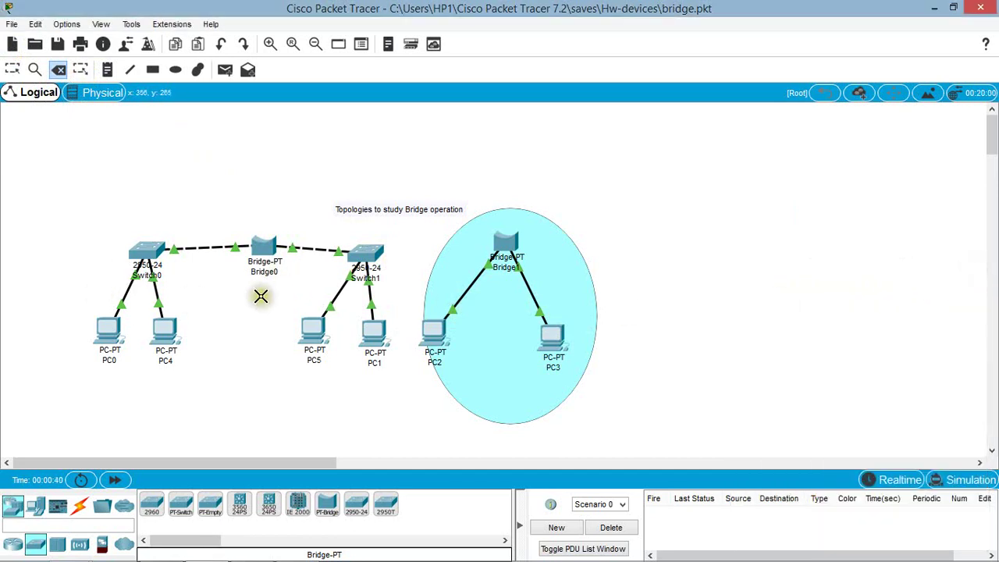
left_click(12, 69)
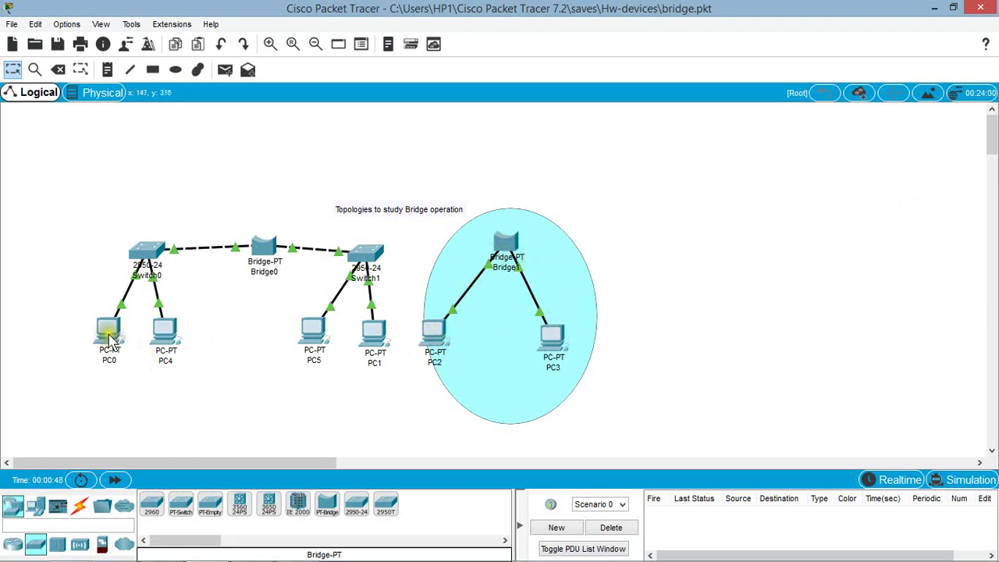
Examine the port, IP address and gateway summaries of PC0, PC4, PC5 and PC1.
mouse_move(109, 337)
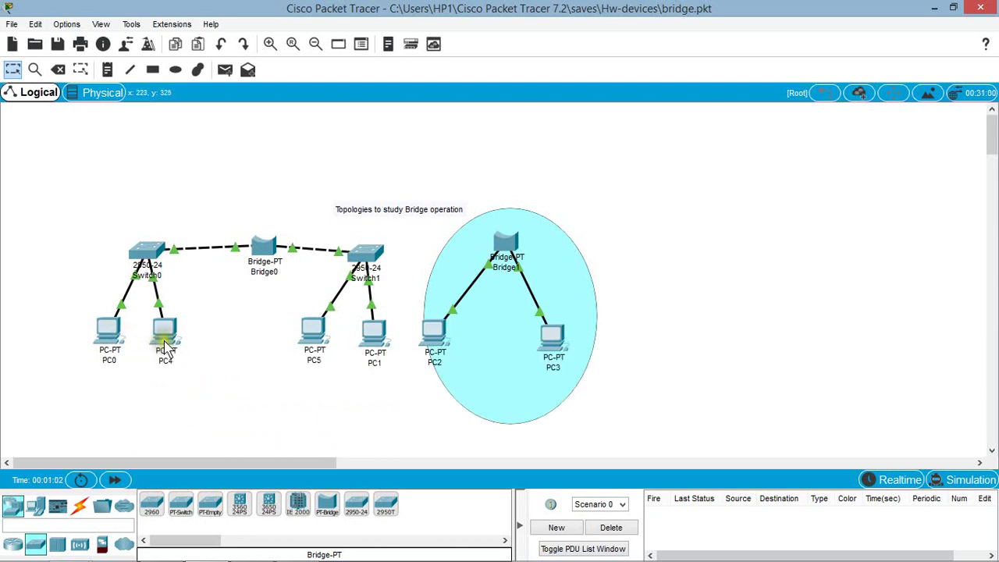
mouse_move(165, 344)
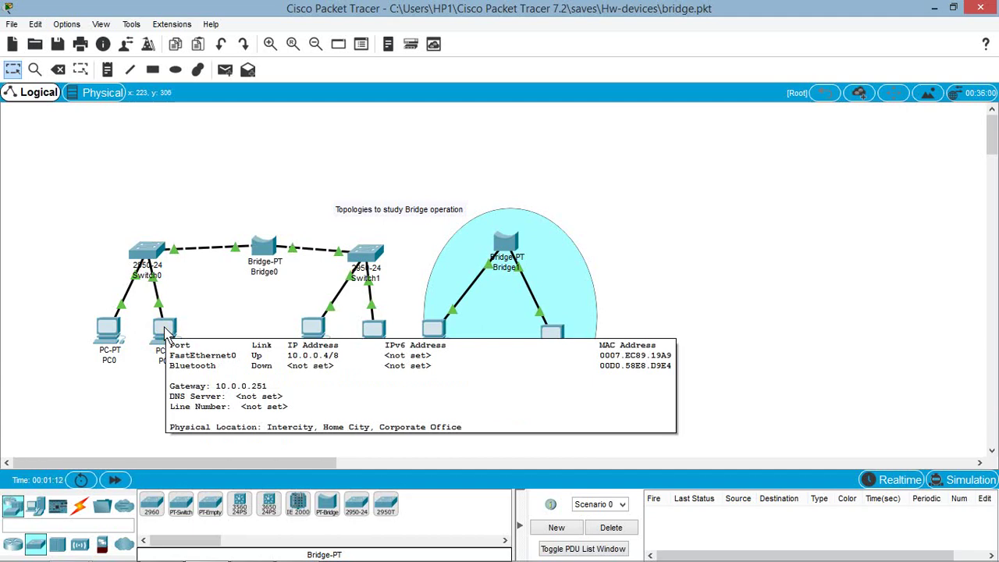
mouse_move(310, 337)
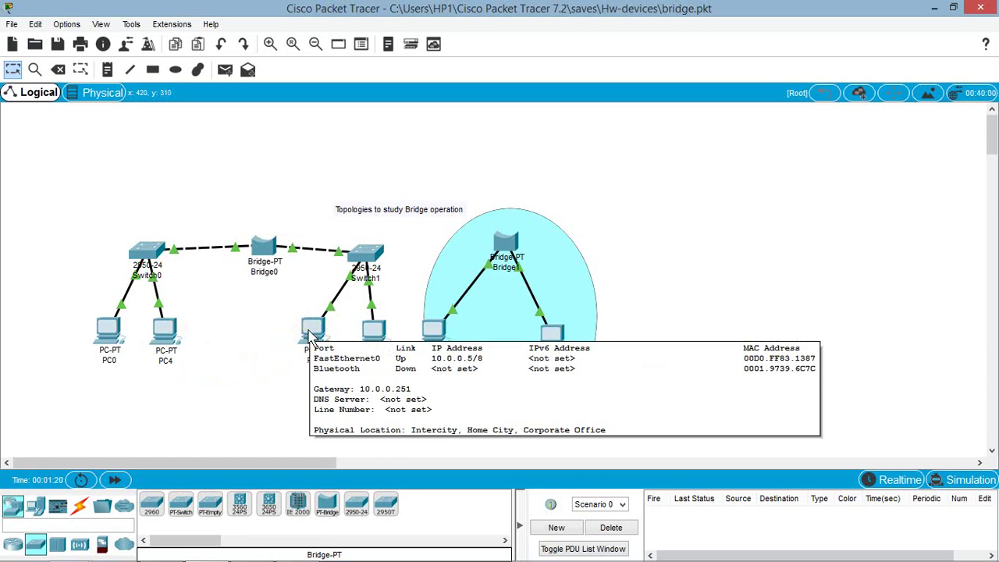
mouse_move(371, 334)
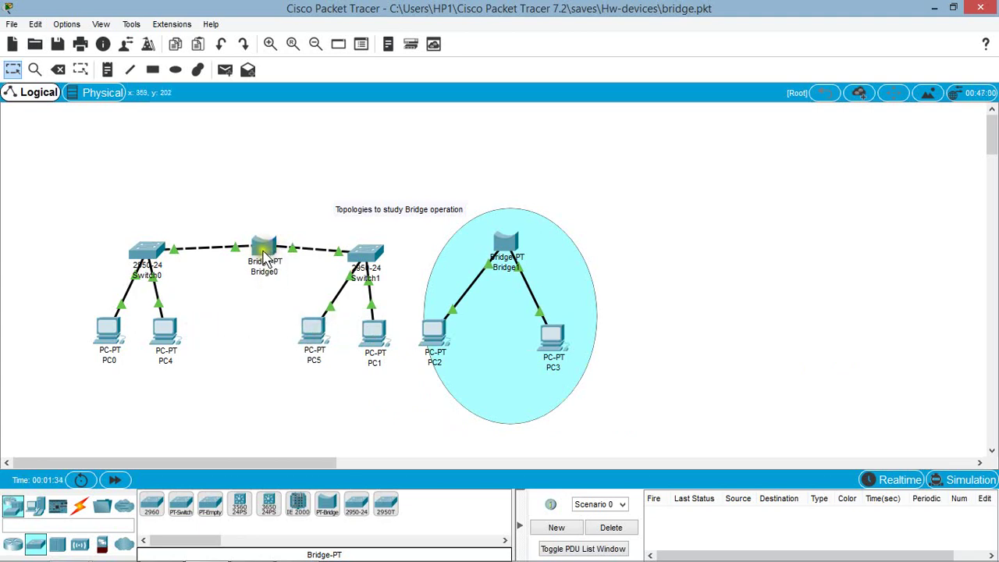
Send a simple PDU from PC0 to PC1 across Bridge0.
left_click(241, 404)
left_click(225, 71)
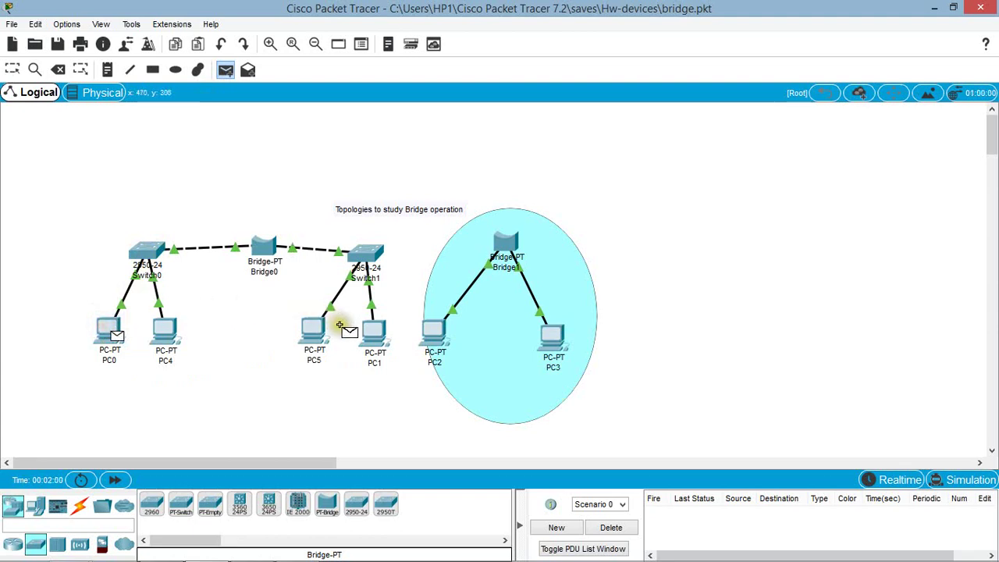
left_click(373, 331)
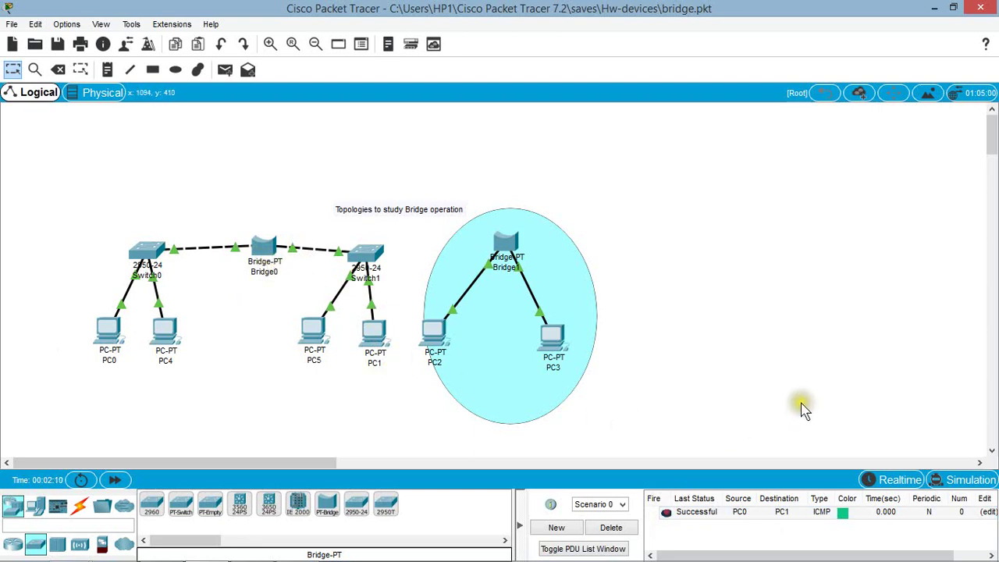
Play the PC0-to-PC1 PDU in Simulation mode until the reply returns to PC0.
left_click(970, 483)
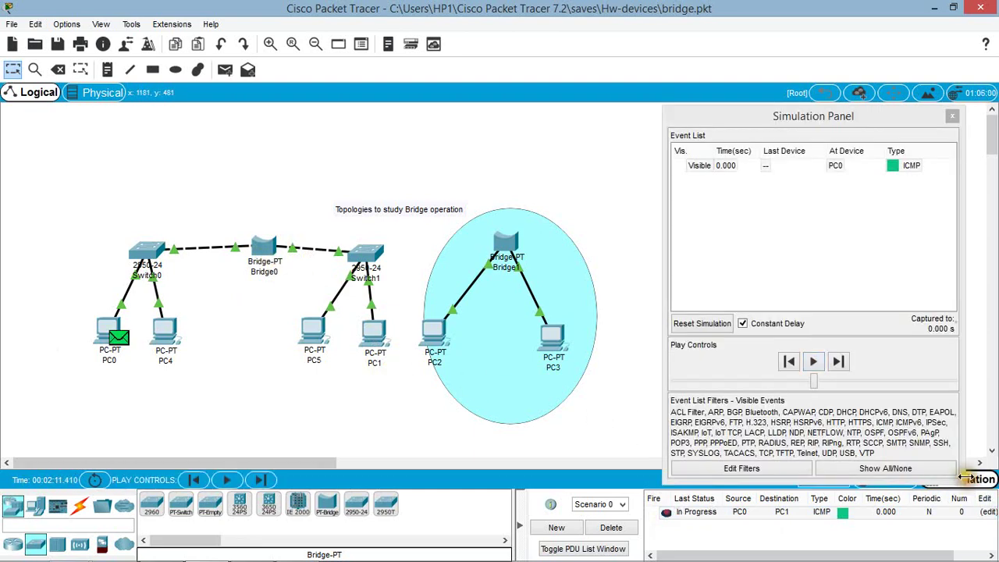
left_click(813, 361)
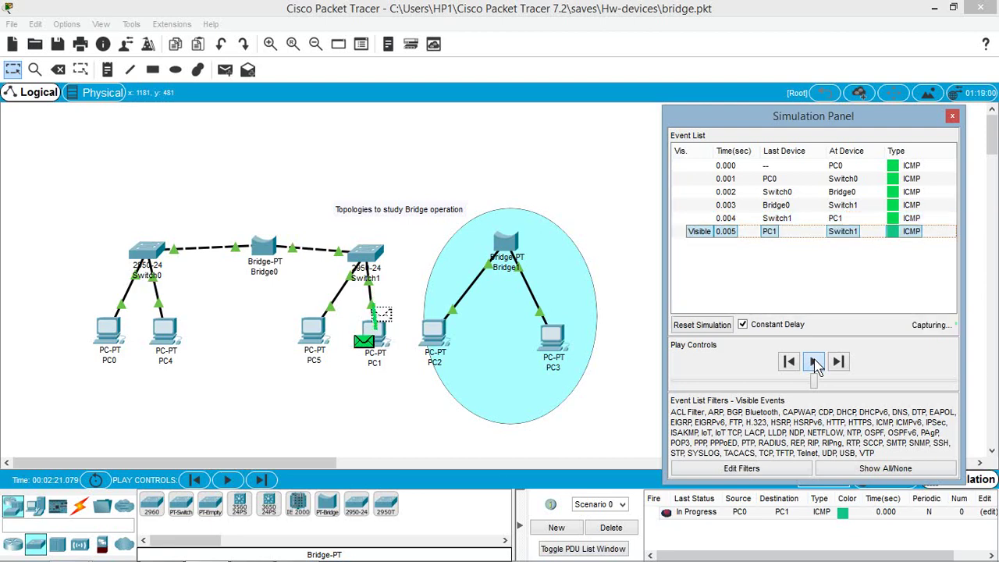
left_click(814, 362)
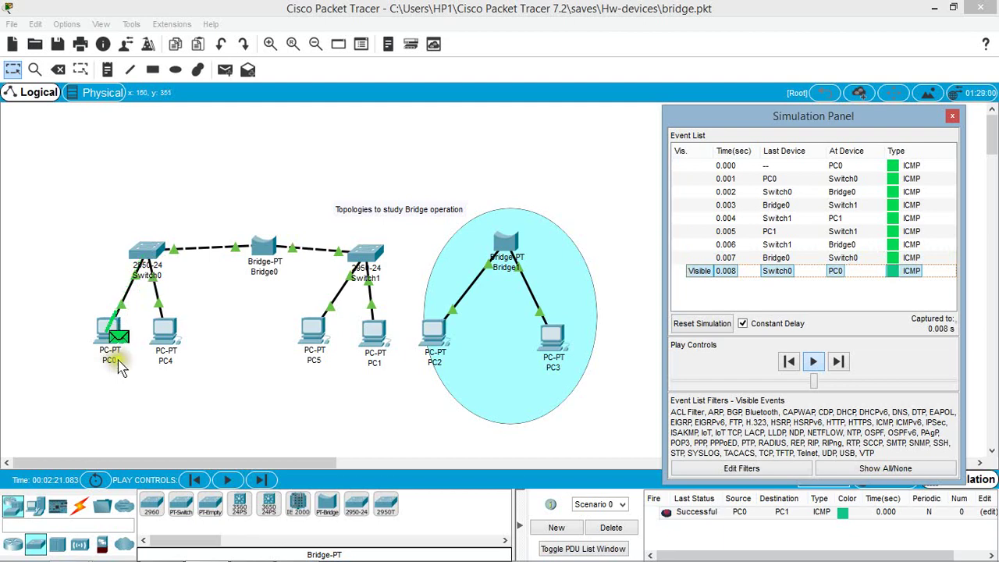
left_click(264, 181)
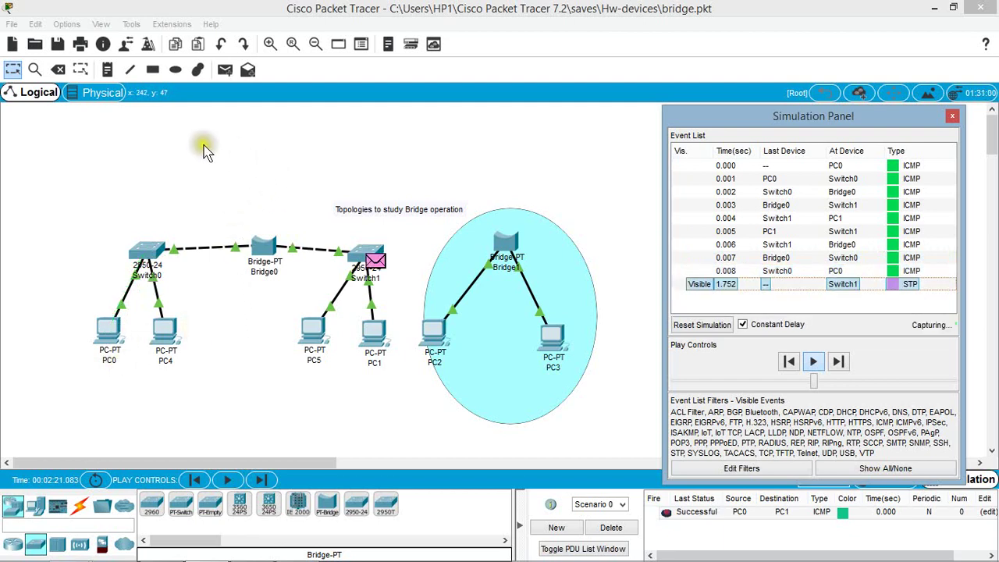
left_click(508, 167)
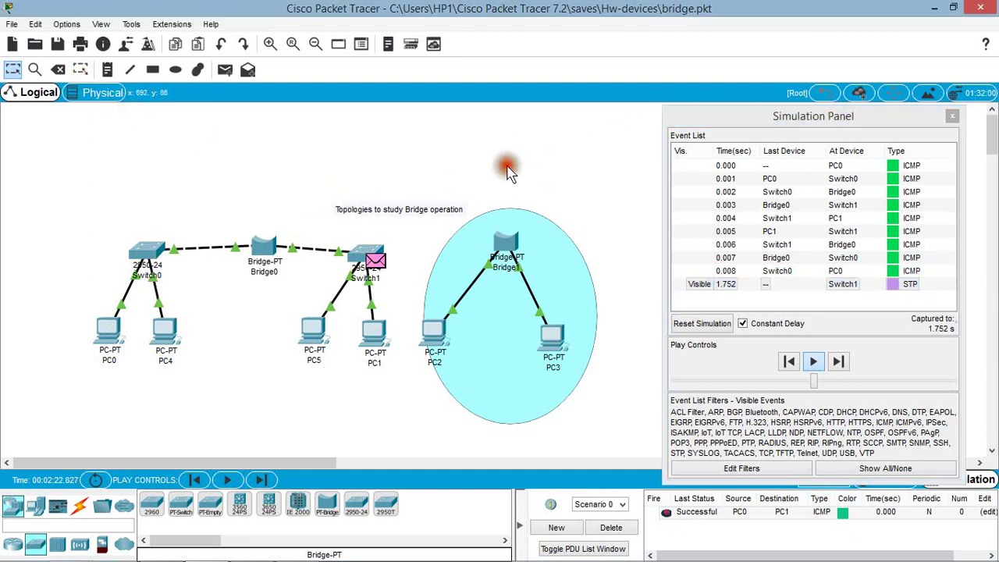
Save the bridge network and open the repeater file.
left_click(12, 25)
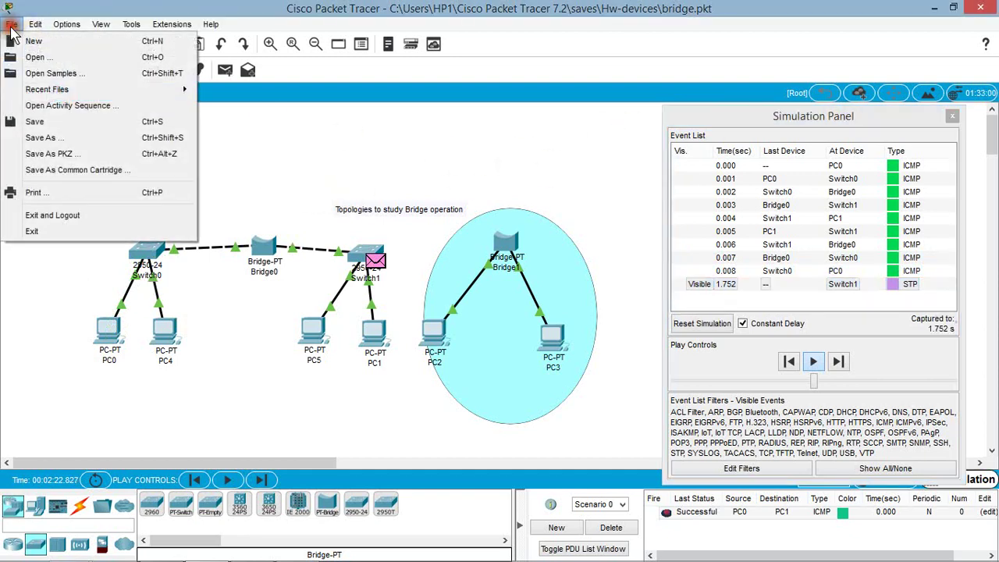
left_click(51, 57)
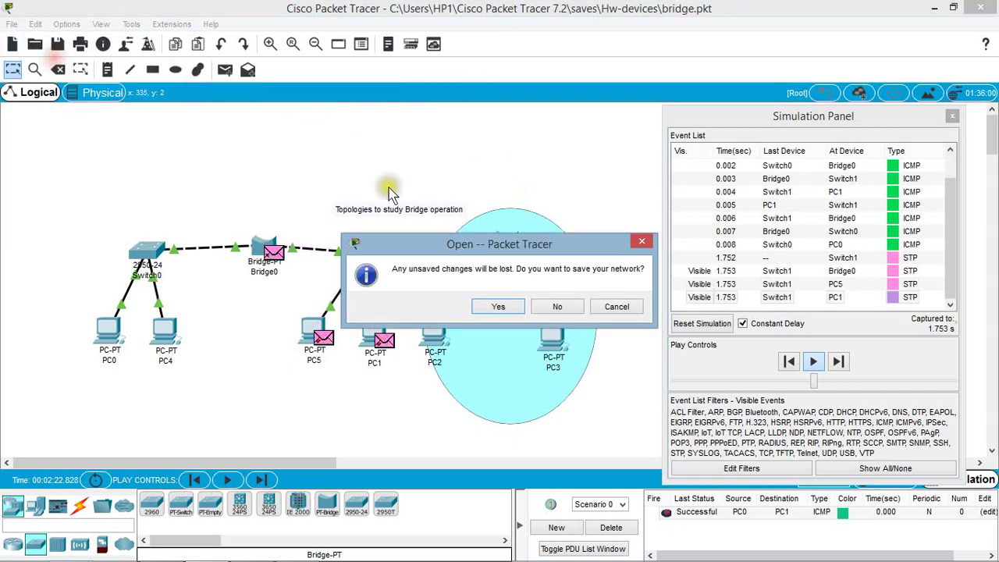
left_click(496, 306)
double_click(170, 151)
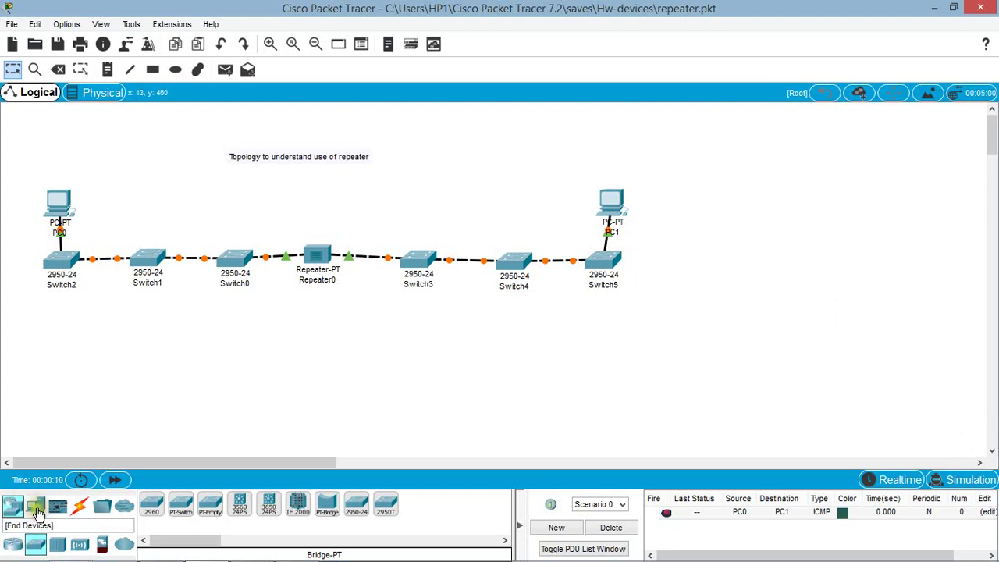
Place a PT-Repeater from the hubs category in the empty workspace area beyond PC1.
left_click(11, 506)
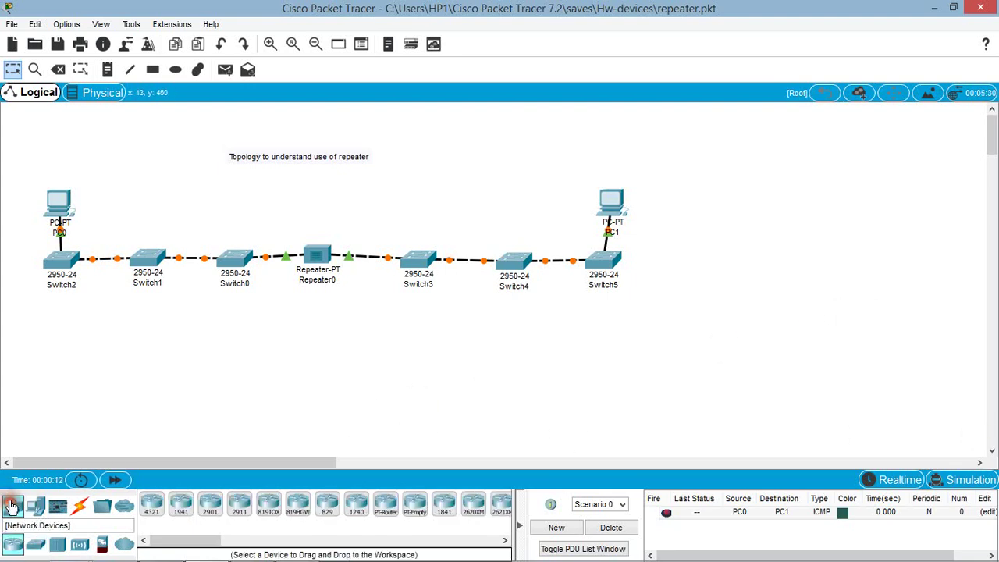
left_click(36, 545)
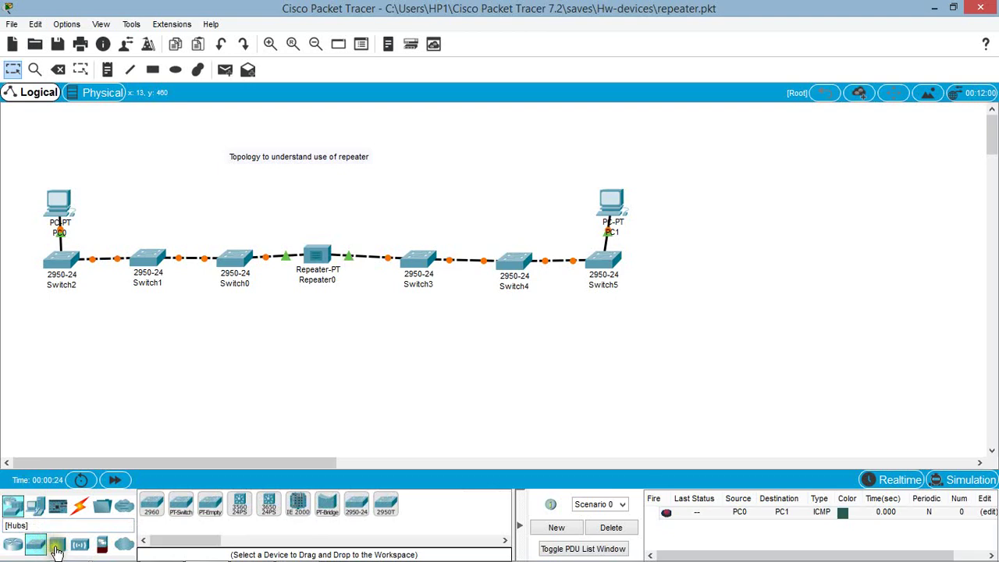
left_click(56, 546)
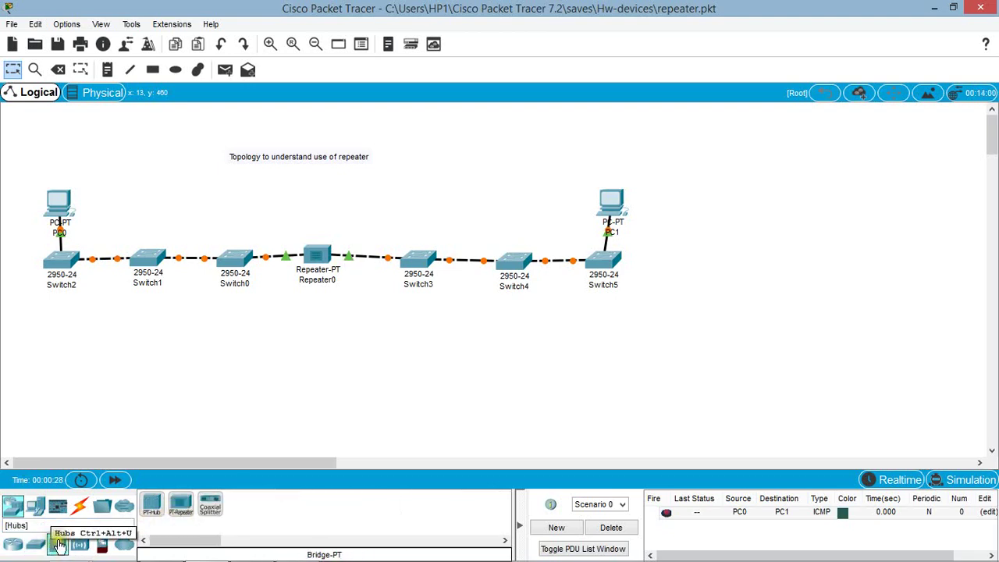
left_click_drag(180, 505, 812, 242)
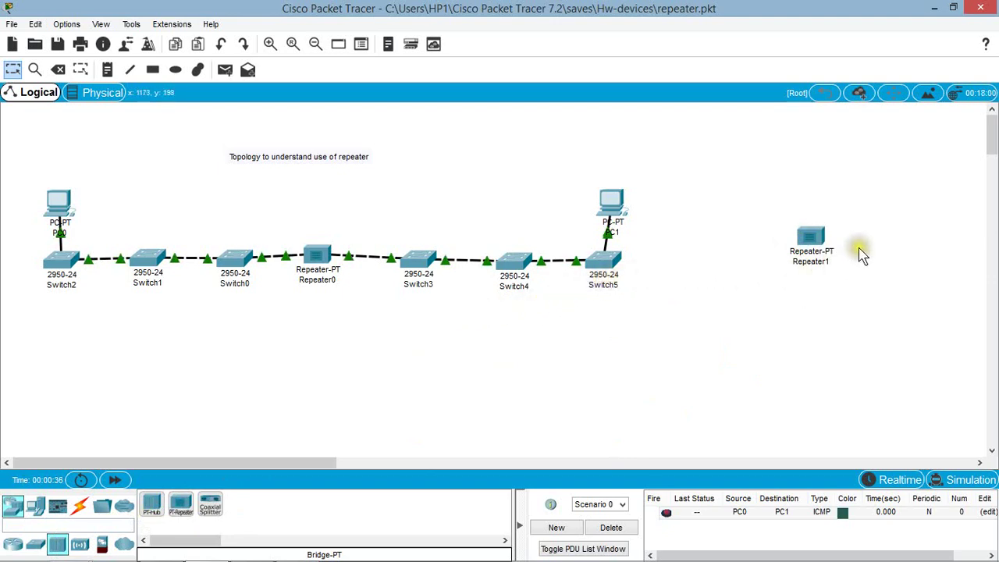
Delete the unconnected Repeater1 and return to the selection tool.
left_click(59, 71)
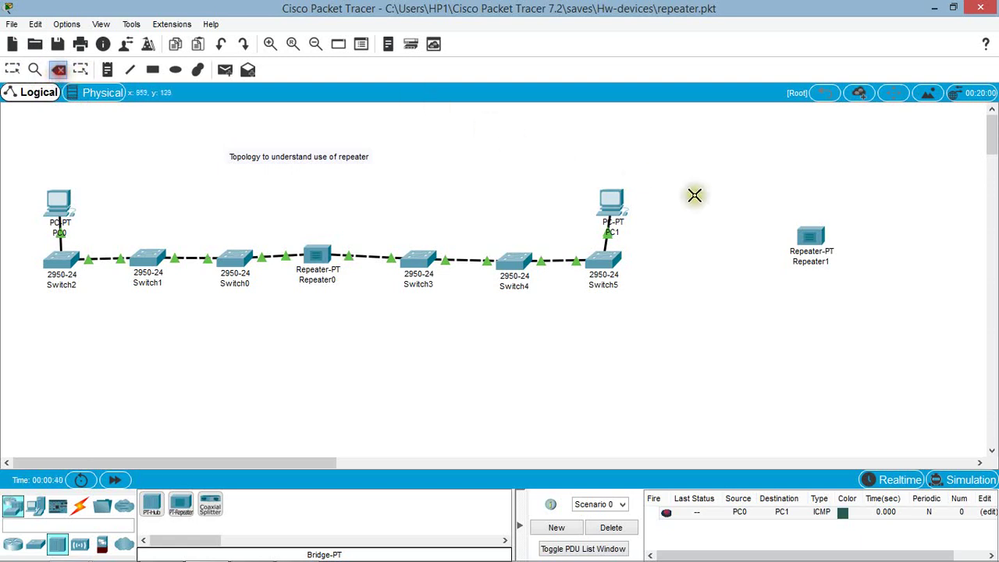
left_click(822, 232)
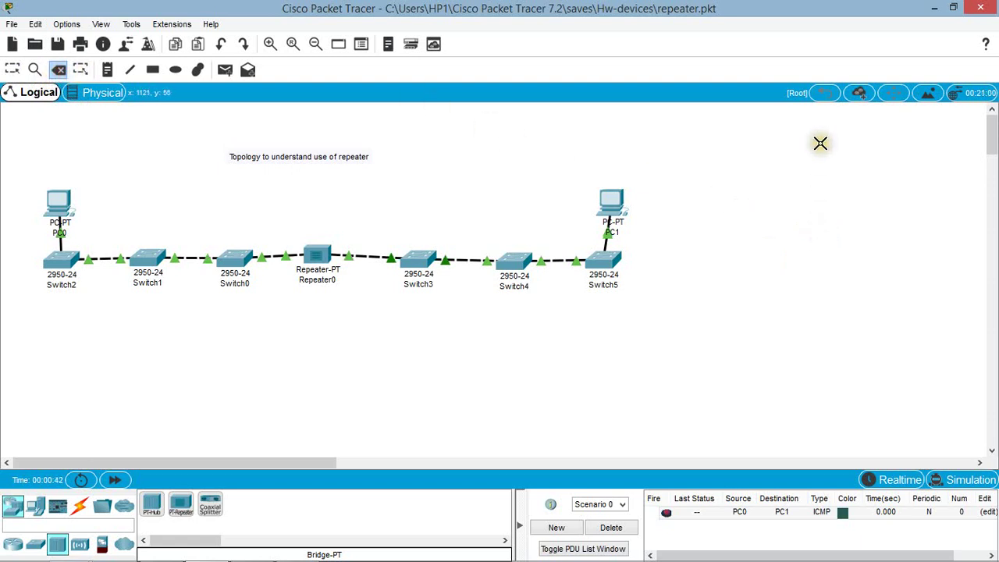
left_click(13, 70)
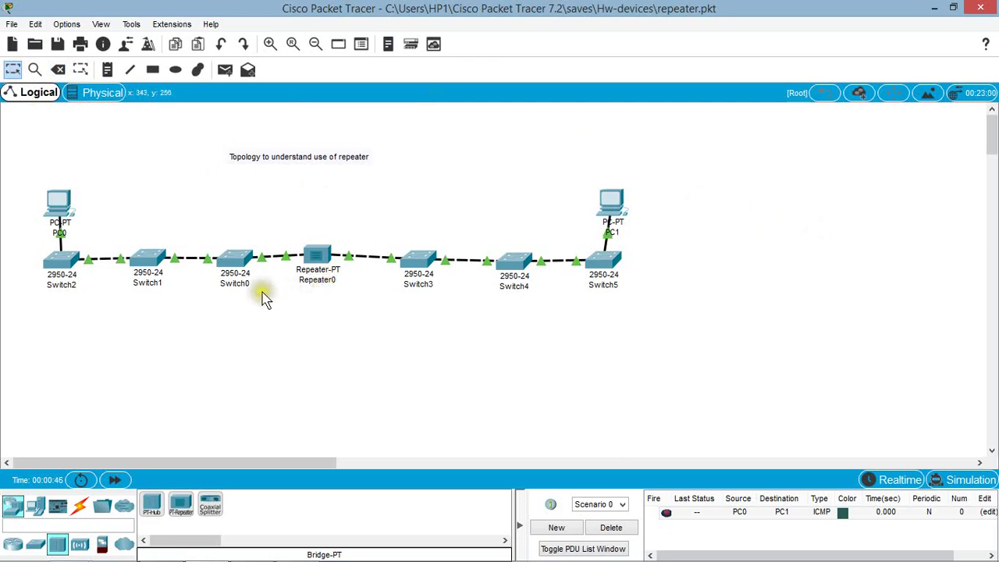
left_click(664, 207)
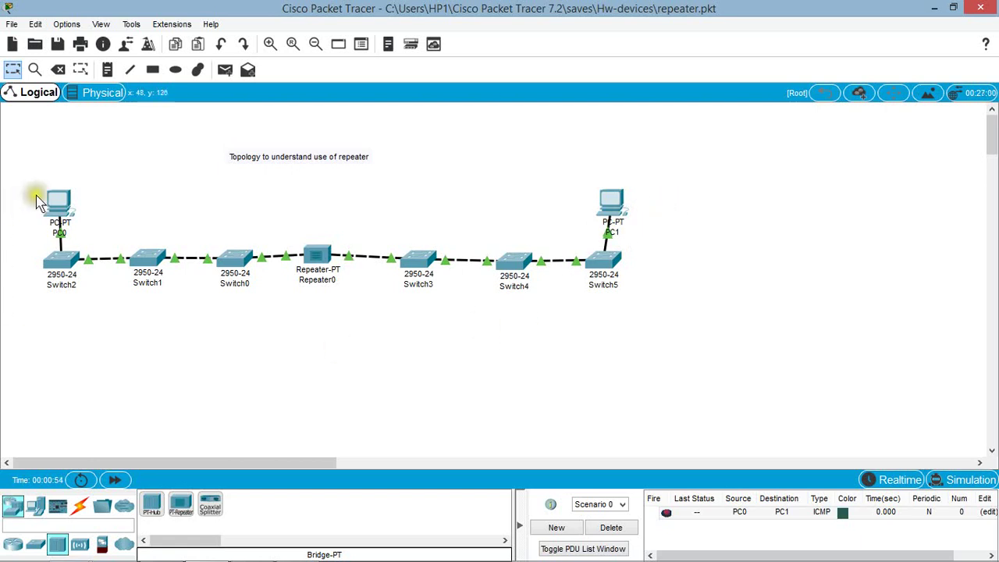
left_click(630, 218)
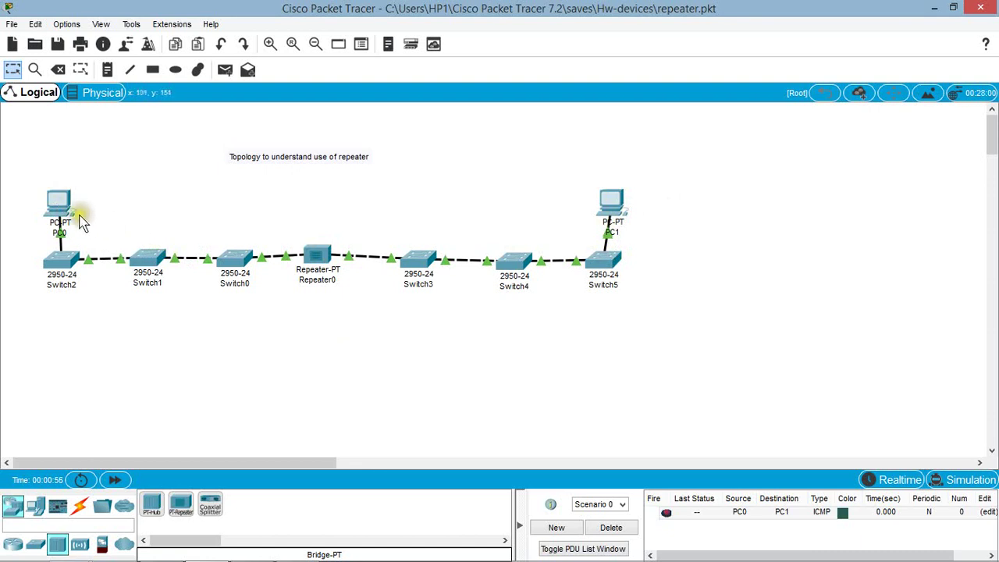
Inspect the IP address and gateway details of PC0 and PC1 in the repeater topology.
mouse_move(67, 209)
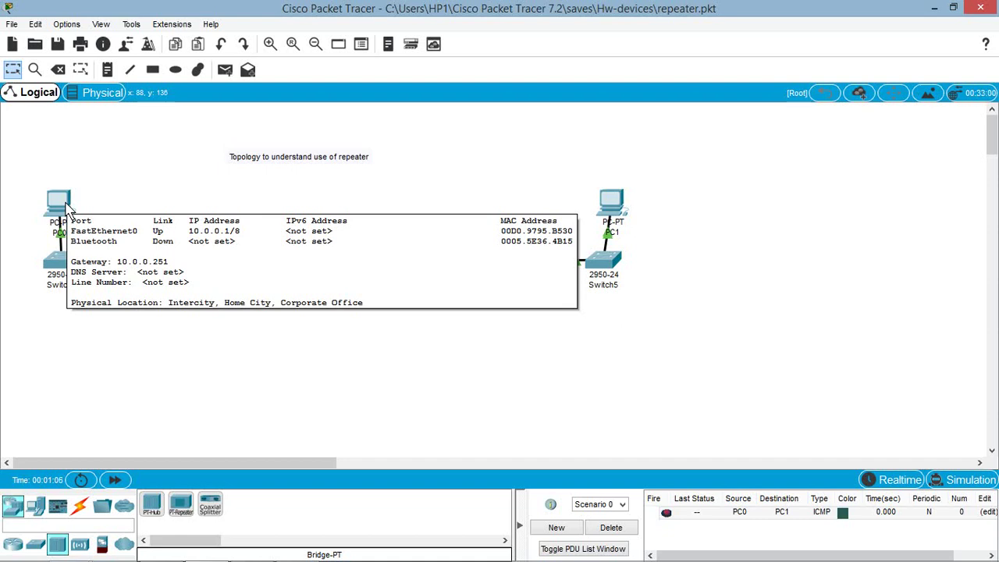
left_click(751, 212)
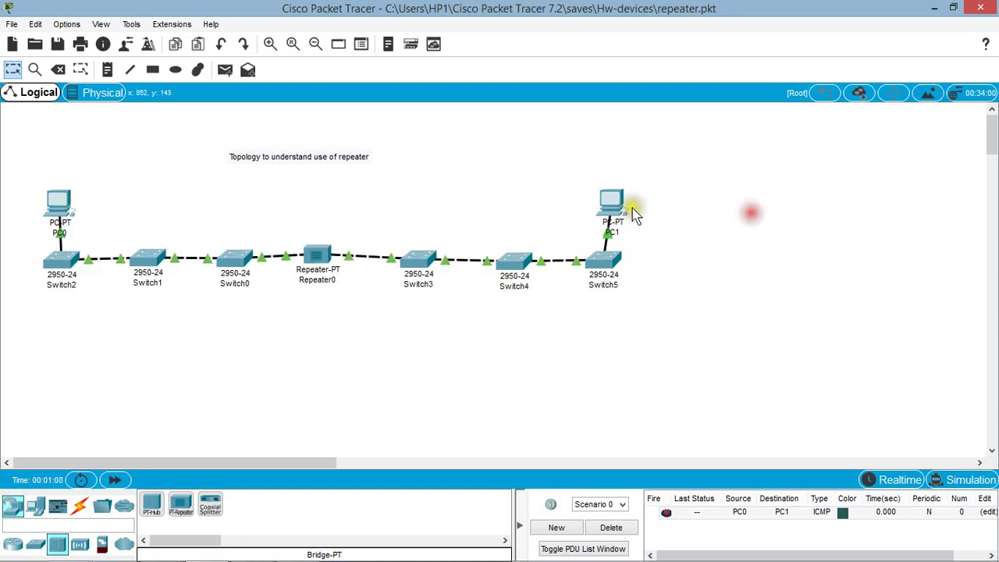
mouse_move(612, 208)
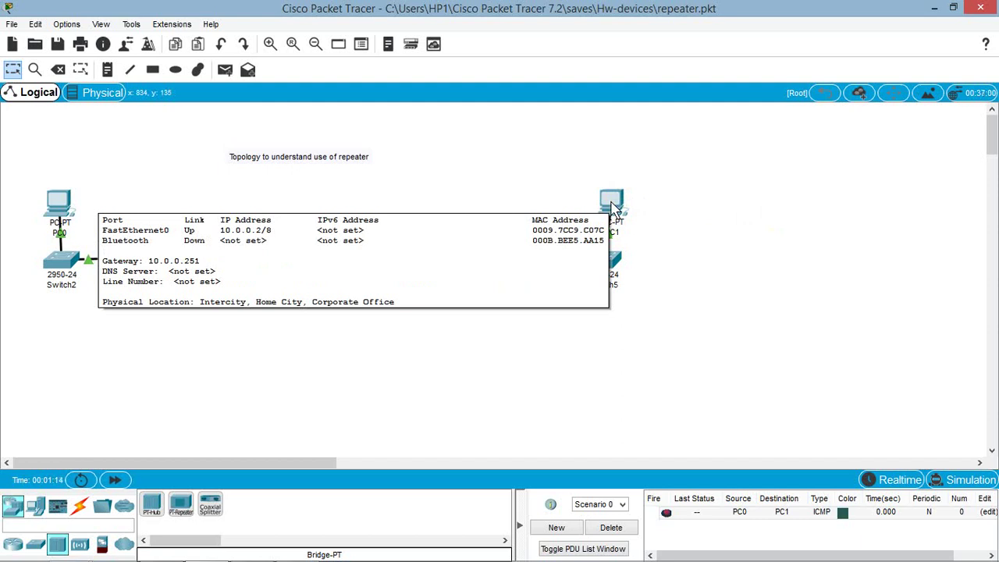
left_click(776, 225)
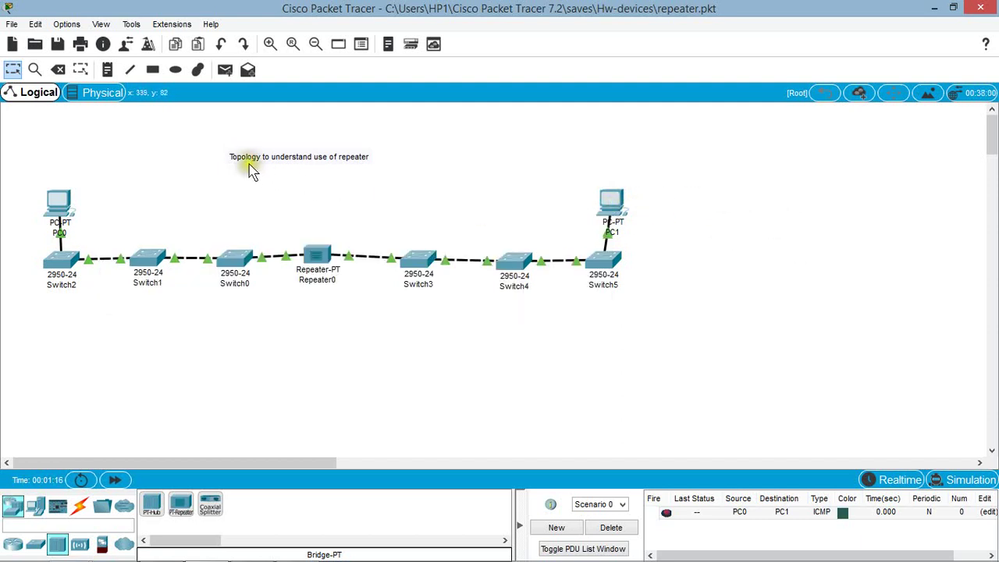
Add a simple PDU from PC0 to PC1 across the repeater.
left_click(224, 70)
left_click(60, 204)
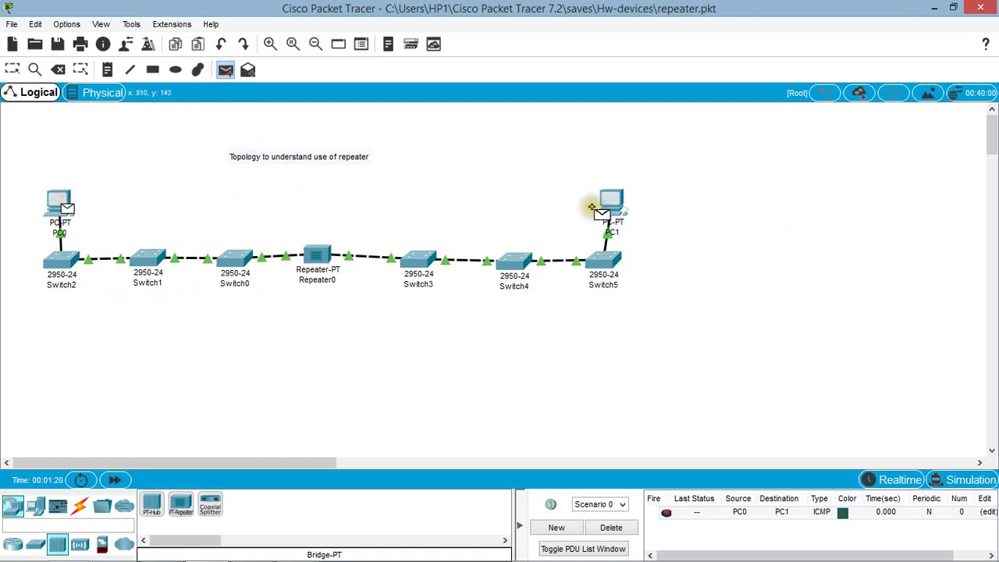
left_click(608, 199)
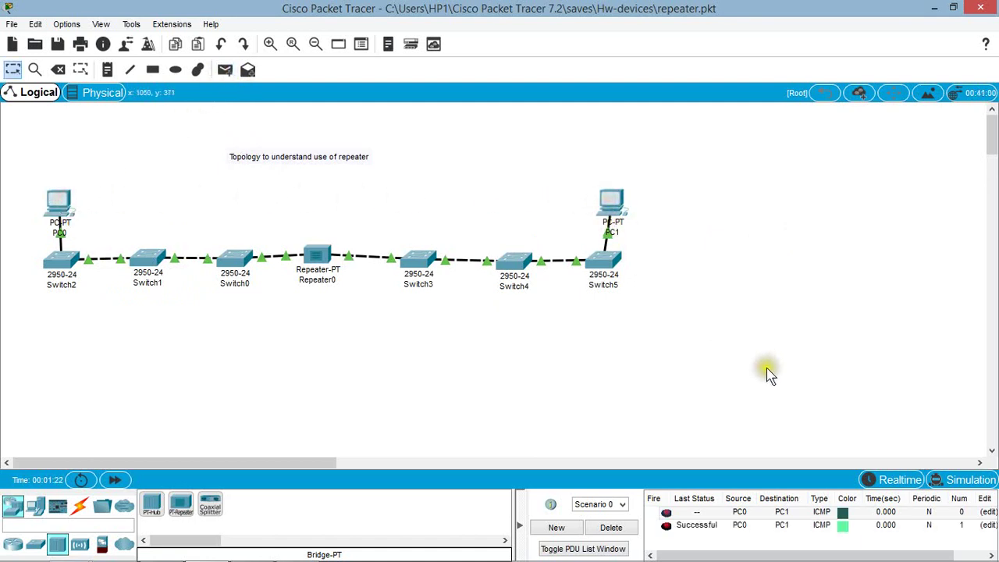
Play both PC0-to-PC1 PDUs in Simulation mode until their replies return to PC0.
left_click(934, 482)
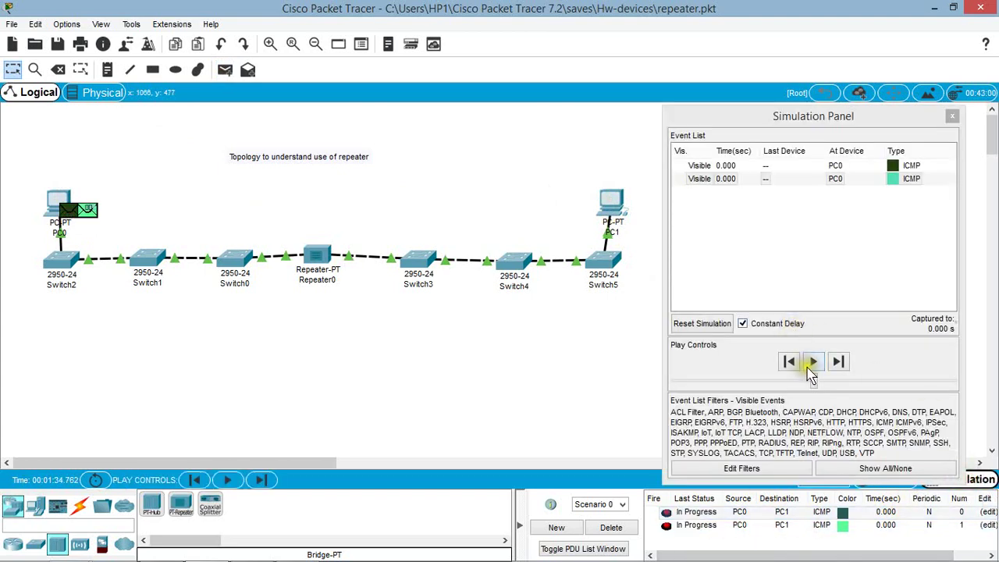
left_click(811, 362)
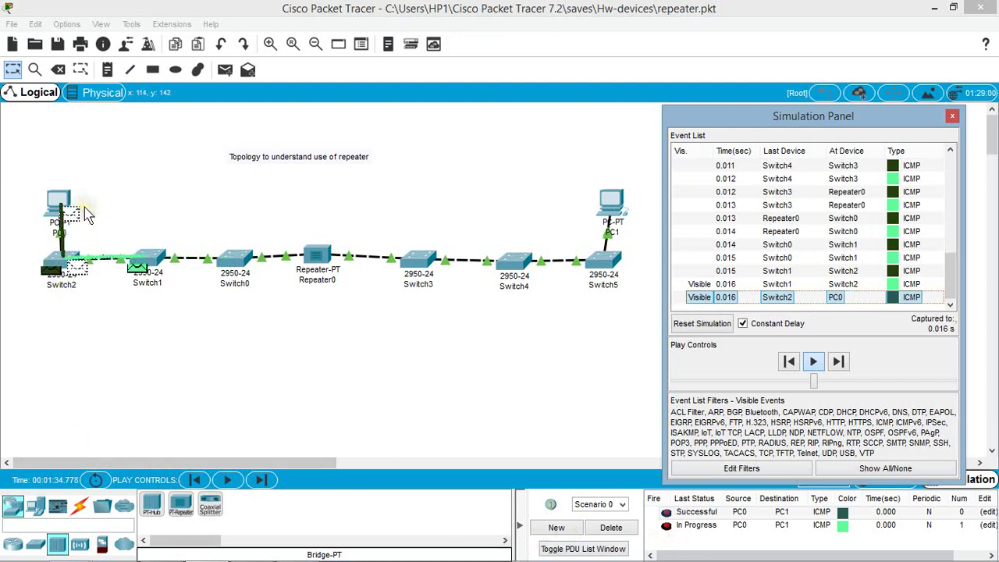
left_click(90, 204)
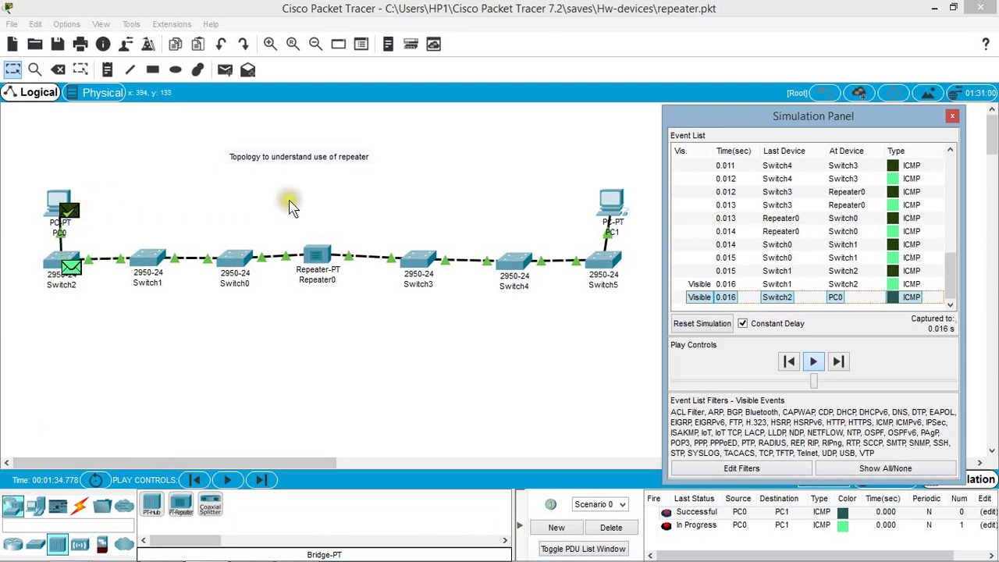
left_click(445, 178)
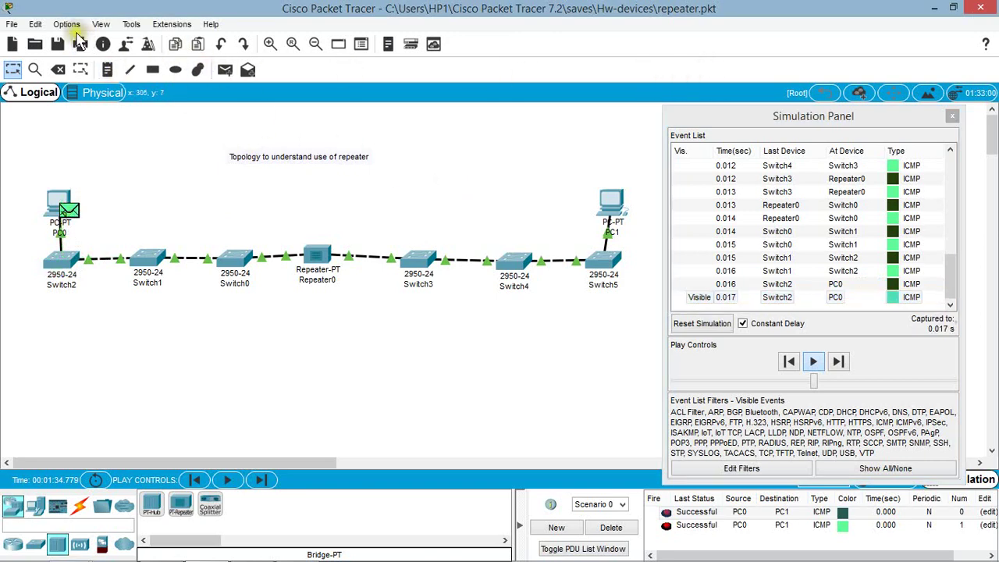
Save the repeater network and open the router file from the Hw-devices folder.
left_click(10, 25)
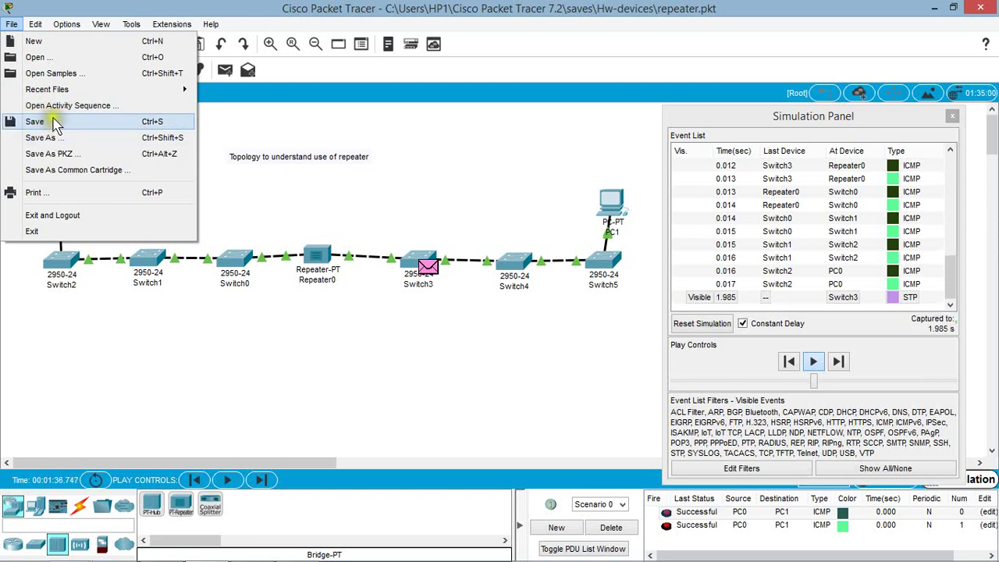
left_click(67, 57)
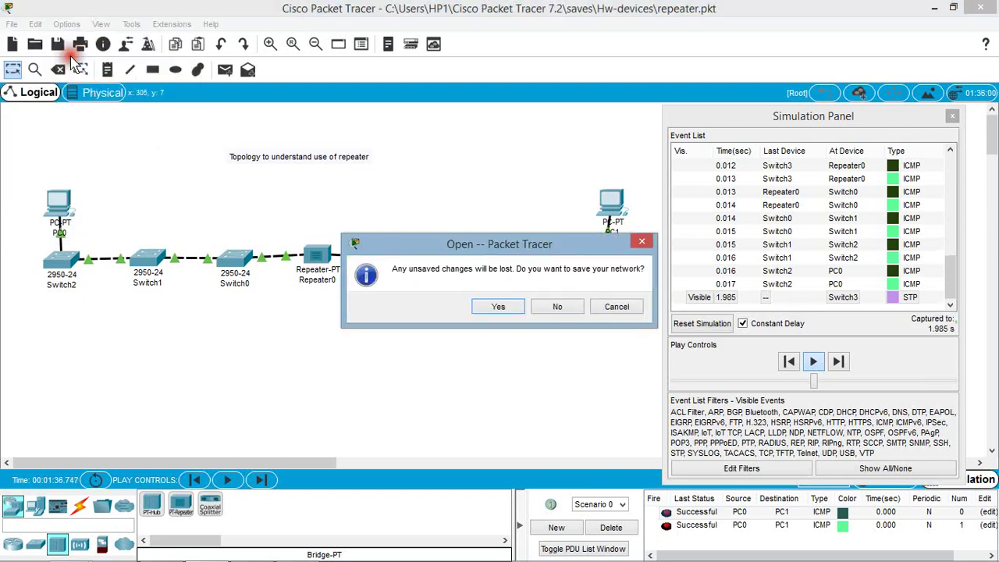
left_click(496, 306)
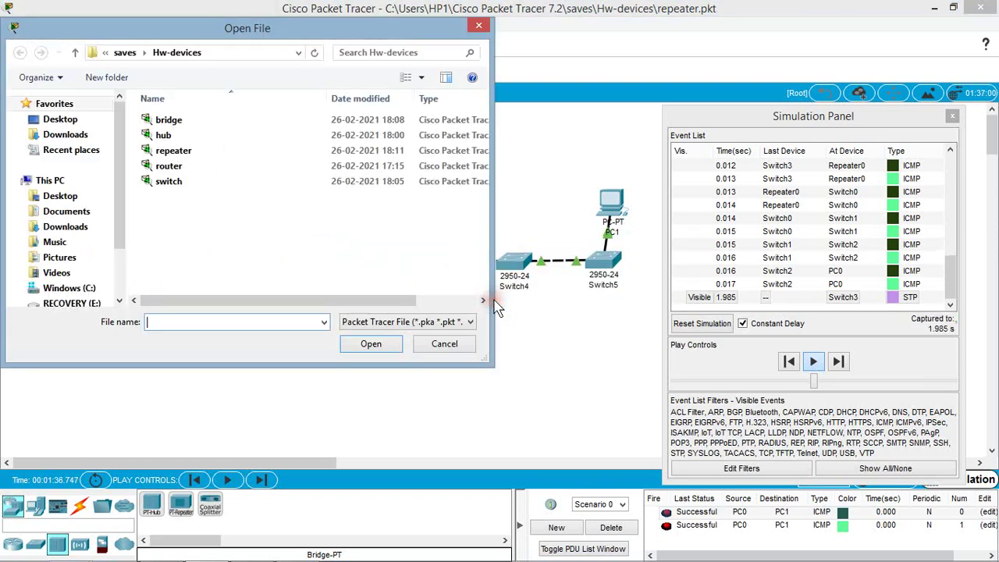
left_click(174, 171)
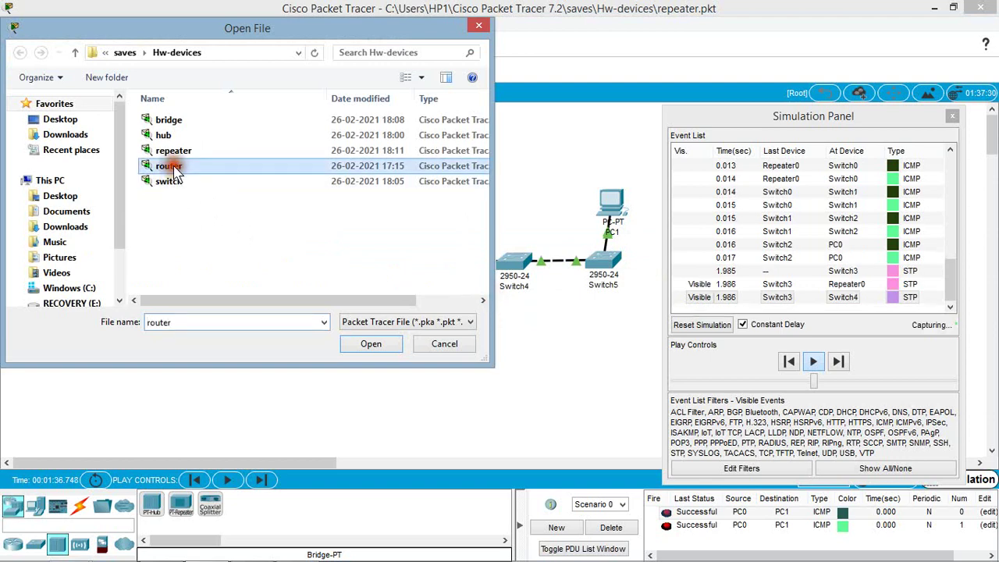
left_click(375, 343)
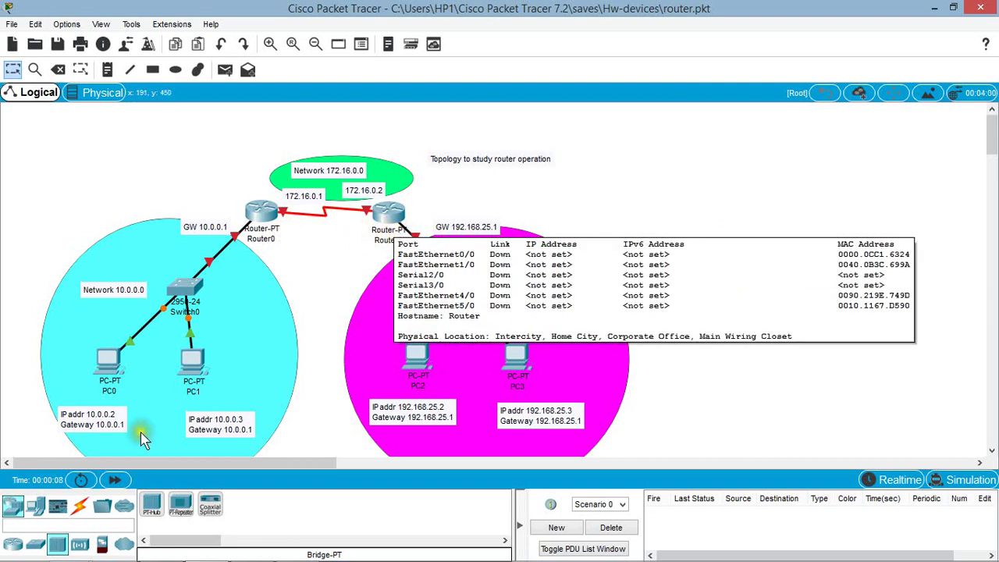
Place a PT-Router in the empty workspace area beyond the 192.168.25.0 network and display the available connection types.
left_click(12, 546)
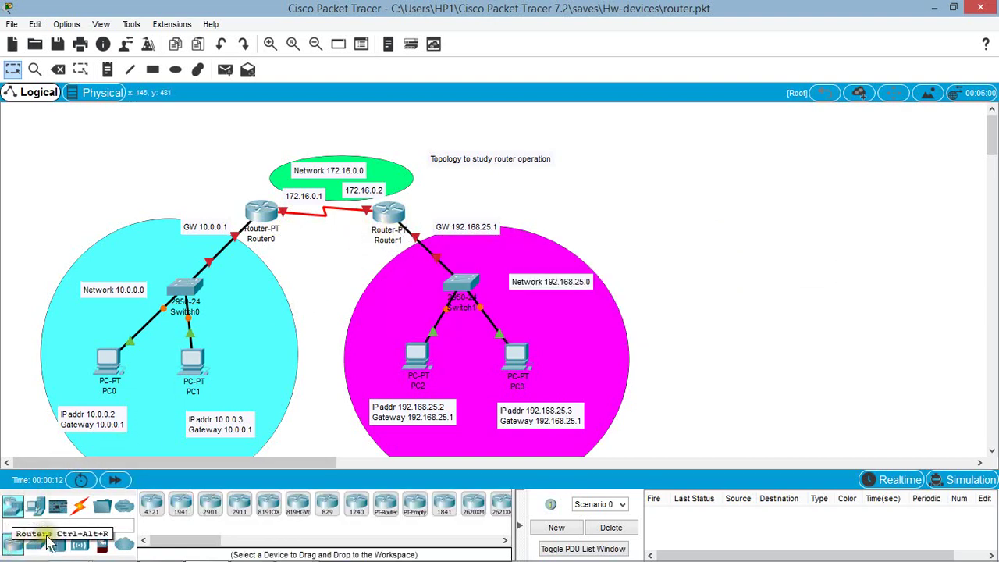
left_click_drag(386, 504, 834, 176)
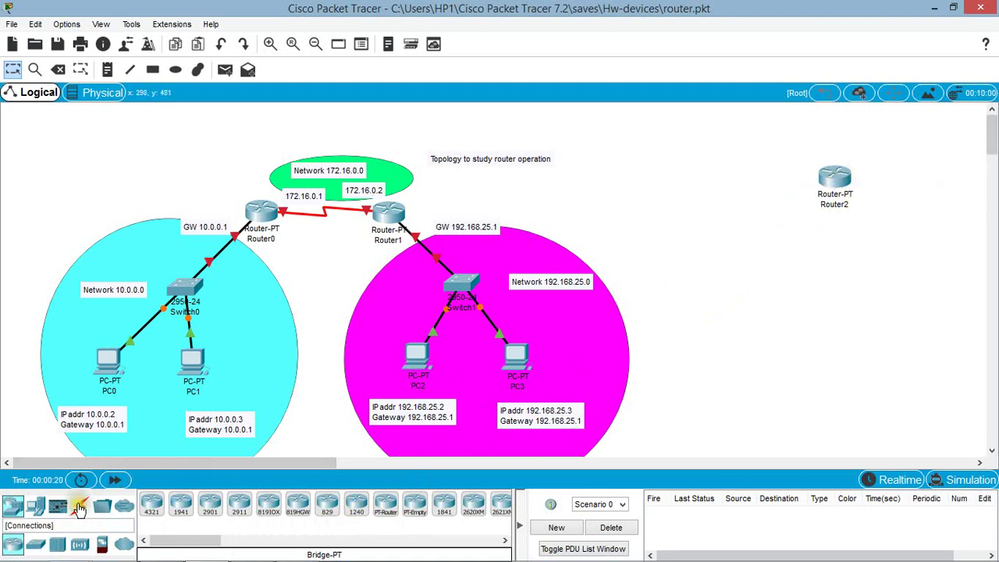
left_click(80, 507)
left_click(153, 504)
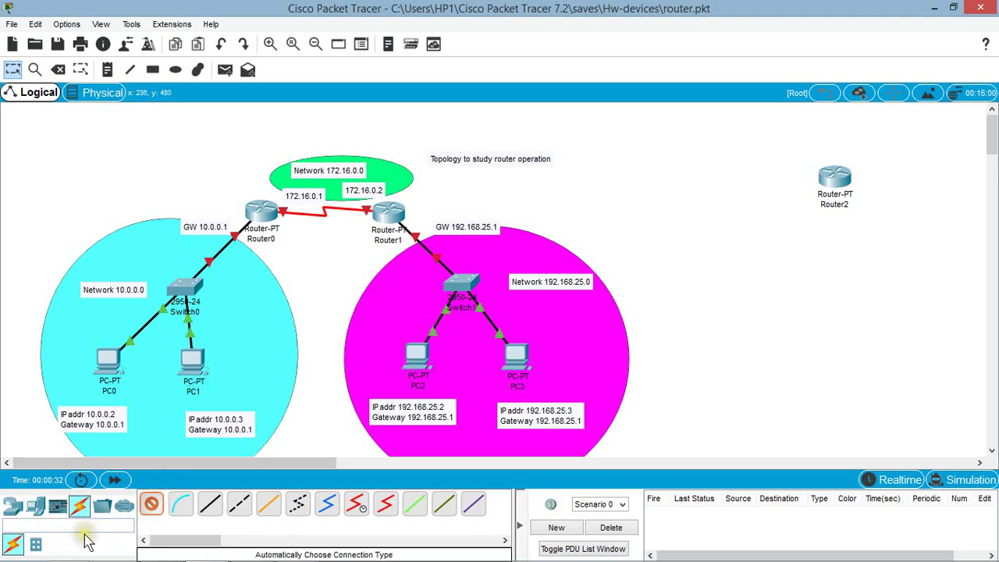
Delete the unconnected Router2 and return to the selection tool.
left_click(60, 71)
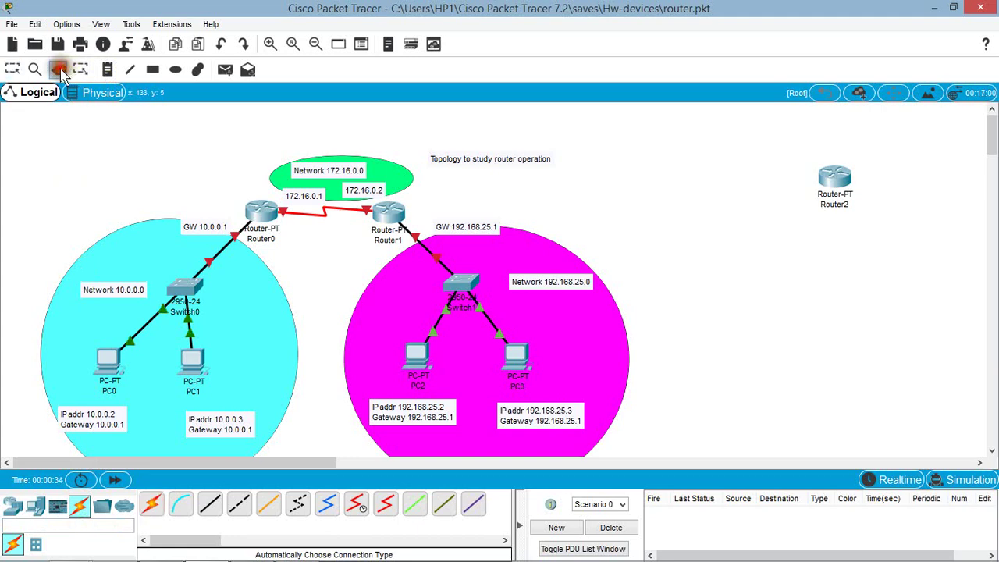
left_click(834, 178)
left_click(12, 69)
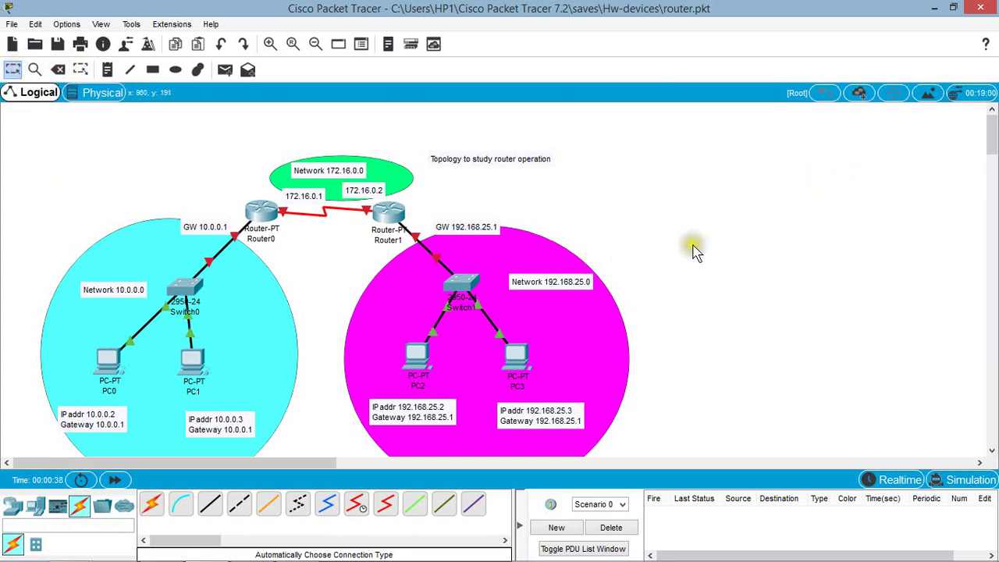
left_click(765, 235)
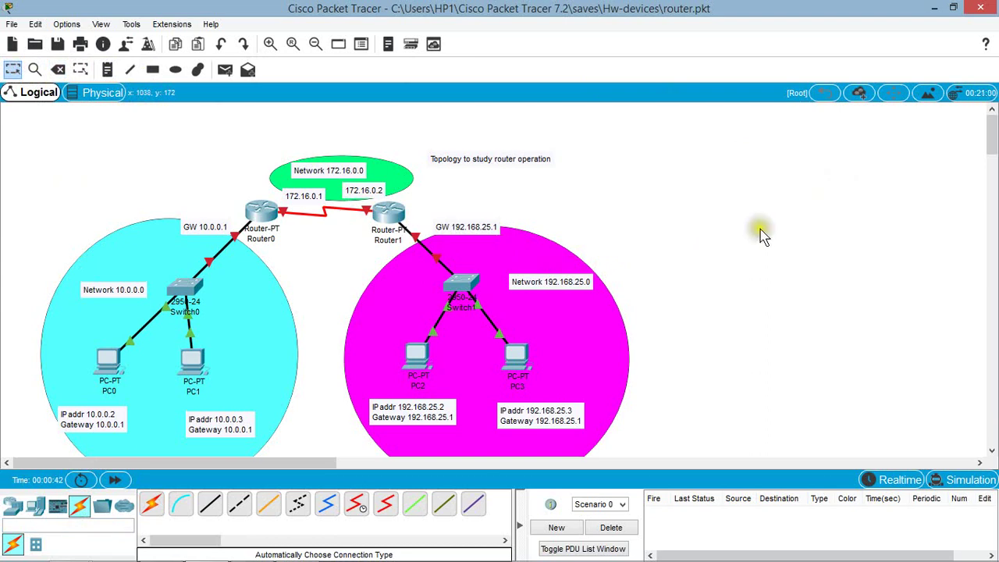
left_click(751, 233)
left_click(729, 227)
left_click(778, 222)
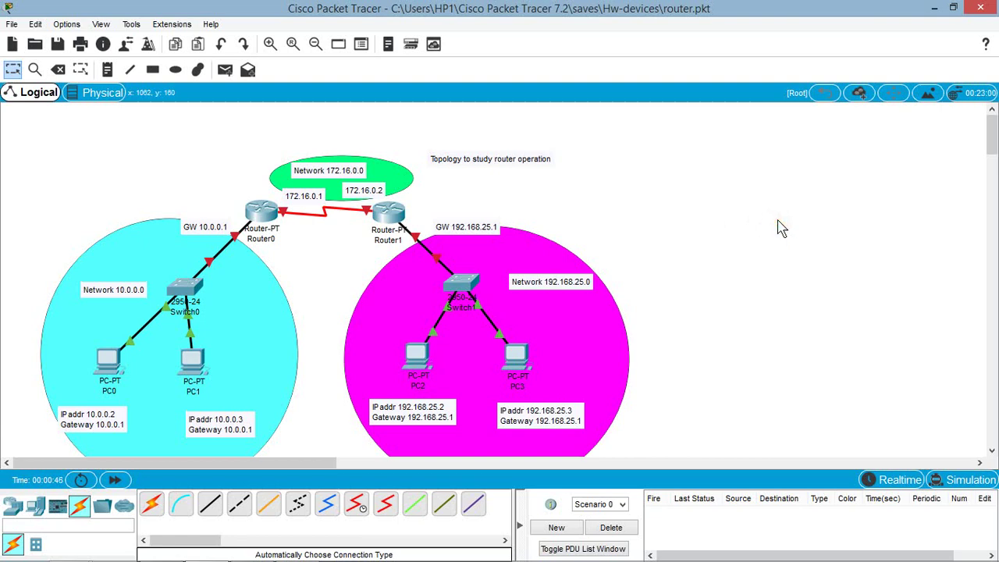
left_click(781, 223)
Examine the port details of Router0 and Router1 and the interfaces used by the serial link between them.
left_click(275, 223)
mouse_move(268, 225)
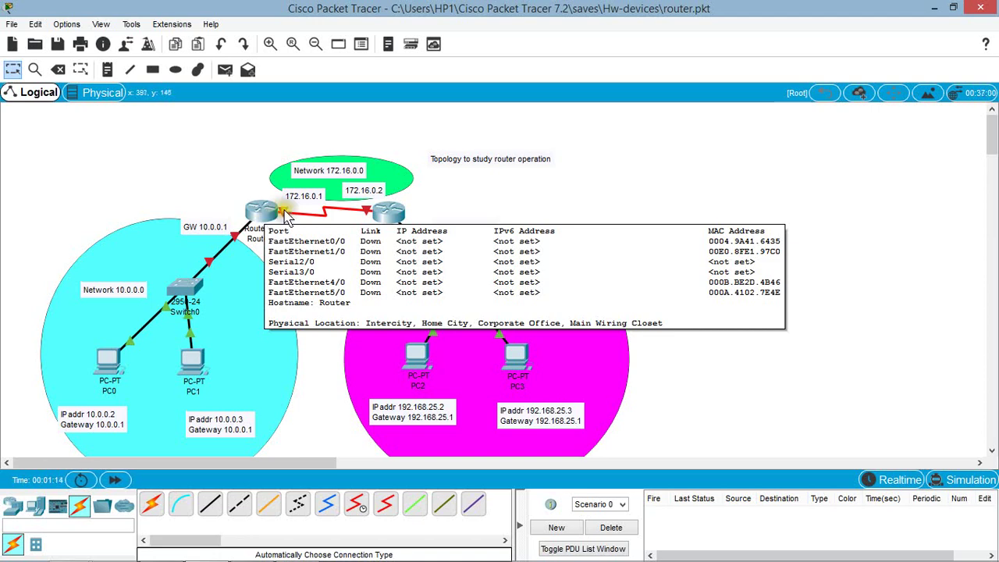
left_click(640, 181)
mouse_move(394, 221)
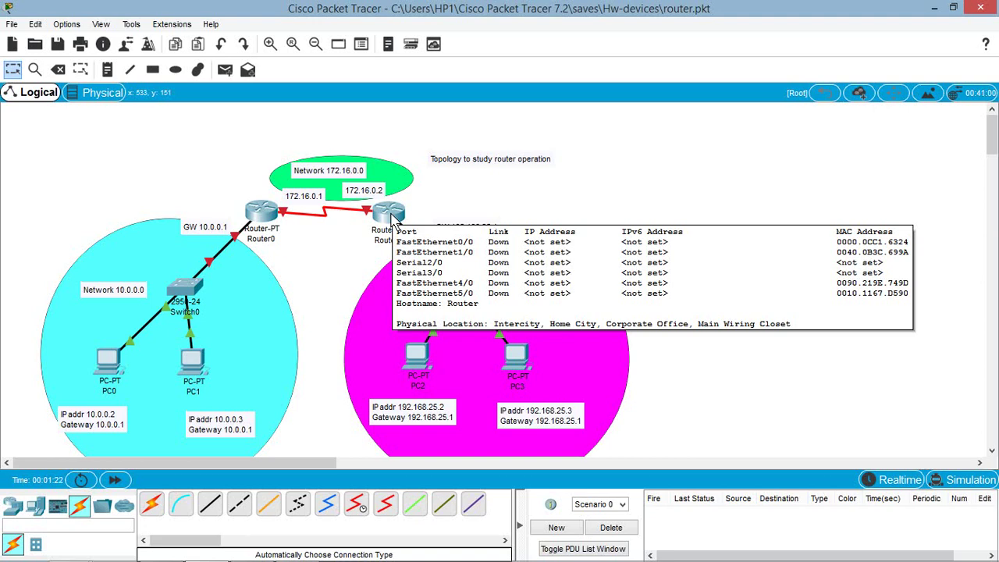
left_click(388, 217)
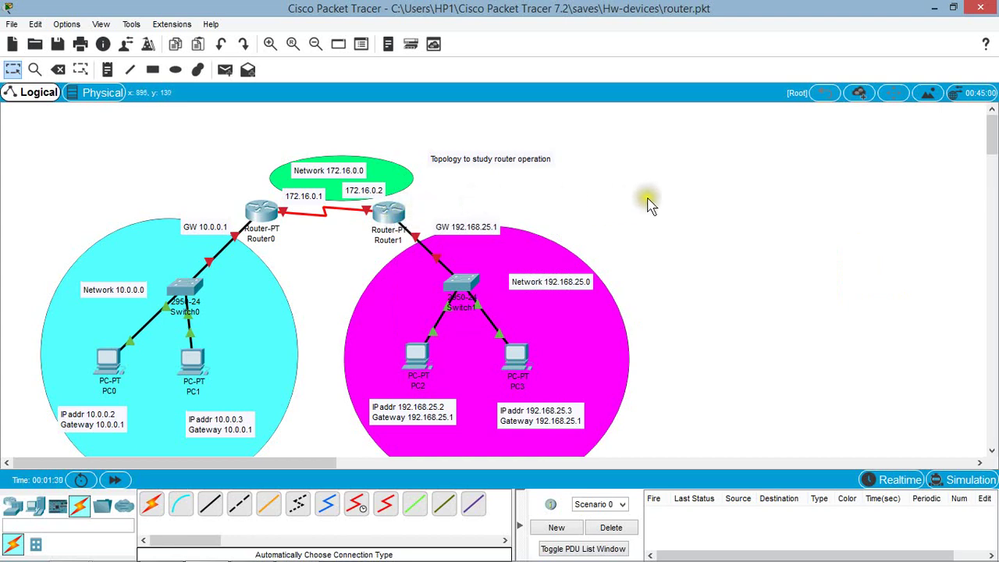
left_click(749, 206)
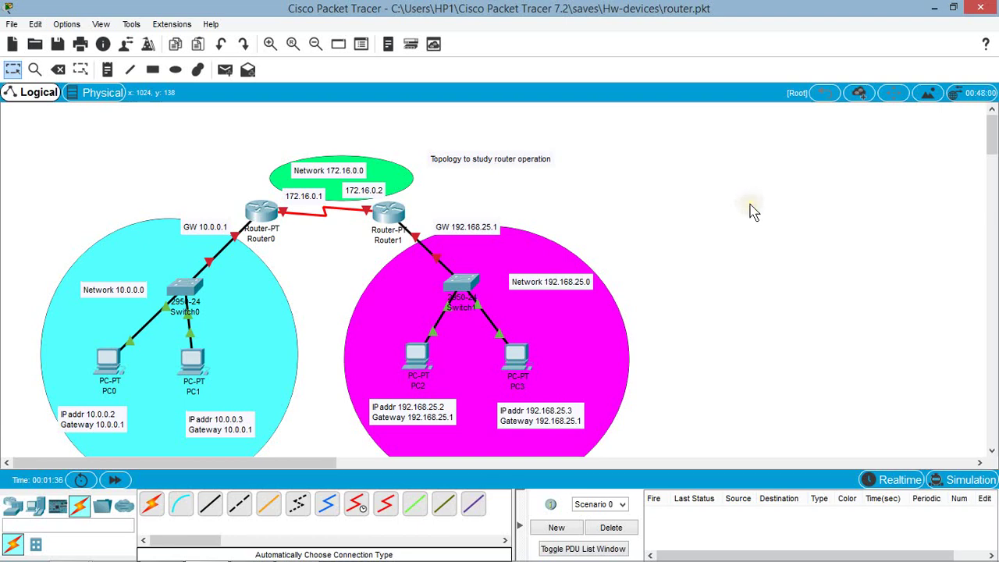
left_click(759, 216)
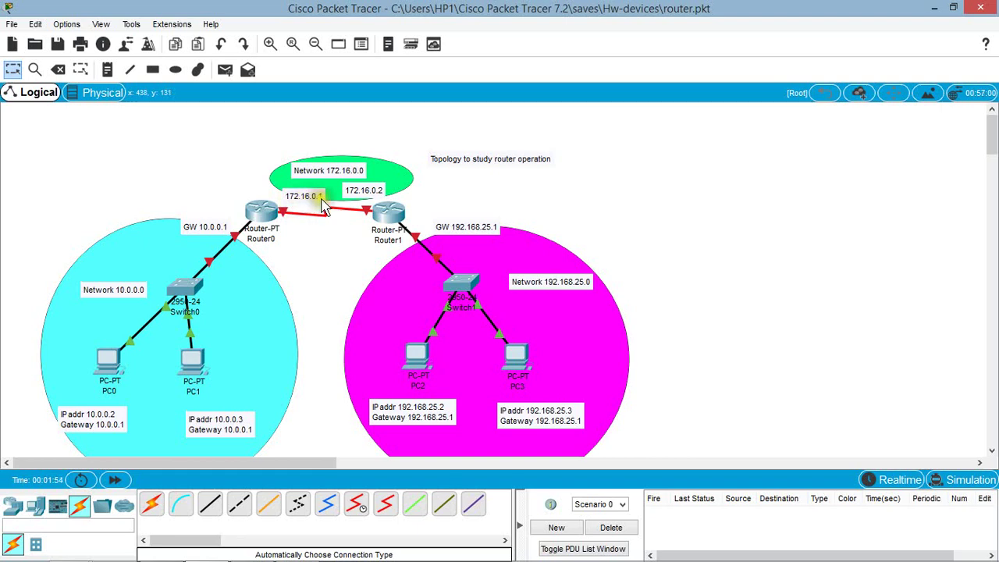
mouse_move(371, 218)
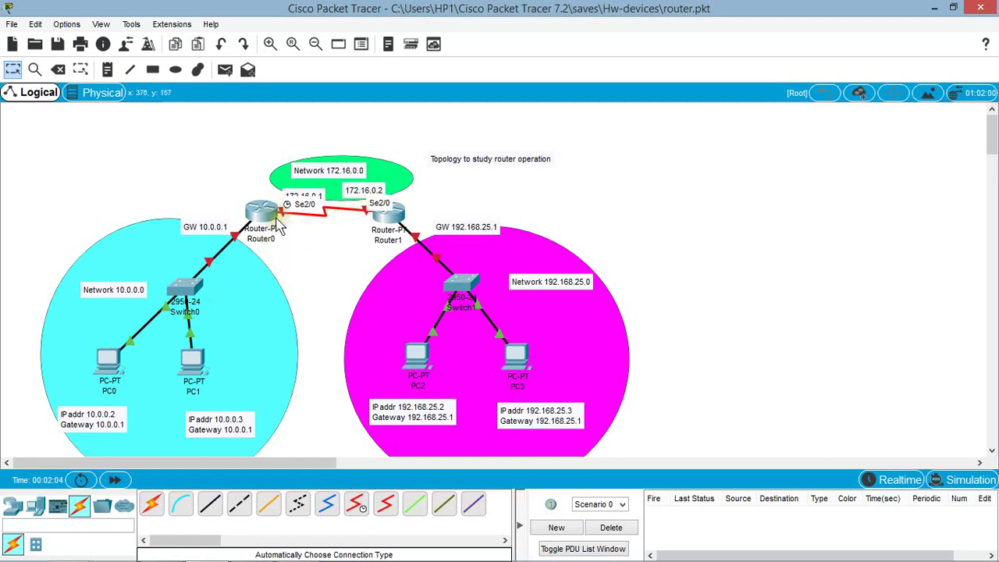
mouse_move(278, 226)
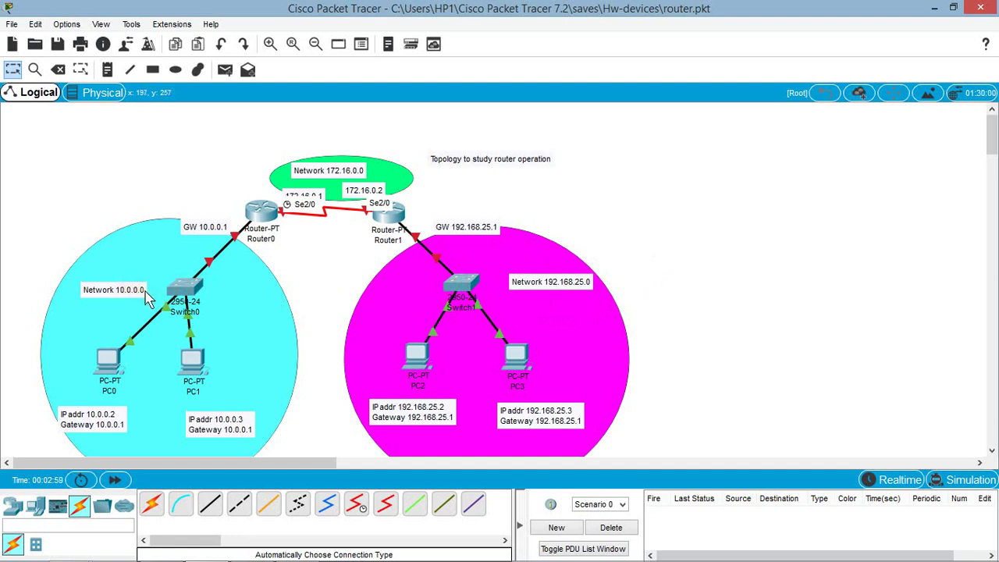
left_click(237, 231)
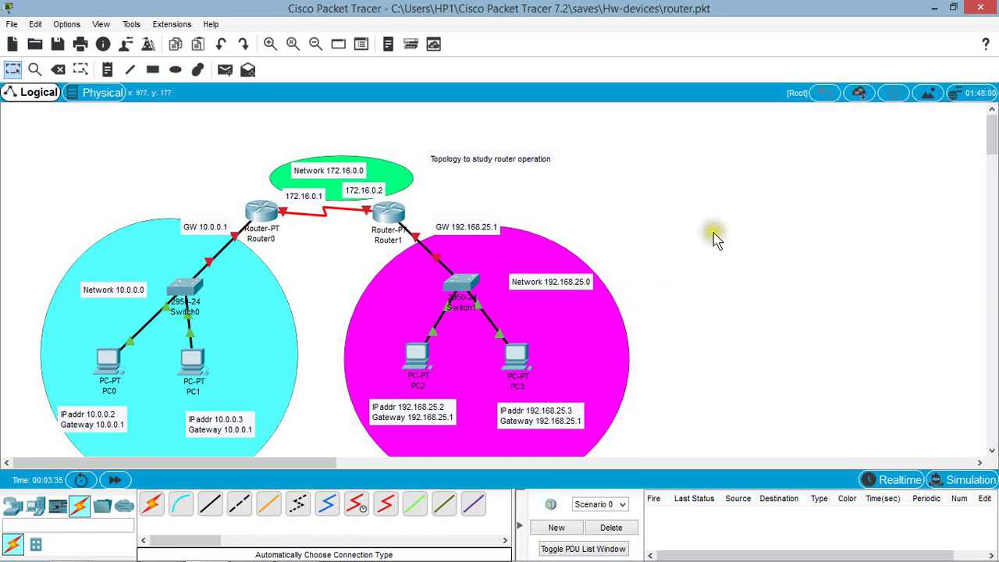
Assign PC0 the static IP address 10.0.0.2 with subnet mask 255.0.0.0.
left_click(107, 359)
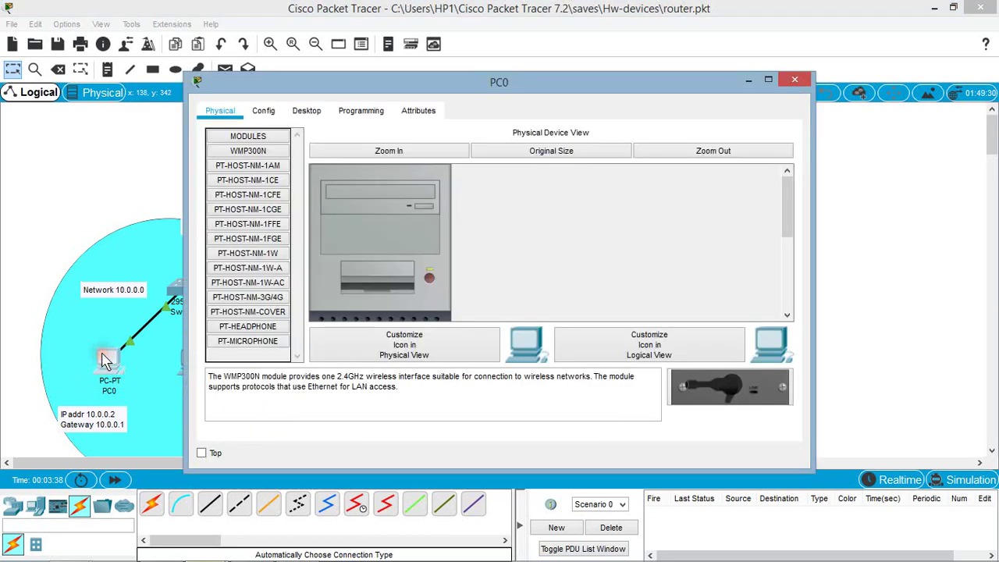
left_click(316, 116)
left_click_drag(372, 82, 621, 83)
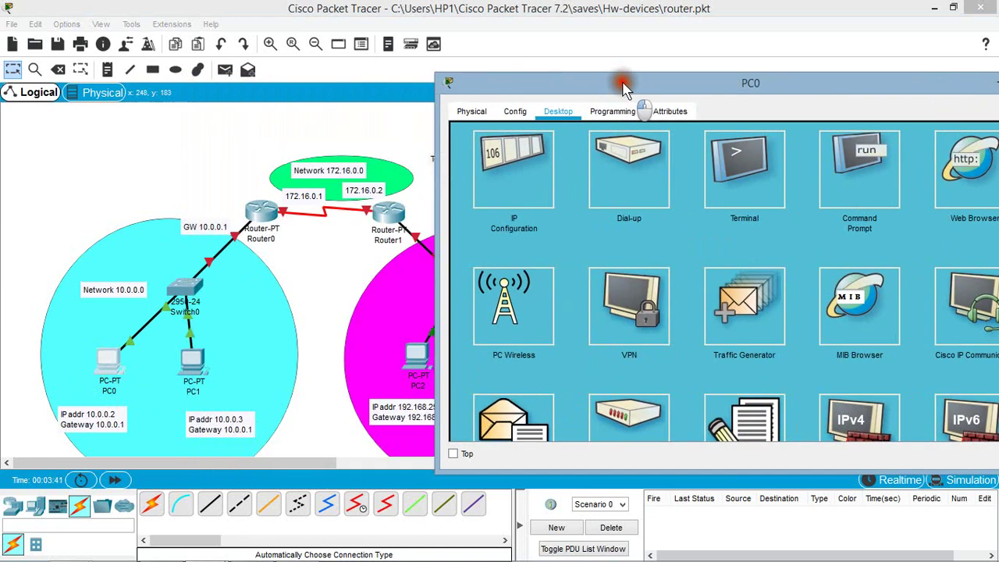
left_click(514, 179)
left_click(660, 152)
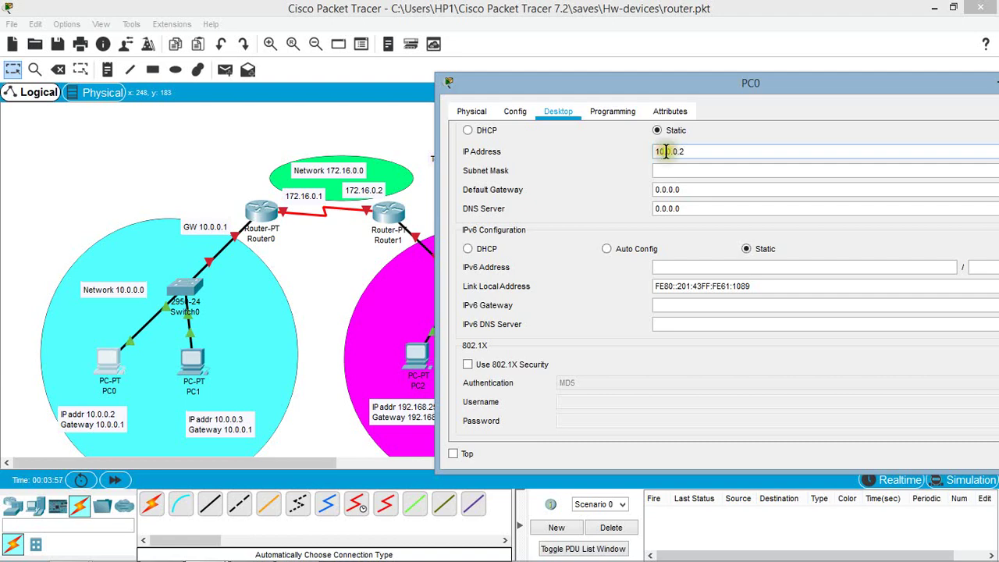
left_click(663, 170)
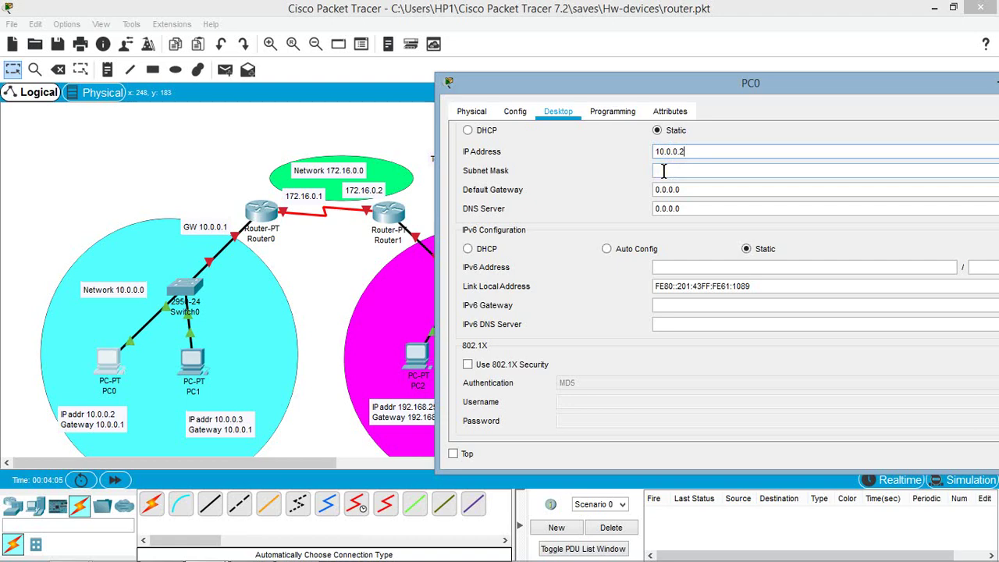
left_click(663, 171)
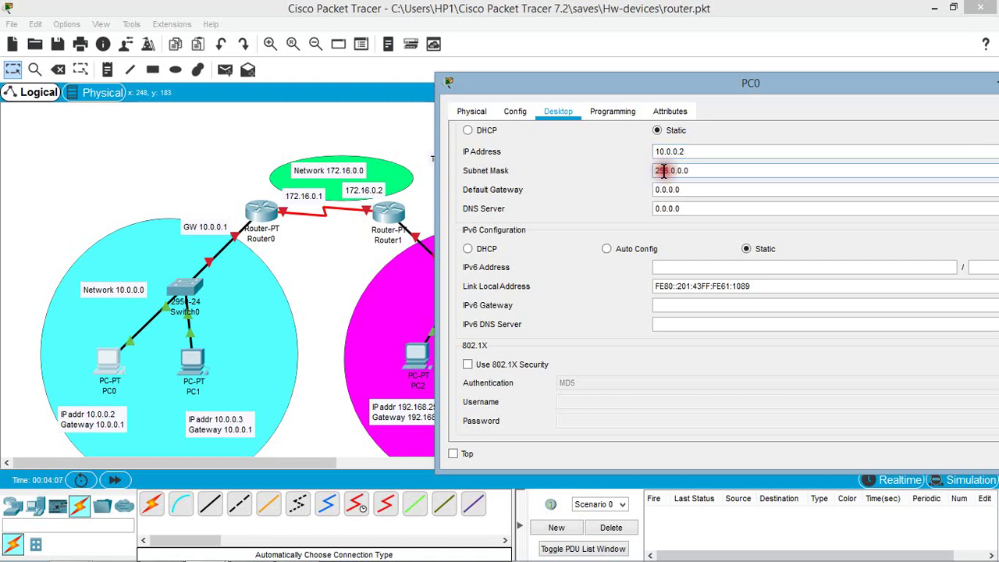
double_click(664, 171)
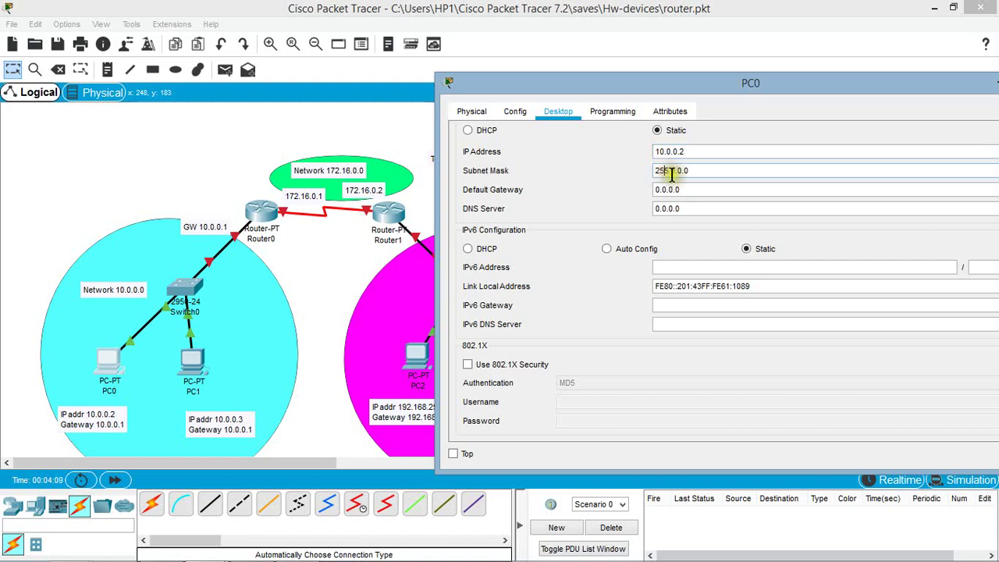
Set PC0's default gateway to 10.0.0.1 and close its configuration.
left_click(677, 191)
double_click(678, 192)
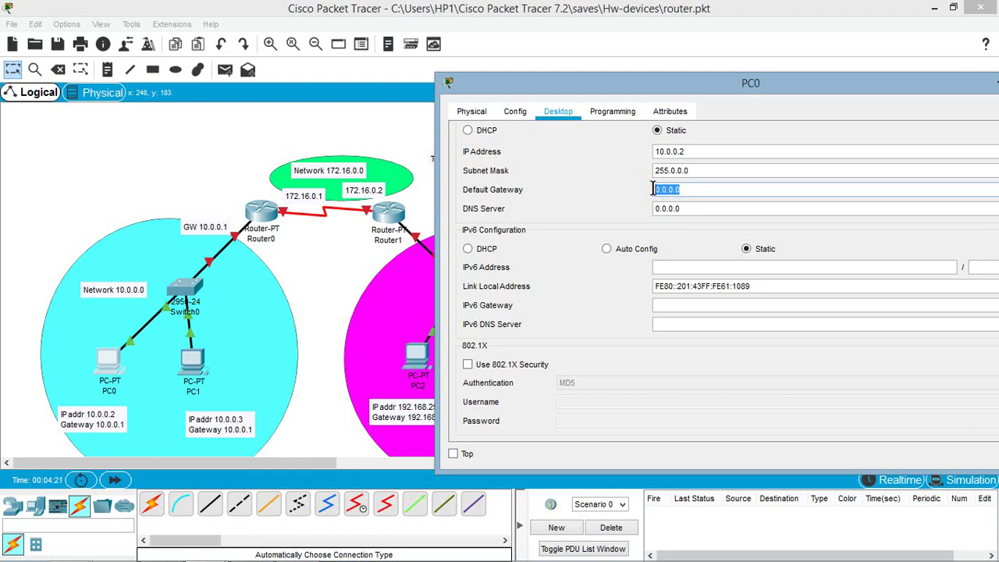
type("1")
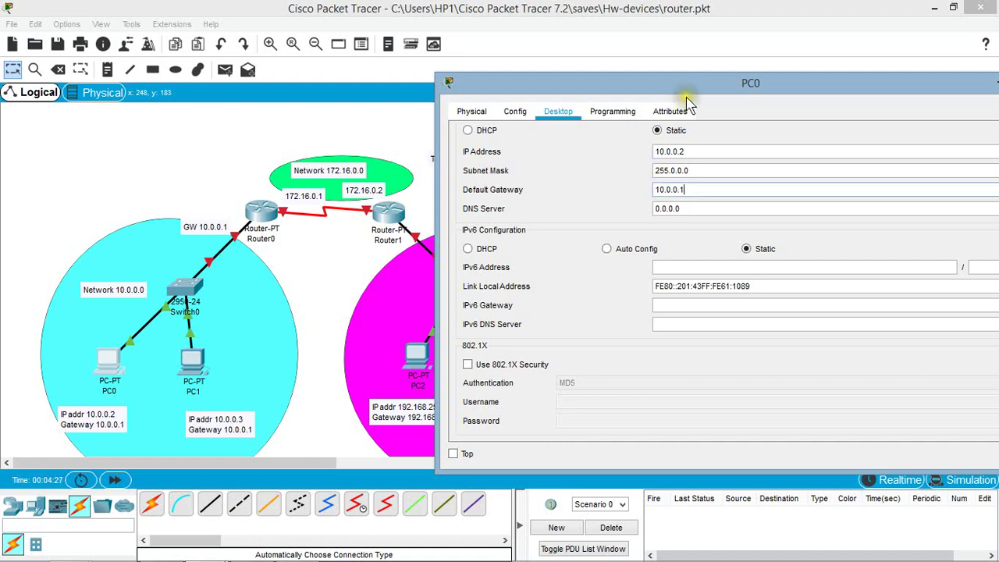
left_click_drag(686, 89, 592, 89)
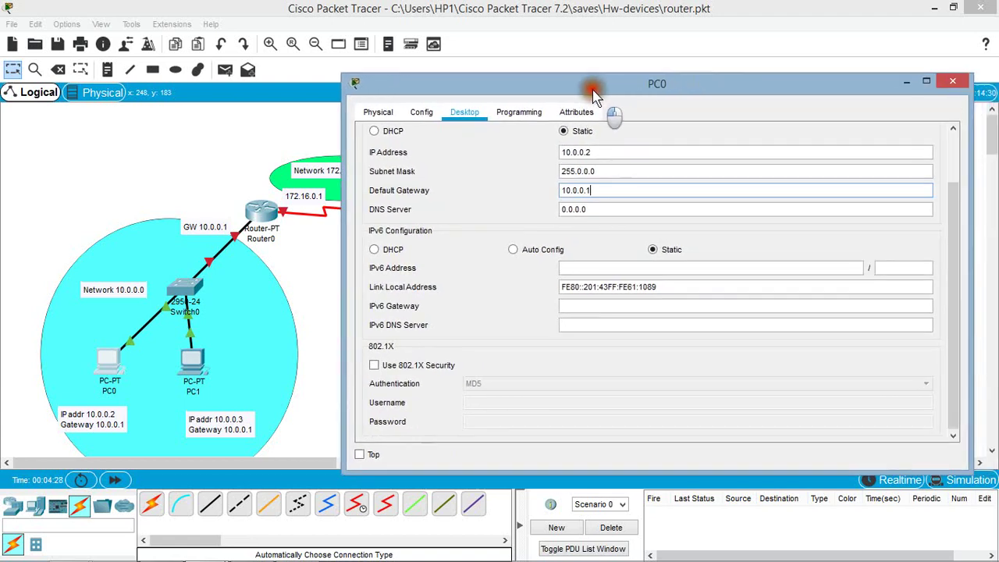
left_click(955, 82)
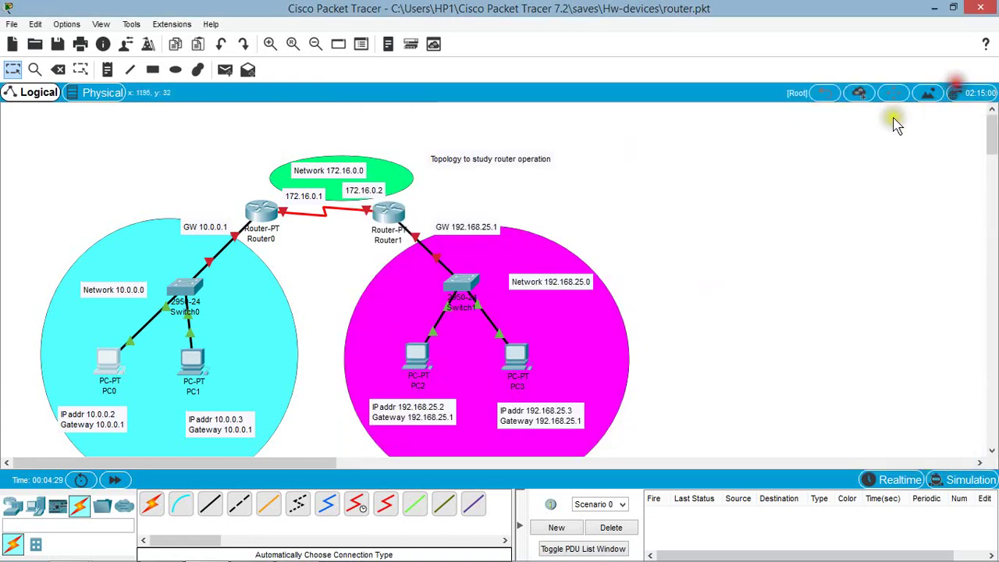
Assign PC1 the static IP address 10.0.0.3 with subnet mask 255.0.0.0.
left_click(199, 371)
left_click(305, 110)
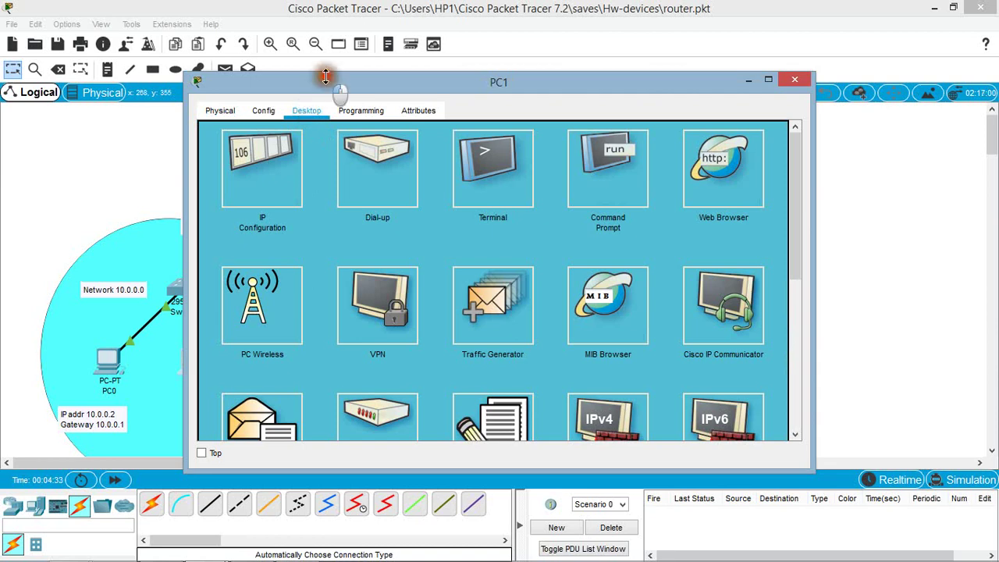
left_click_drag(326, 76, 325, 86)
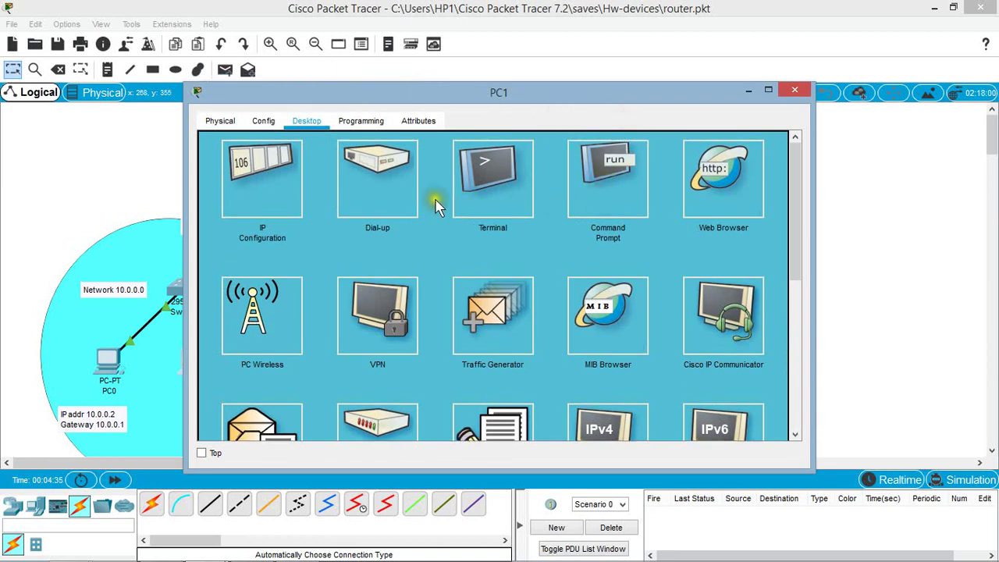
left_click(279, 170)
left_click(459, 150)
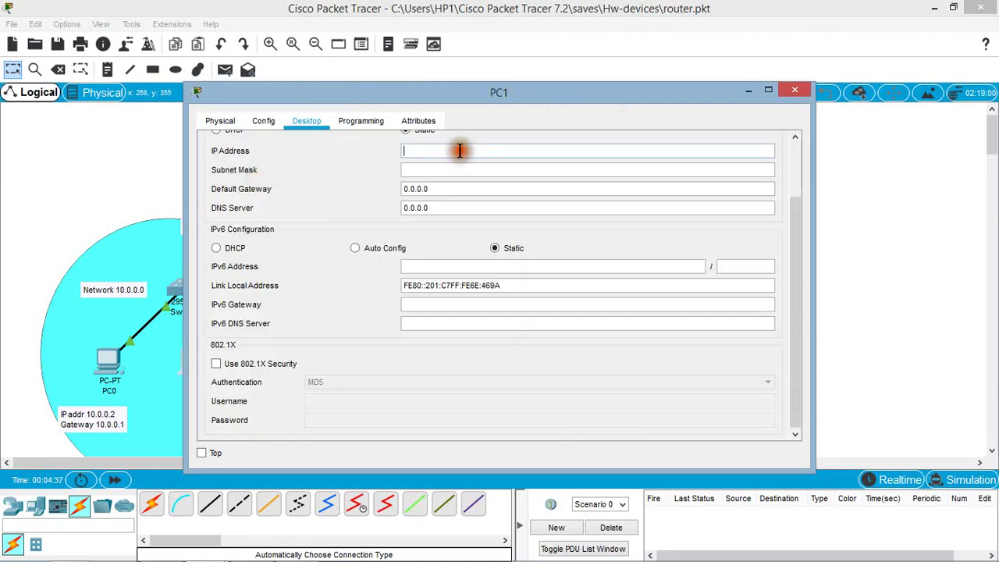
type("10.0.0.3")
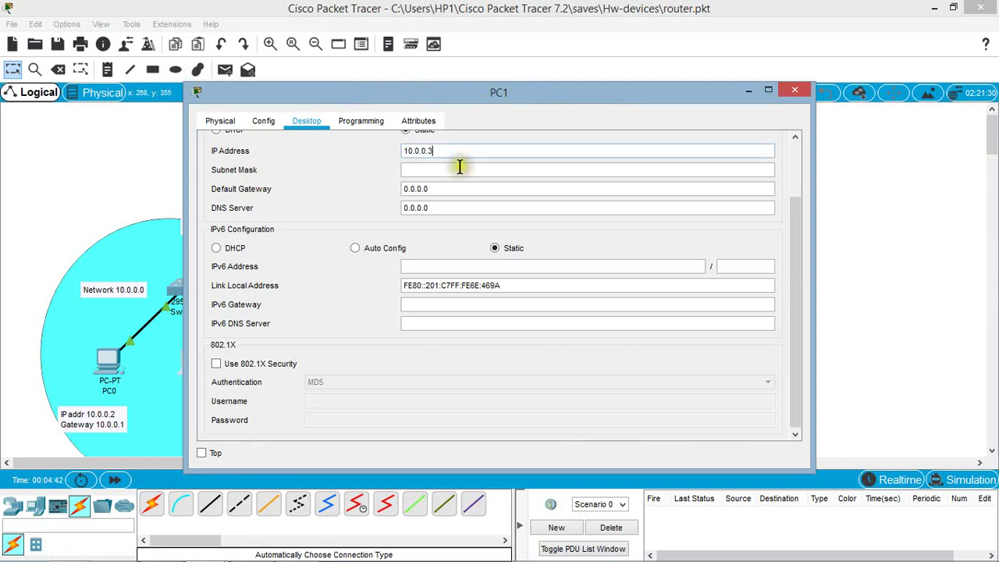
left_click(459, 167)
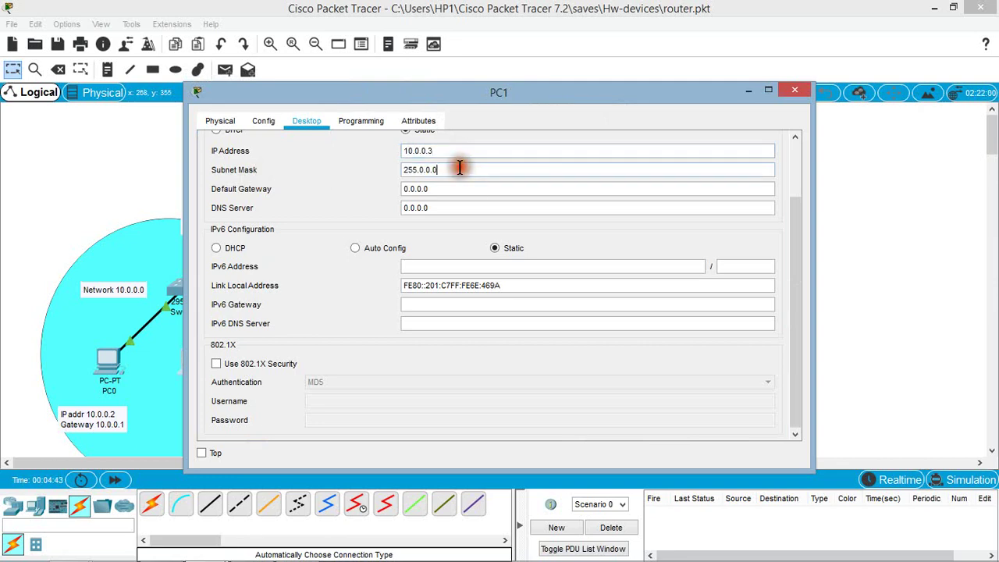
Set PC1's default gateway to 10.0.0.1 and close its configuration.
left_click_drag(443, 189, 373, 189)
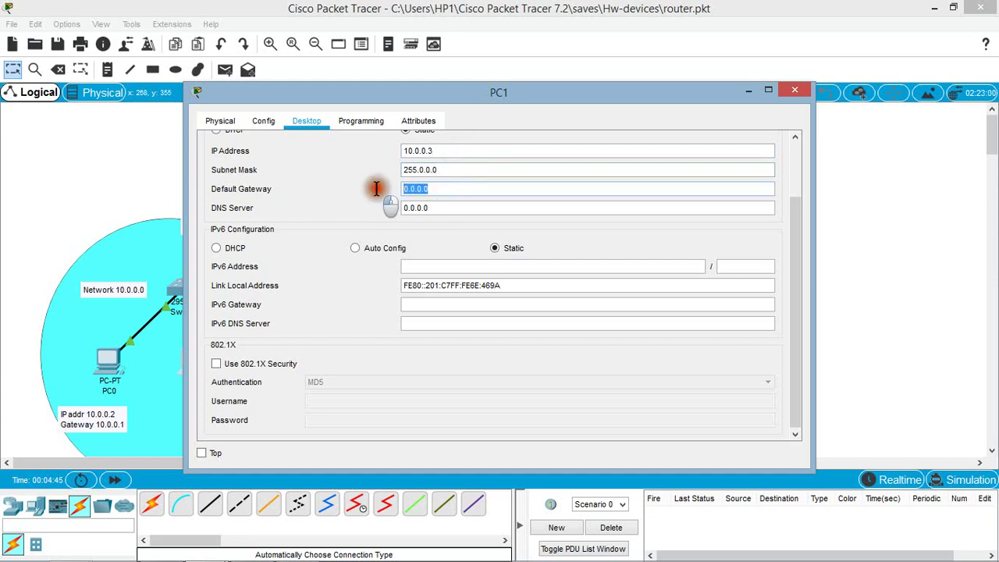
type("1")
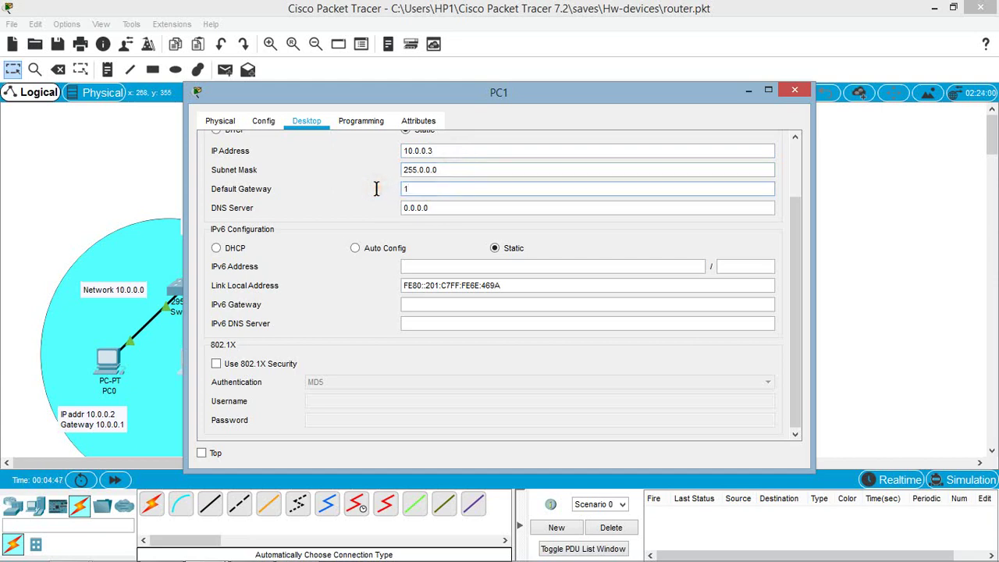
type("0.0.0.1")
left_click_drag(475, 97, 584, 109)
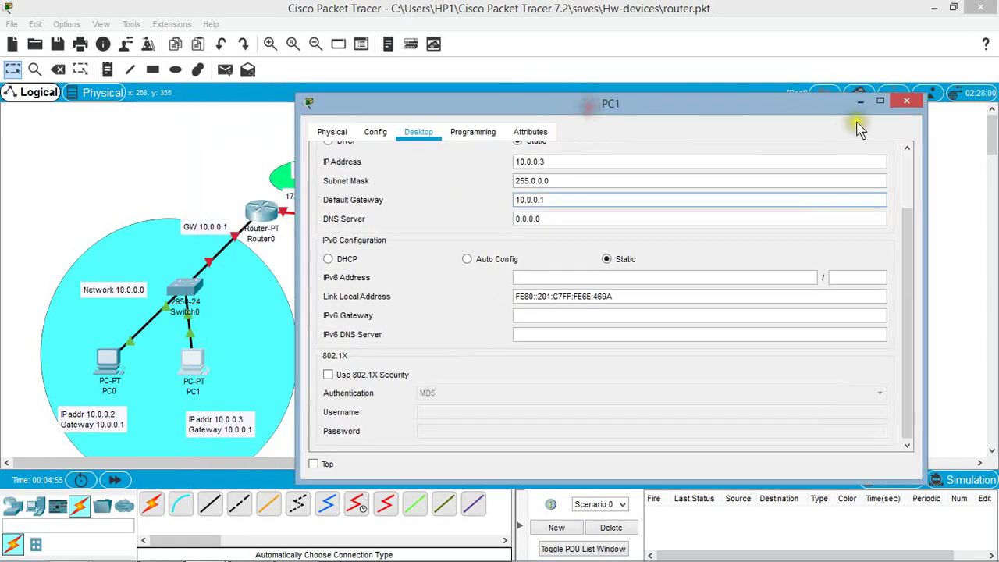
left_click(905, 106)
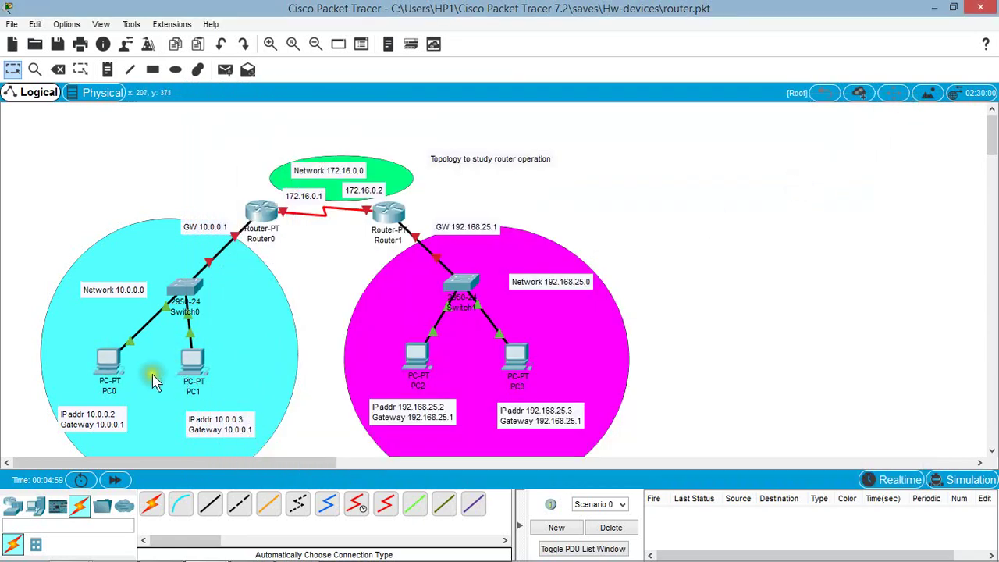
Configure Router0's FastEthernet0/0 interface with IP address 10.0.0.1 and subnet mask 255.0.0.0, and turn the port on.
left_click(265, 217)
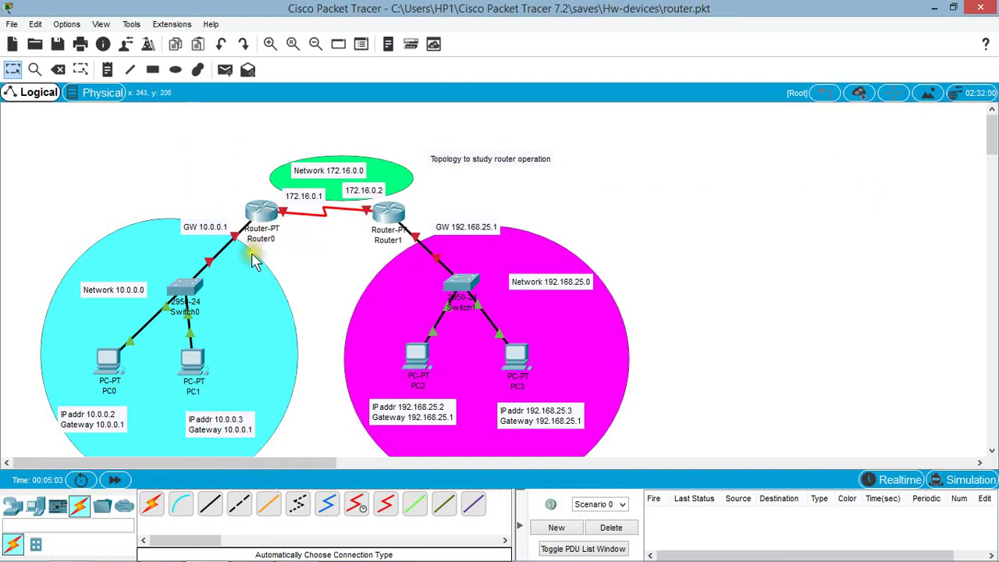
mouse_move(238, 243)
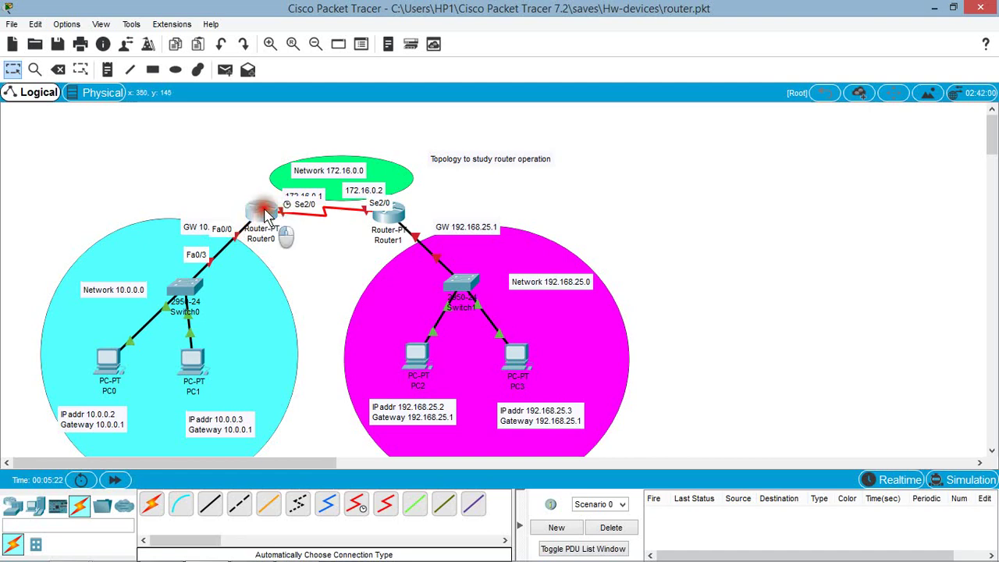
left_click(265, 213)
left_click_drag(424, 86, 552, 92)
left_click(499, 110)
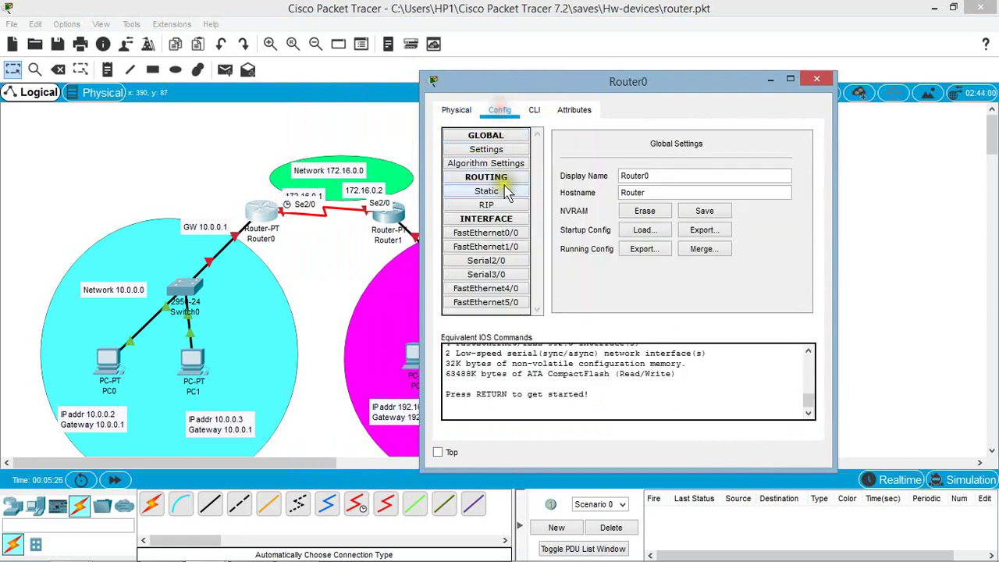
left_click(504, 237)
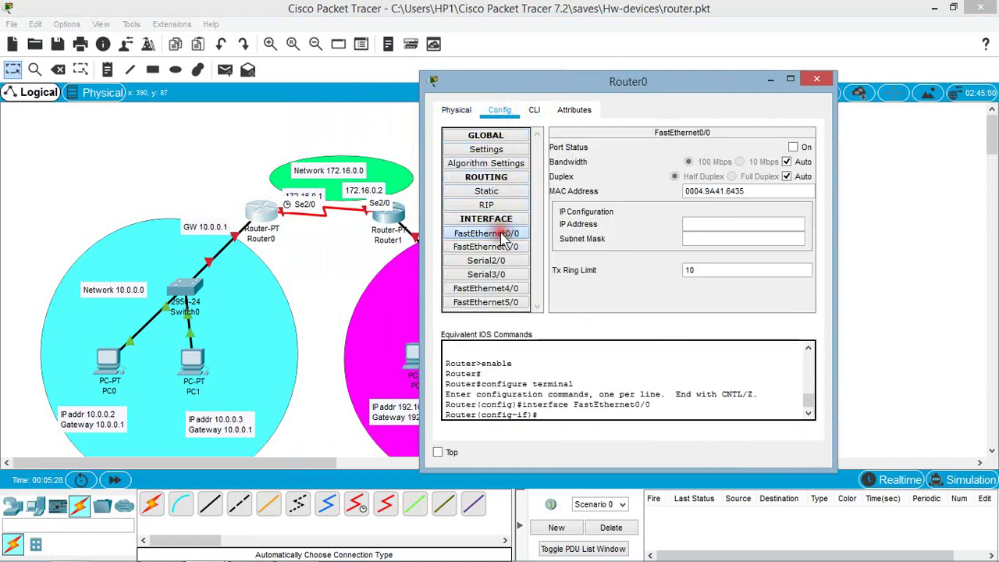
left_click(698, 224)
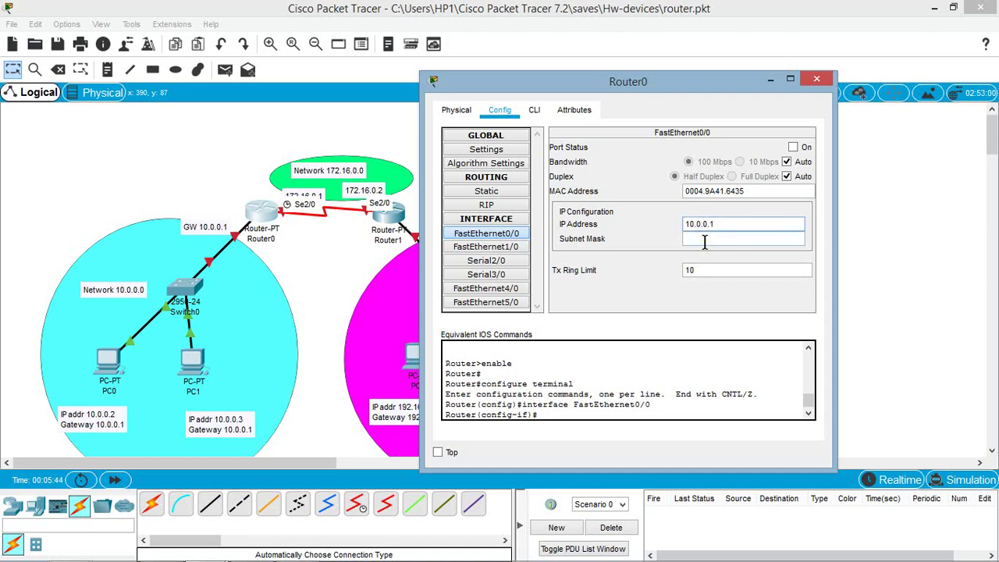
left_click(705, 242)
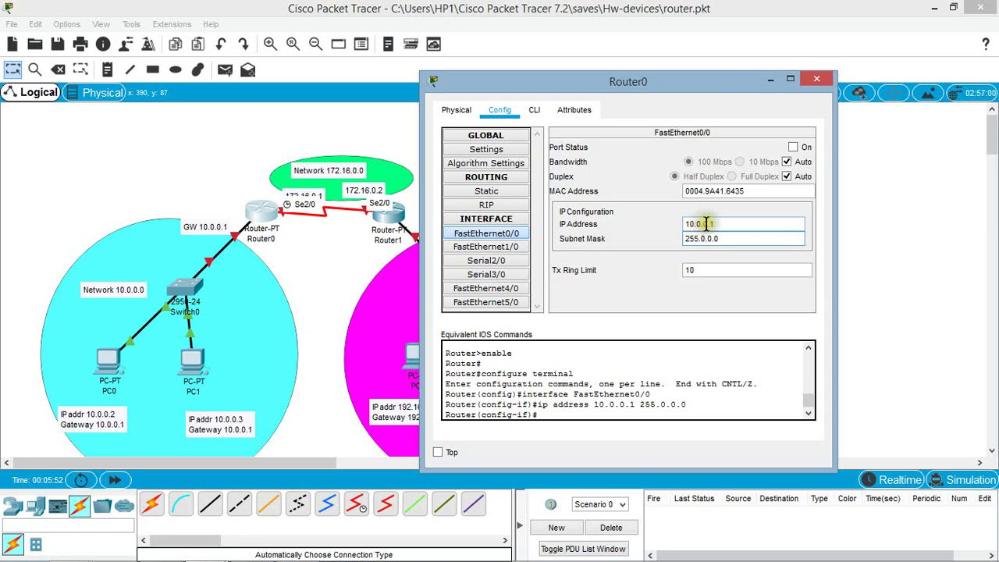
left_click(792, 147)
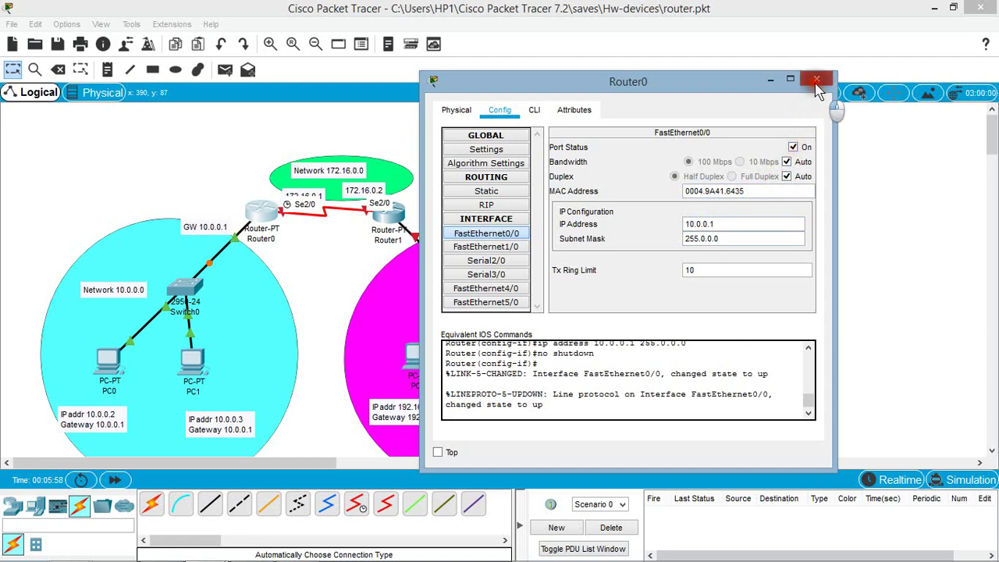
Configure Router0's Serial2/0 interface with IP address 172.16.0.1 and subnet mask 255.255.0.0, and turn the port on.
left_click(512, 261)
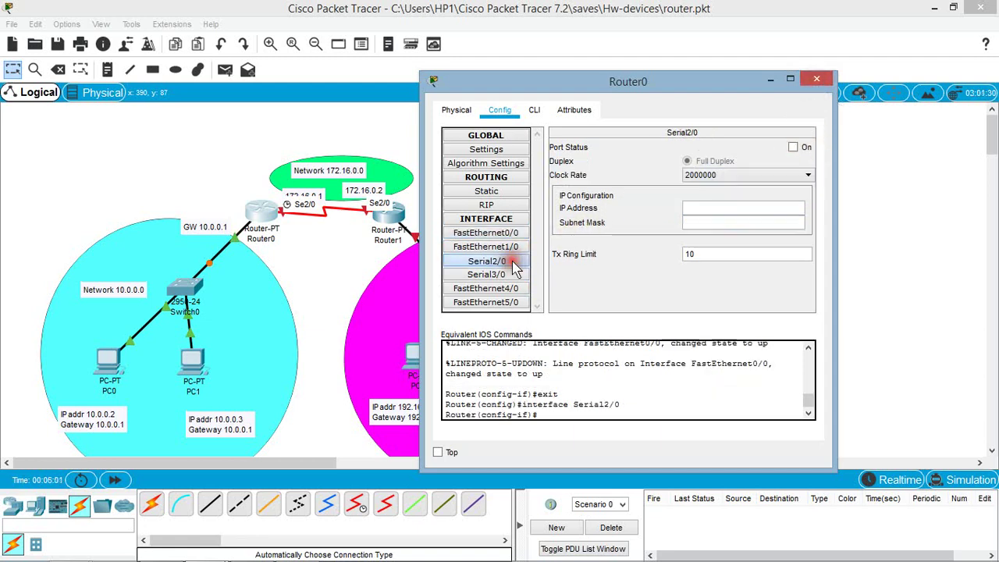
left_click(719, 207)
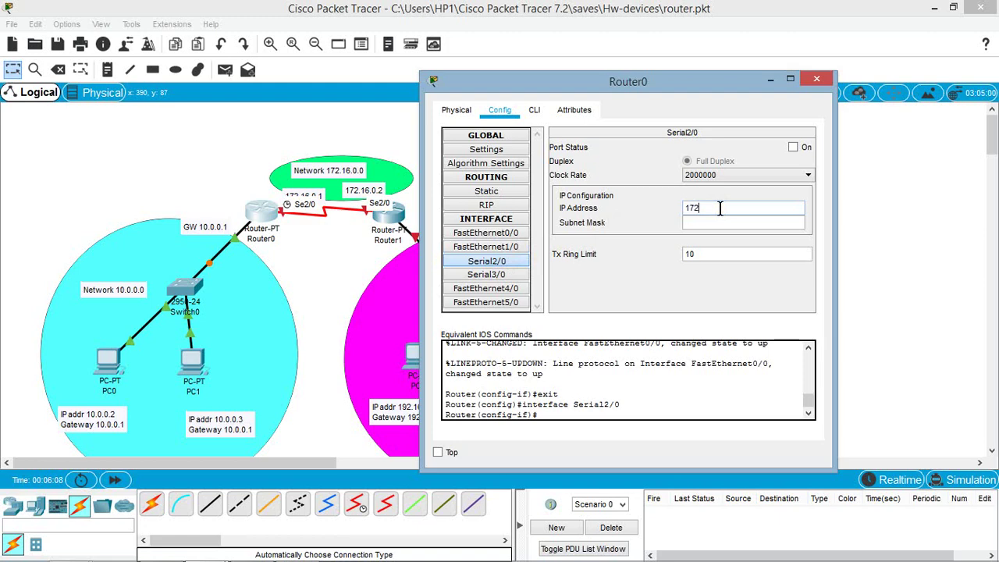
type("172.16.0.1")
left_click(724, 223)
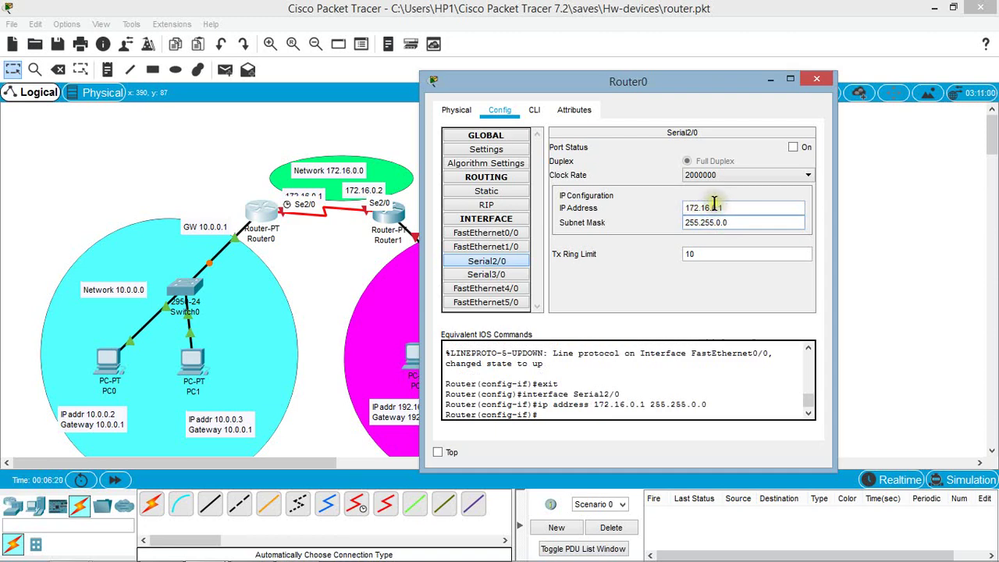
left_click(793, 147)
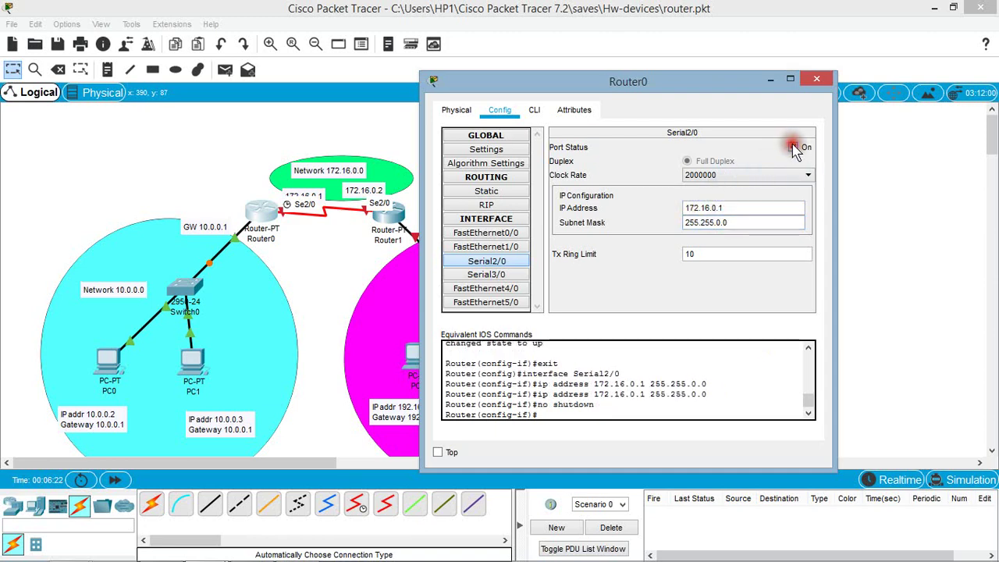
left_click(815, 81)
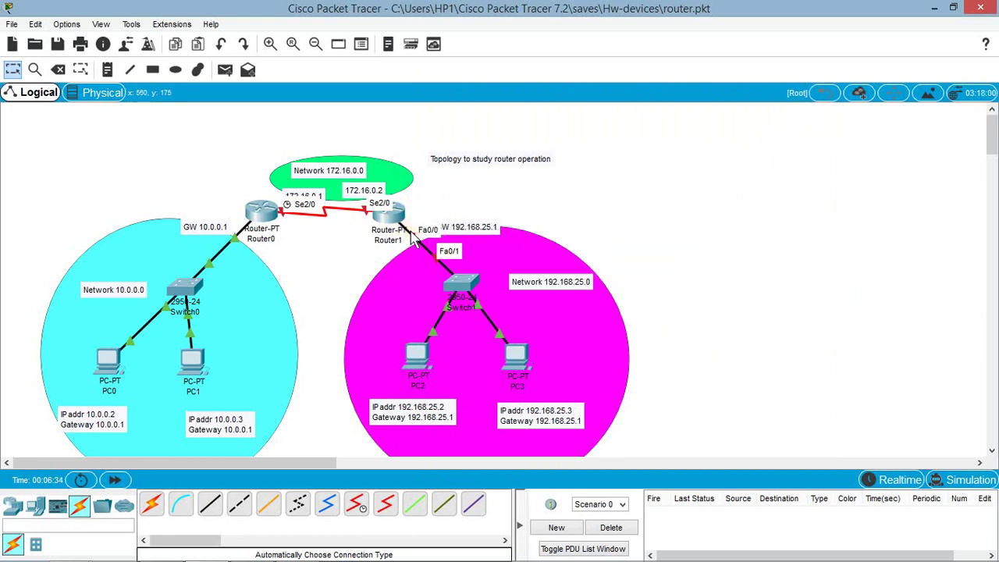
Configure Router1's Serial2/0 interface with IP address 172.16.0.2 and subnet mask 255.255.0.0, and turn the port on.
left_click(387, 215)
left_click(375, 112)
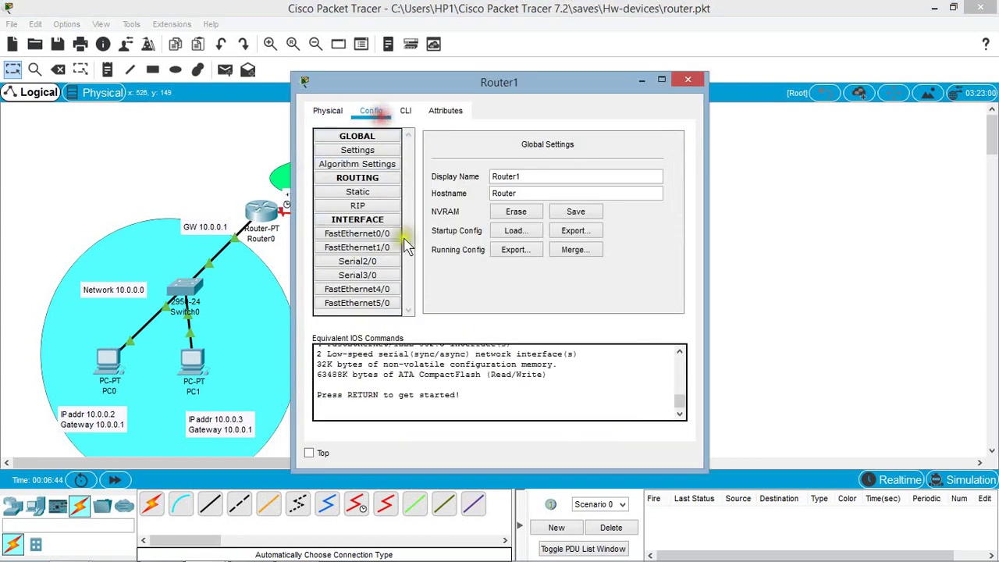
left_click(373, 261)
left_click_drag(488, 83, 703, 101)
left_click(785, 225)
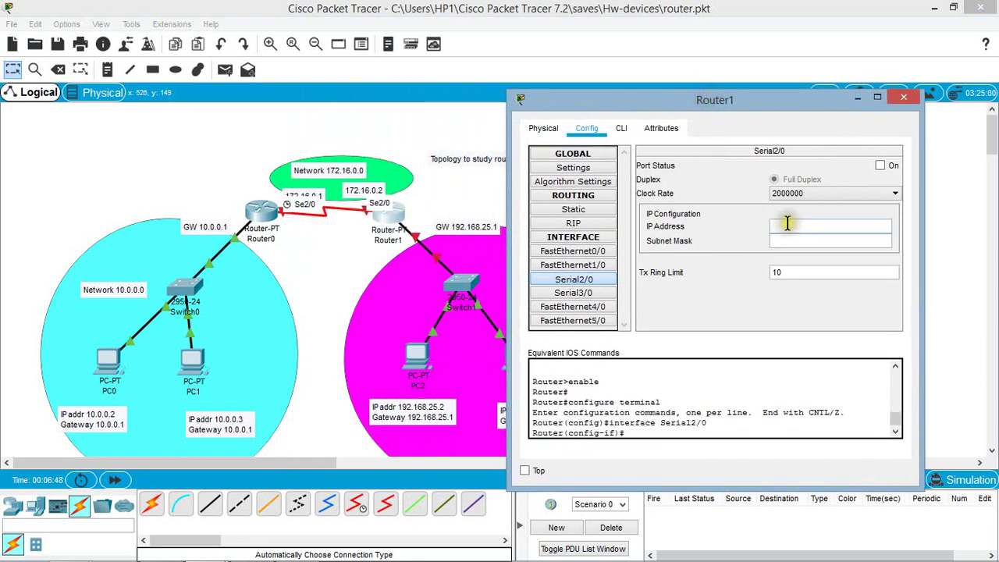
type("172.16.0.2")
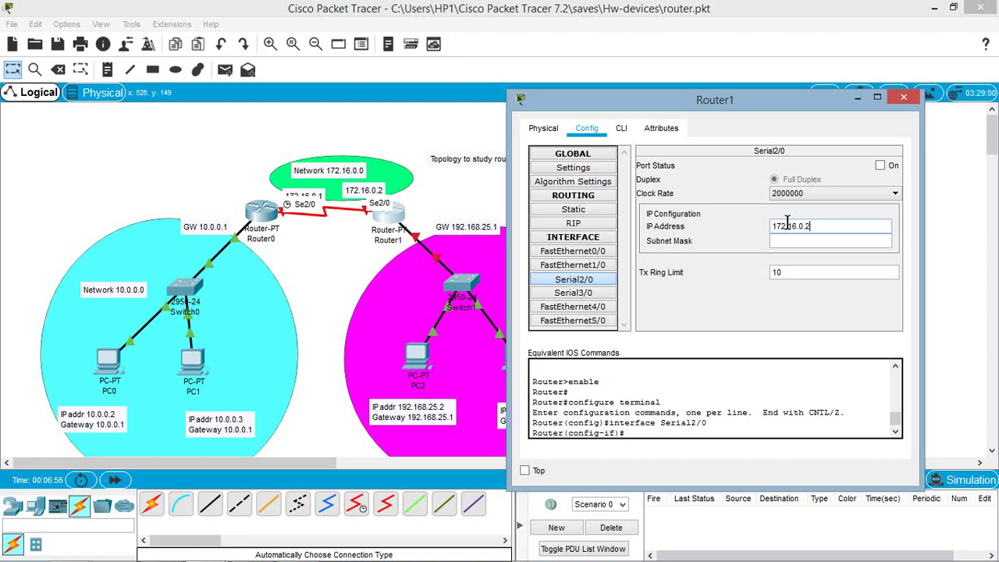
left_click(787, 240)
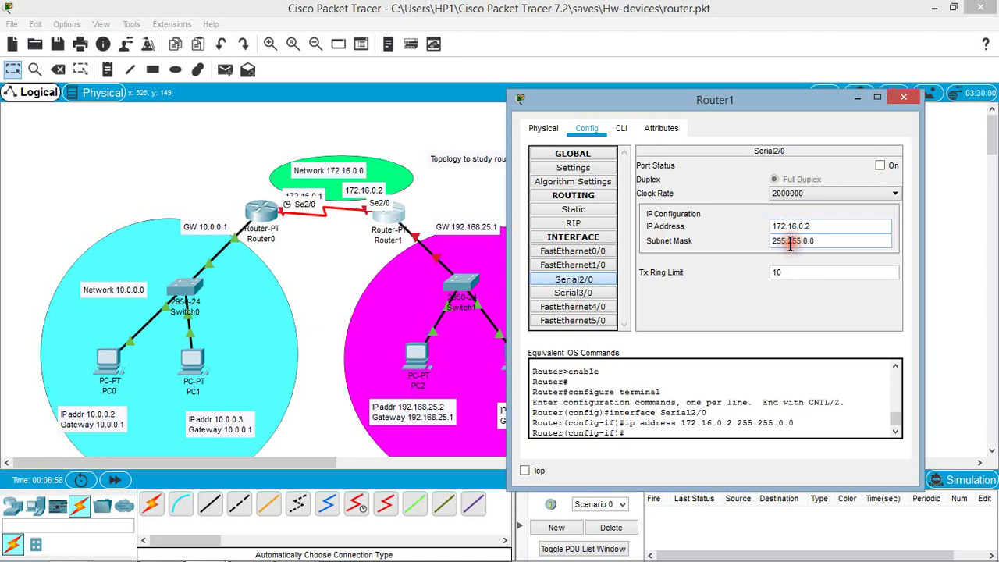
left_click(880, 166)
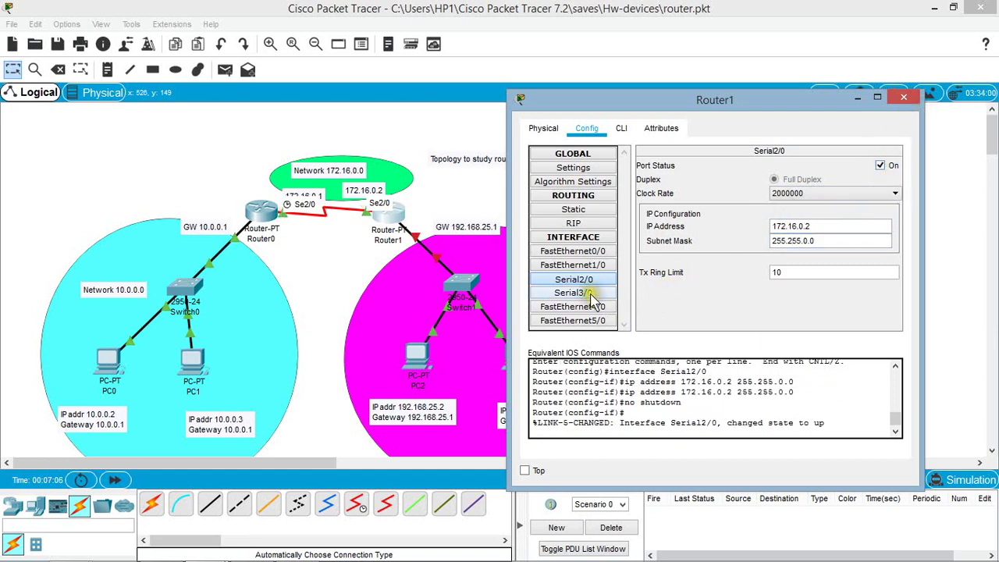
Configure Router1's FastEthernet0/0 interface with IP address 192.168.25.1 and subnet mask 255.255.255.0, turn the port on, and close the configuration.
left_click(590, 253)
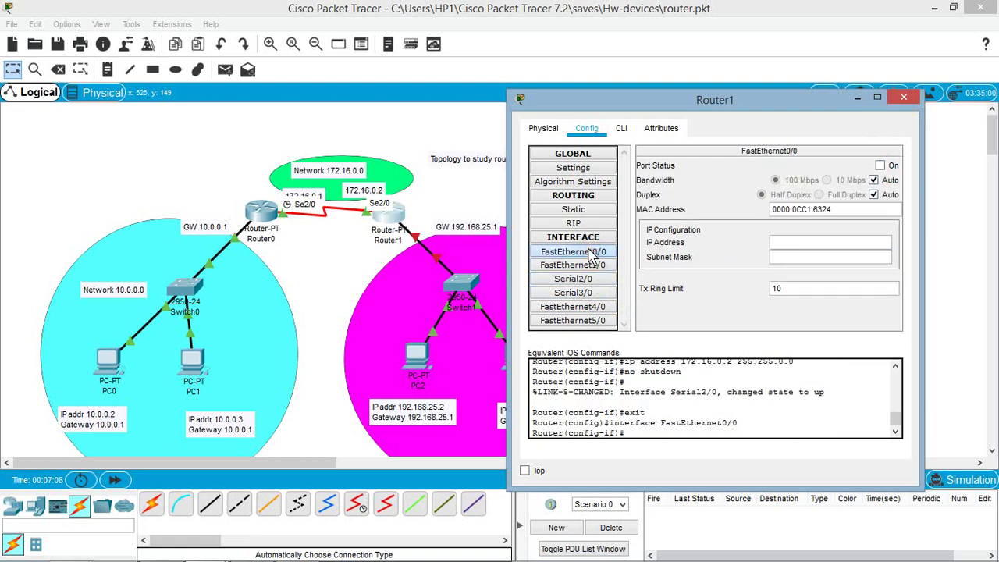
left_click(779, 244)
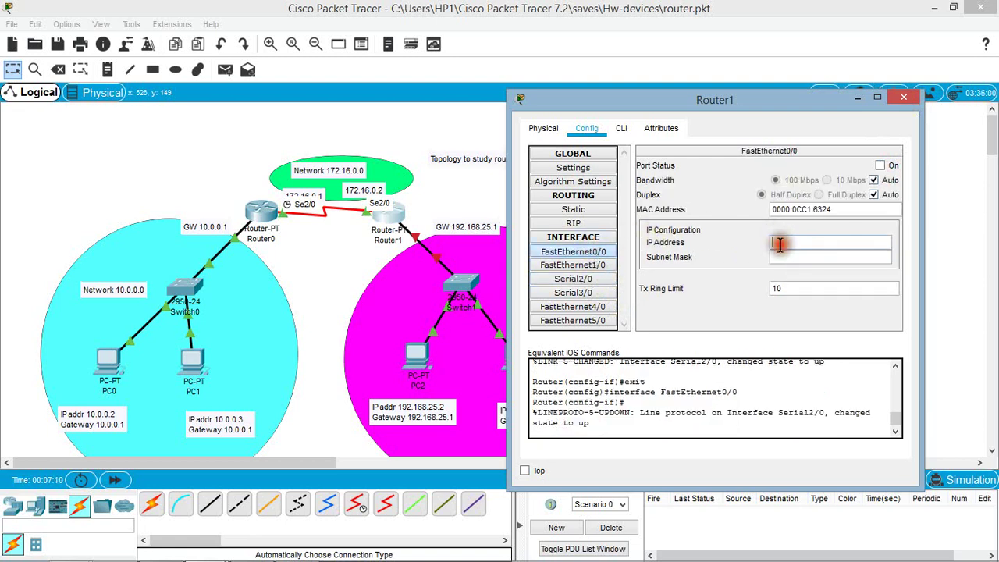
type("192.168.25.1")
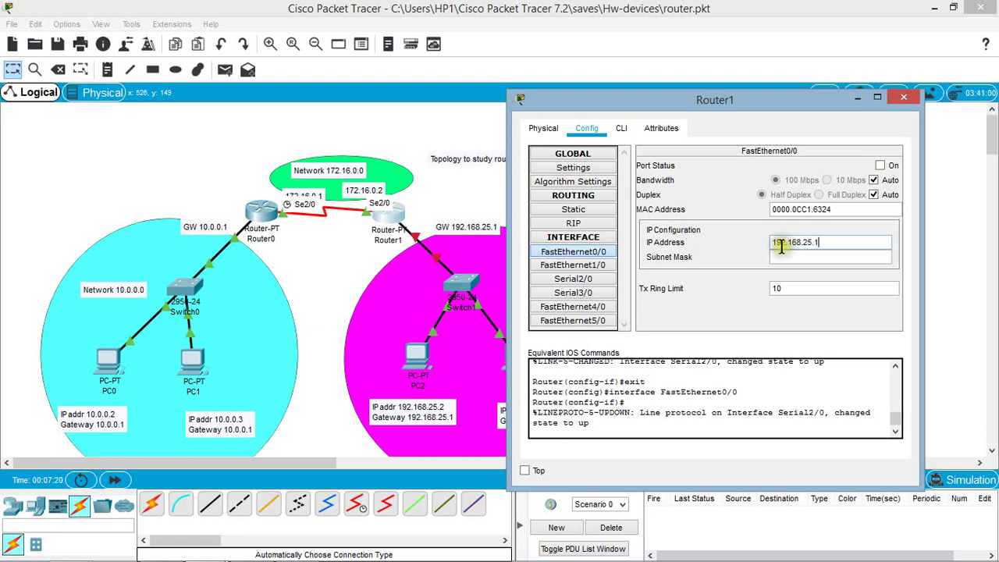
left_click(788, 257)
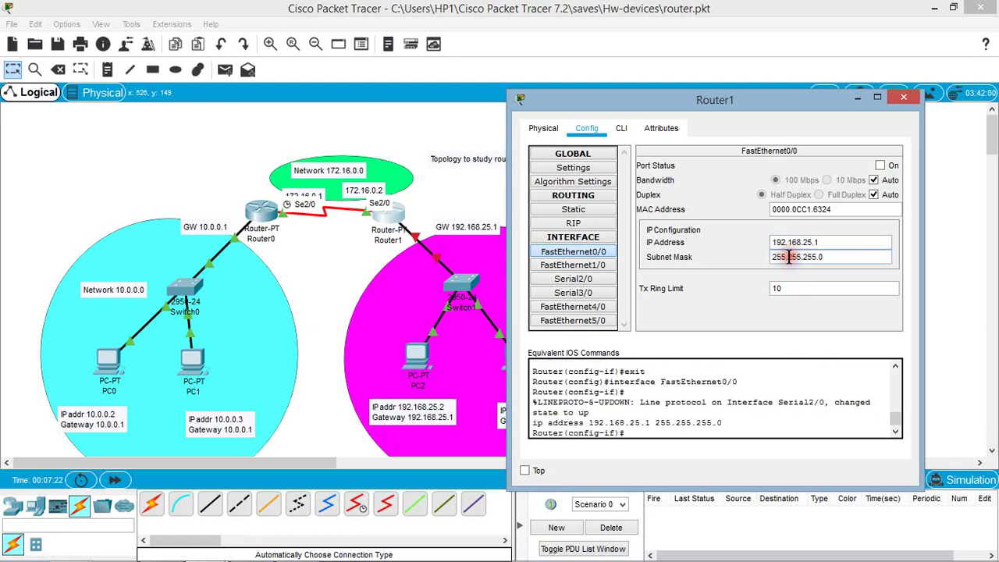
left_click(792, 243)
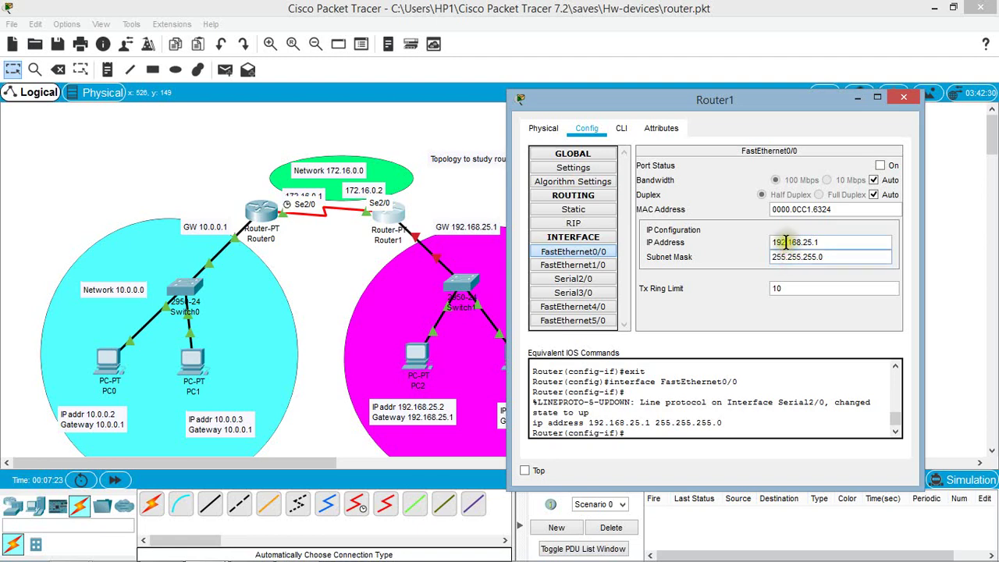
left_click(823, 243)
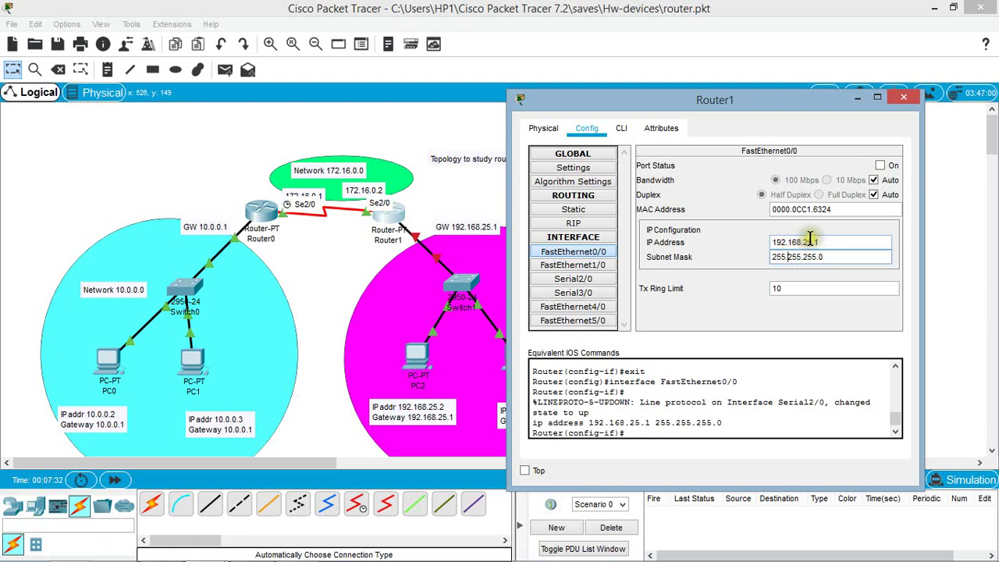
left_click(880, 165)
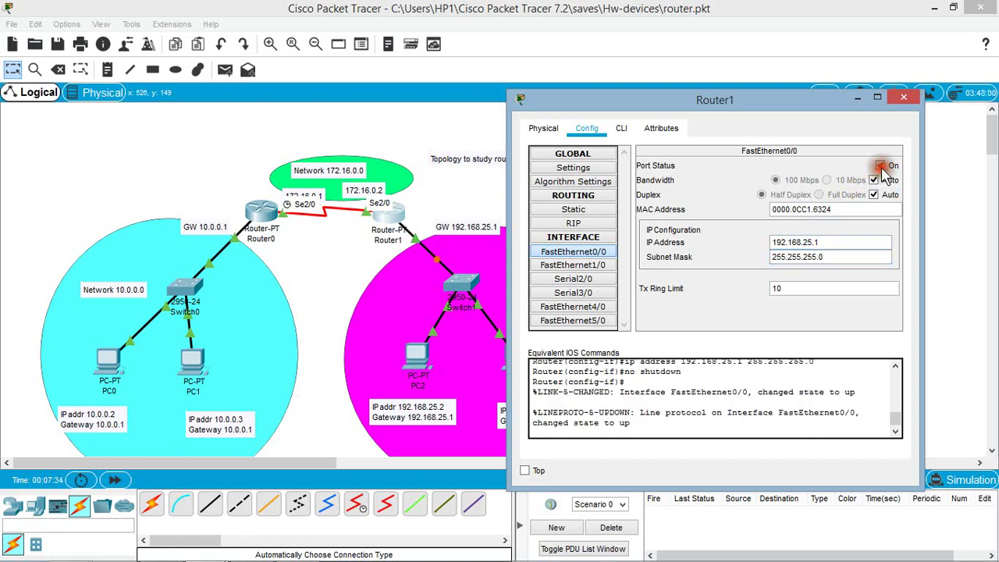
left_click(904, 100)
left_click(735, 200)
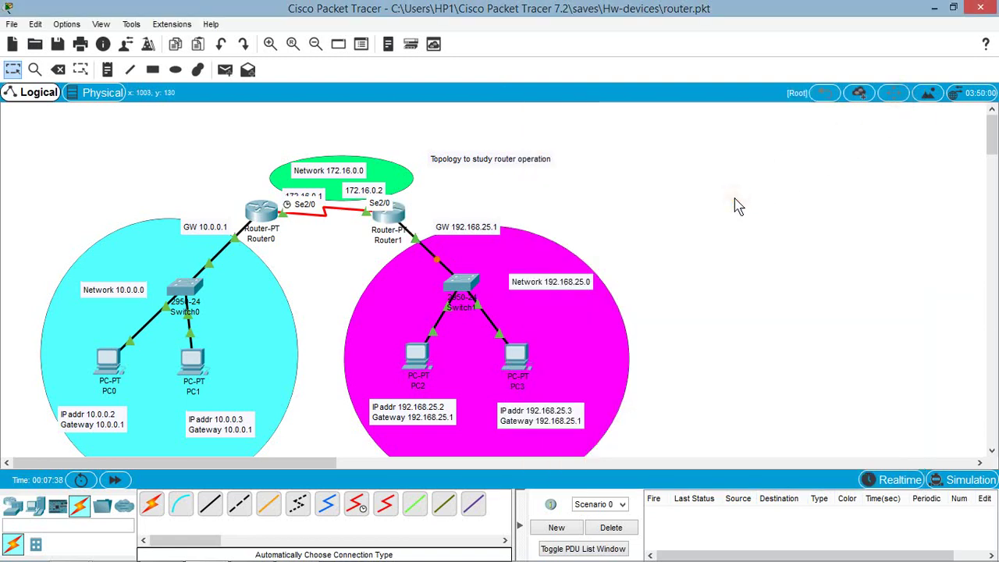
Assign PC2 the static IP address 192.168.25.2 with subnet mask 255.255.255.0.
left_click(412, 358)
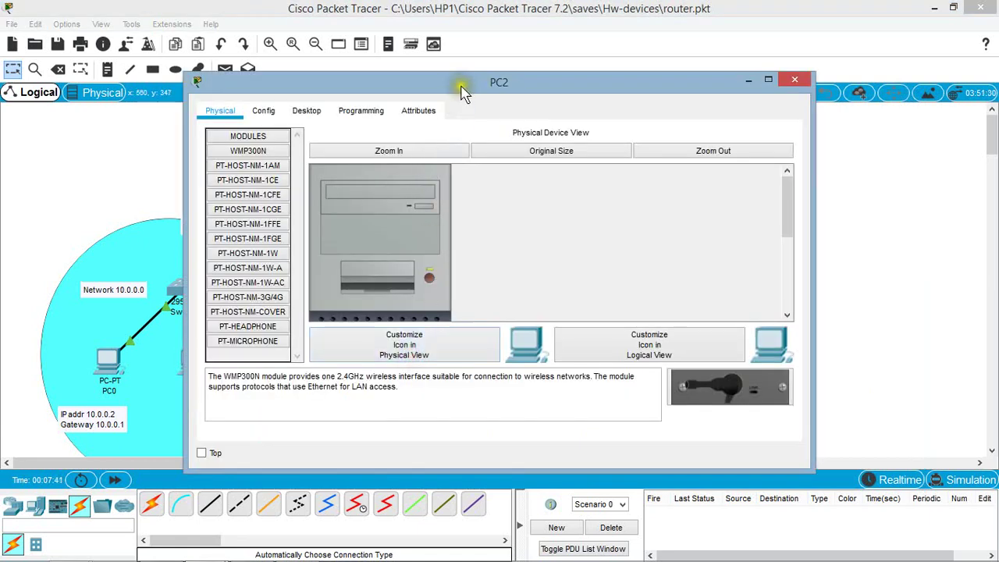
left_click_drag(460, 92, 776, 109)
left_click(630, 129)
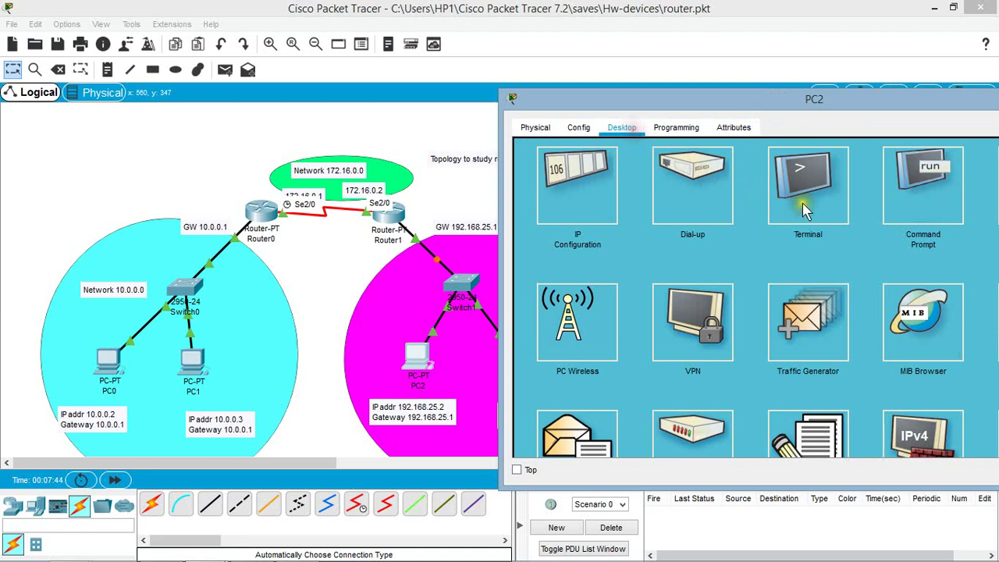
left_click(612, 215)
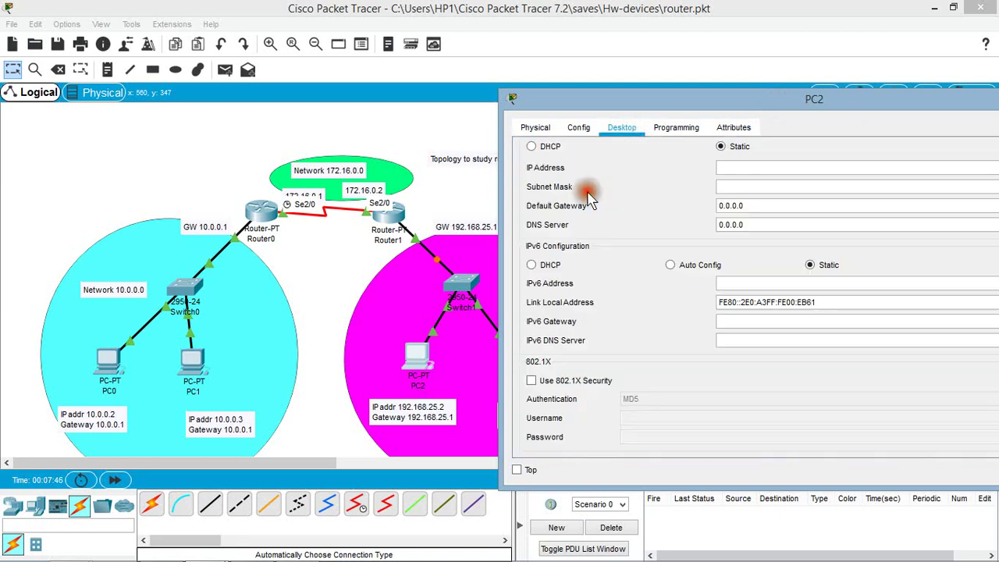
left_click(773, 170)
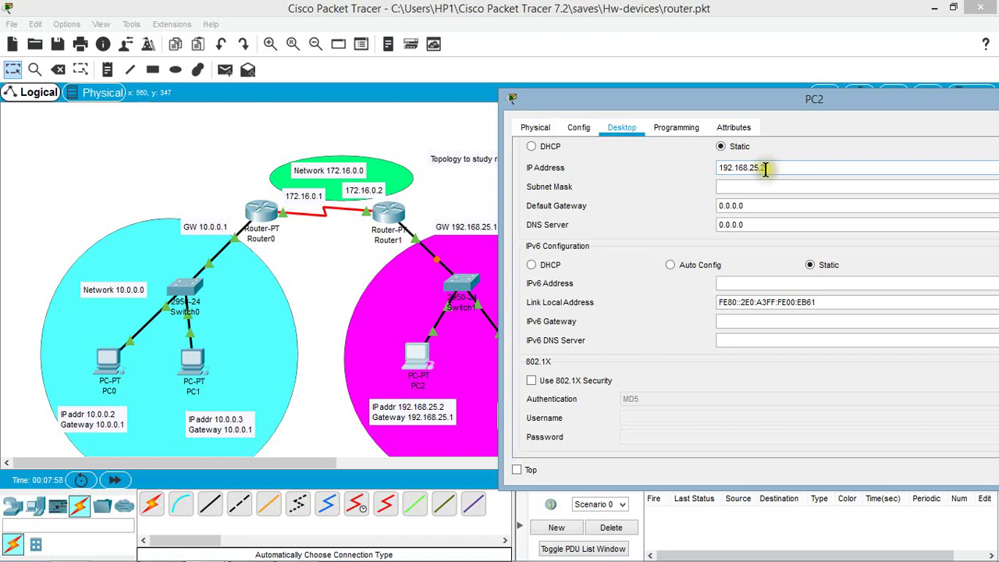
left_click(760, 186)
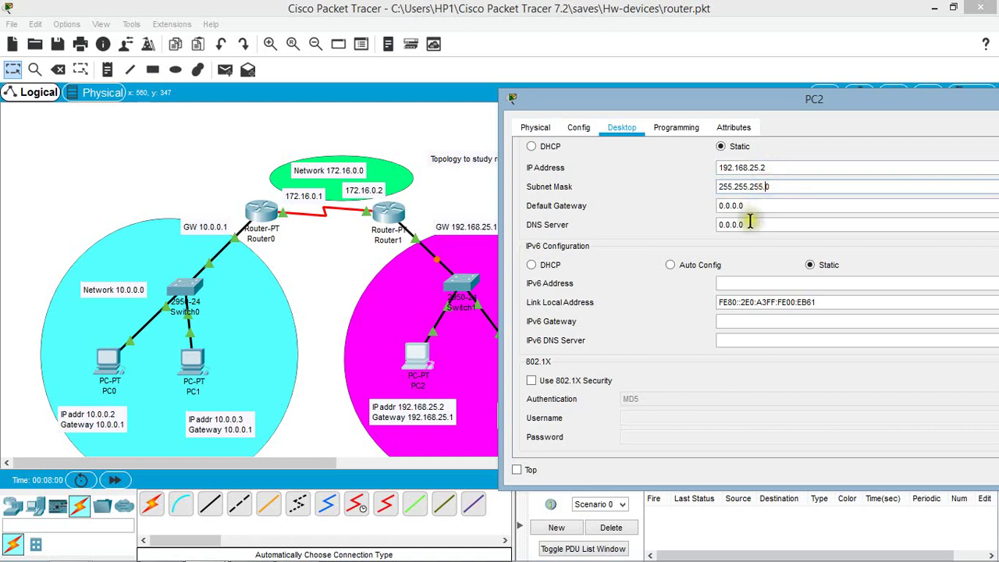
Set PC2's default gateway to 192.168.25.1 and close its configuration.
left_click_drag(750, 206, 712, 201)
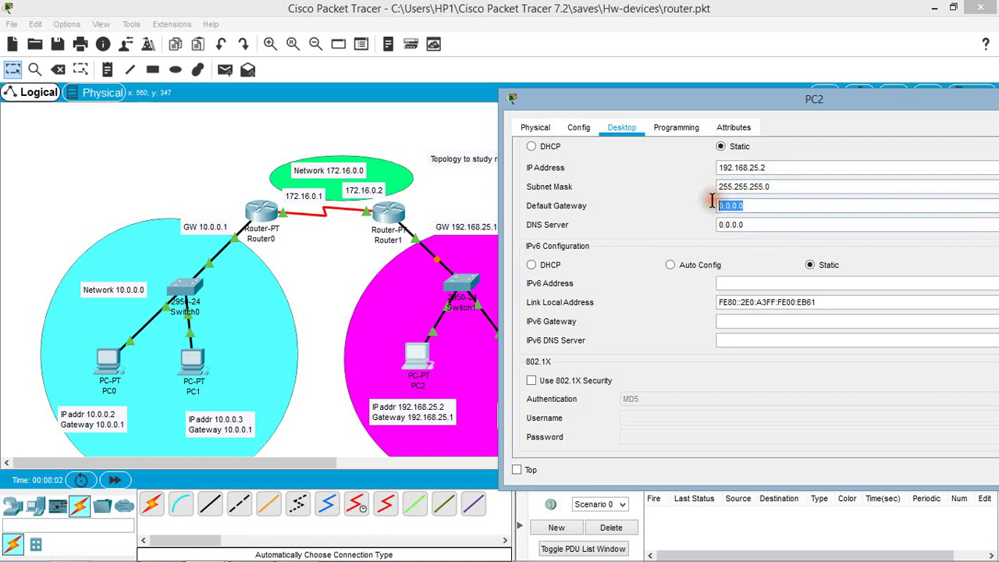
type("192.168")
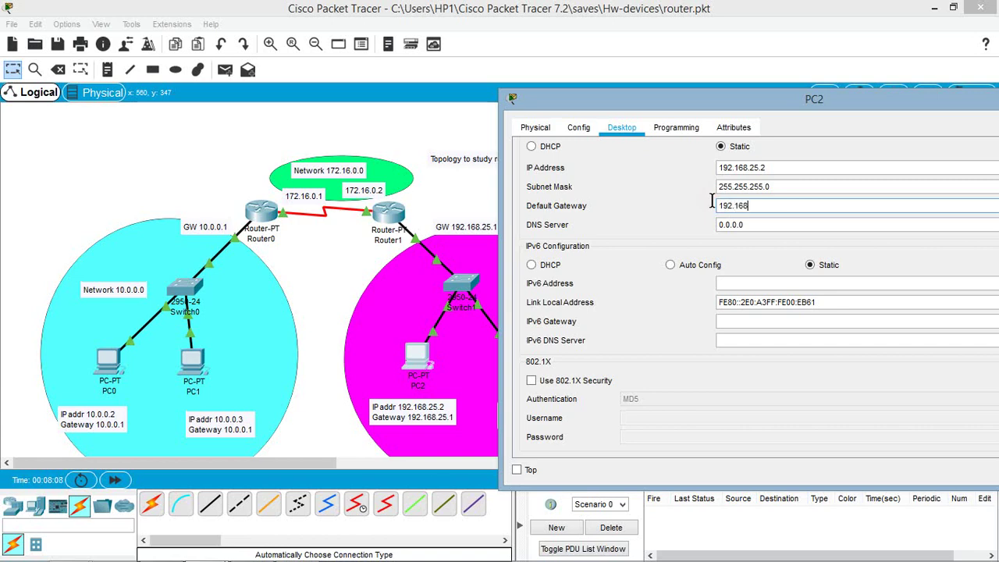
type(".25.1")
left_click_drag(585, 101, 464, 101)
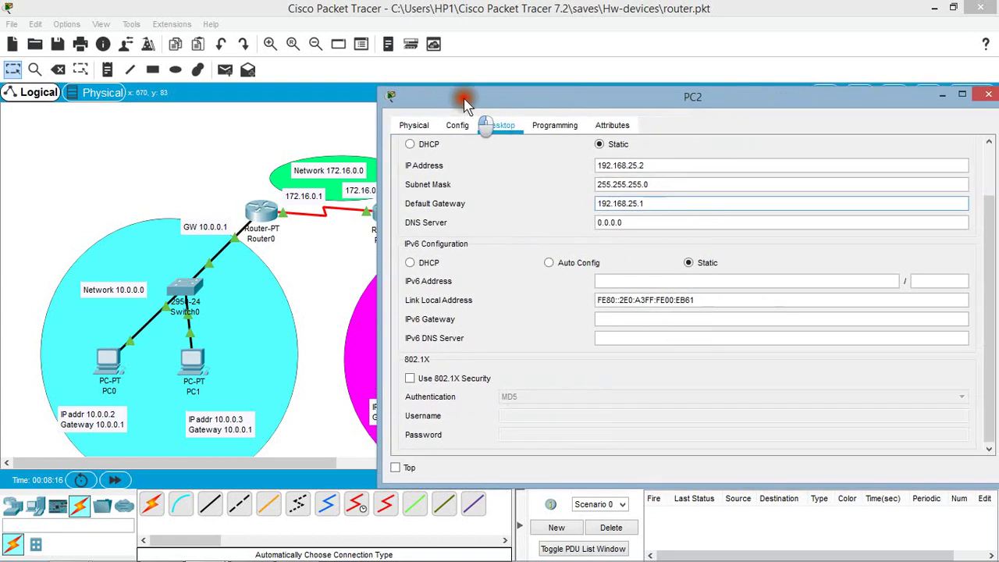
left_click(987, 95)
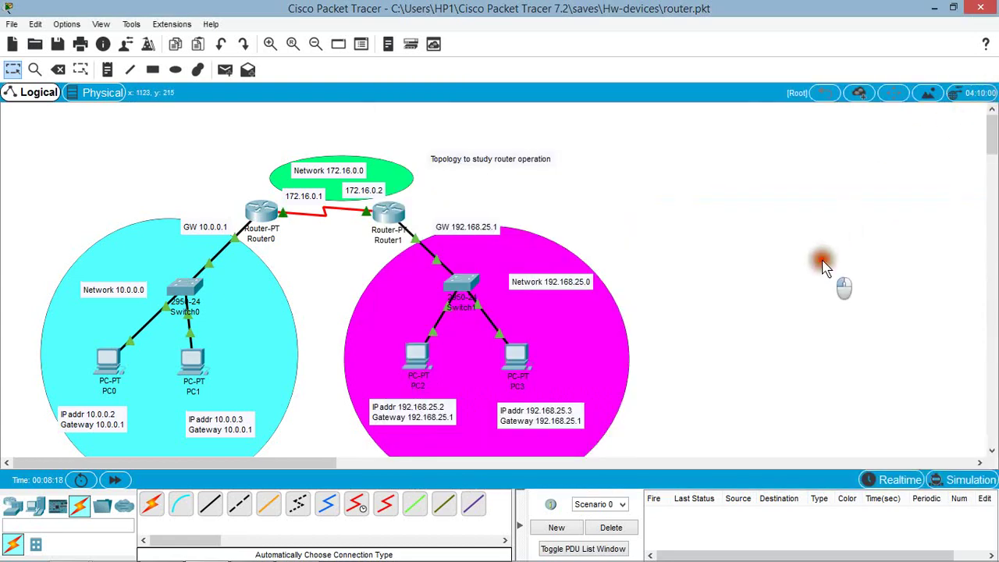
Assign PC3 the static IP address 192.168.25.3 with subnet mask 255.255.255.0.
left_click(518, 356)
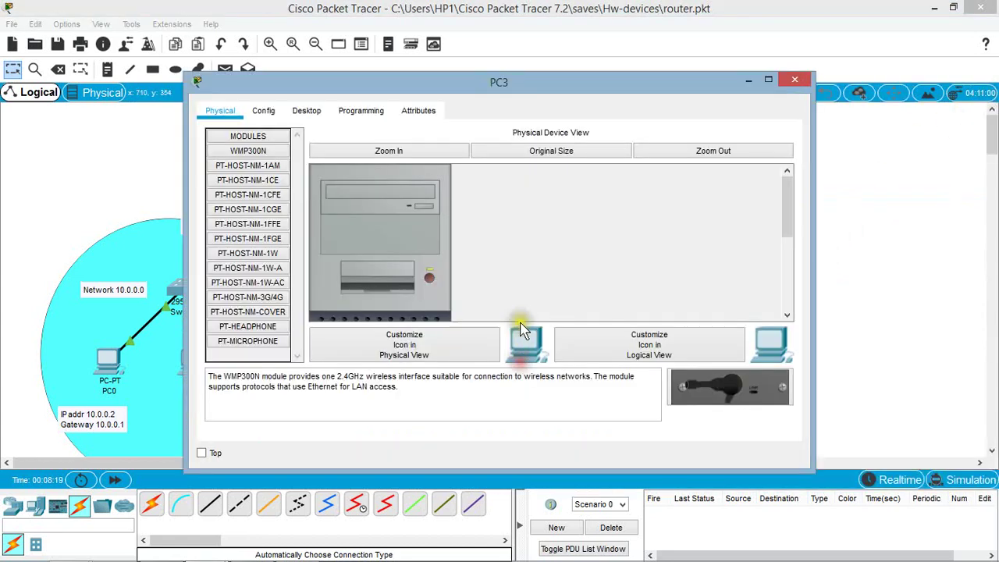
left_click_drag(513, 83, 801, 84)
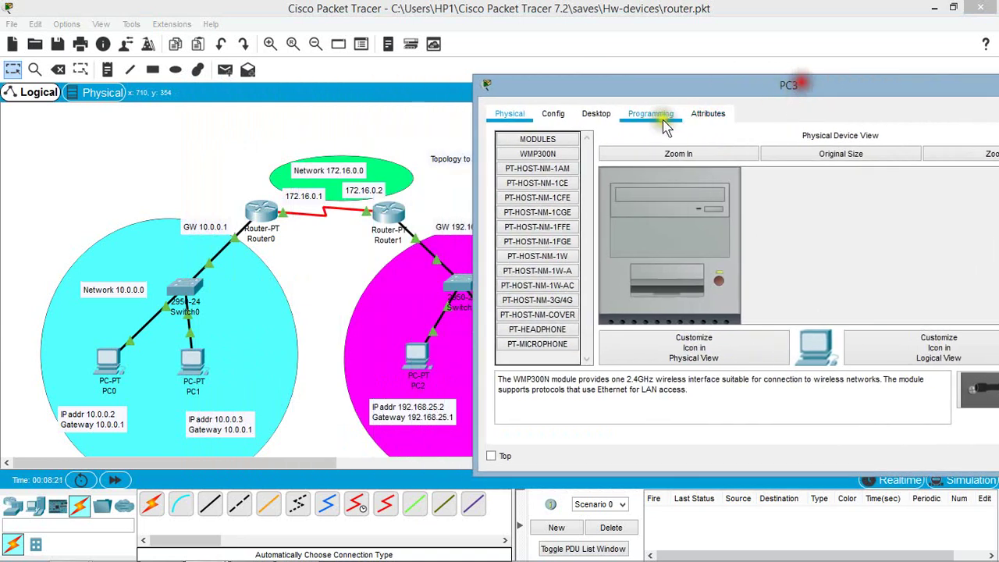
left_click(555, 113)
left_click(596, 114)
left_click(551, 166)
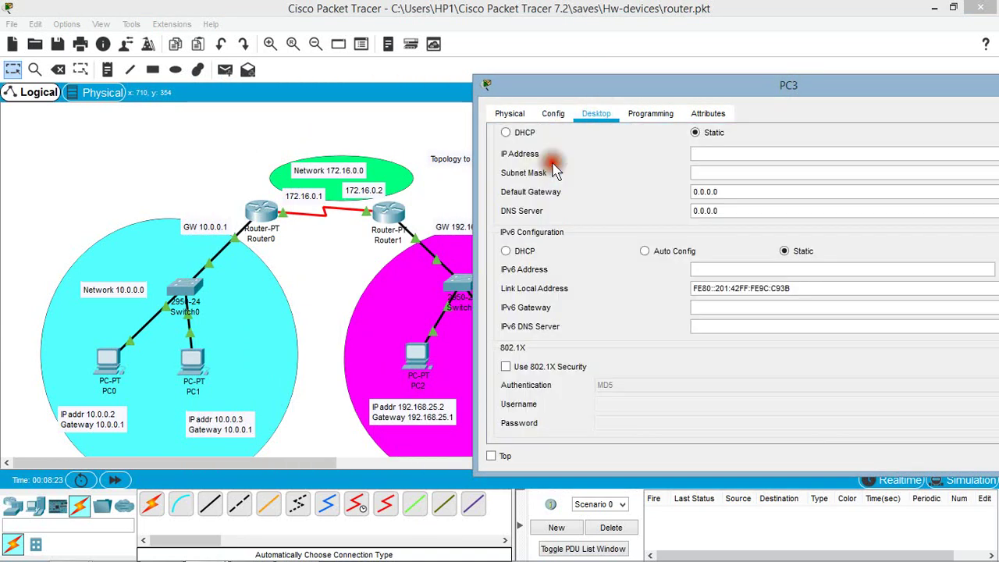
left_click_drag(652, 84, 739, 91)
left_click(799, 161)
type("19")
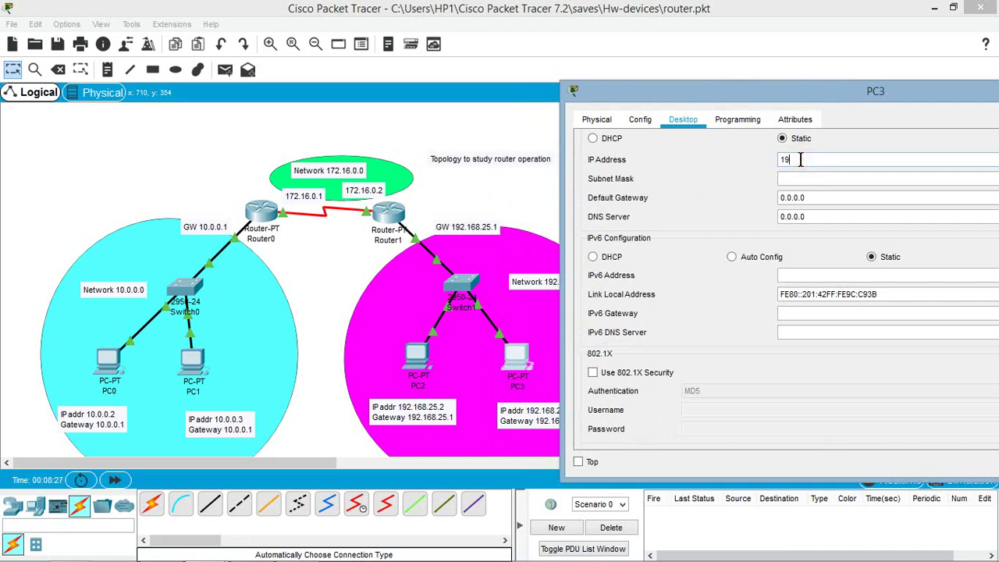
type("2.168.")
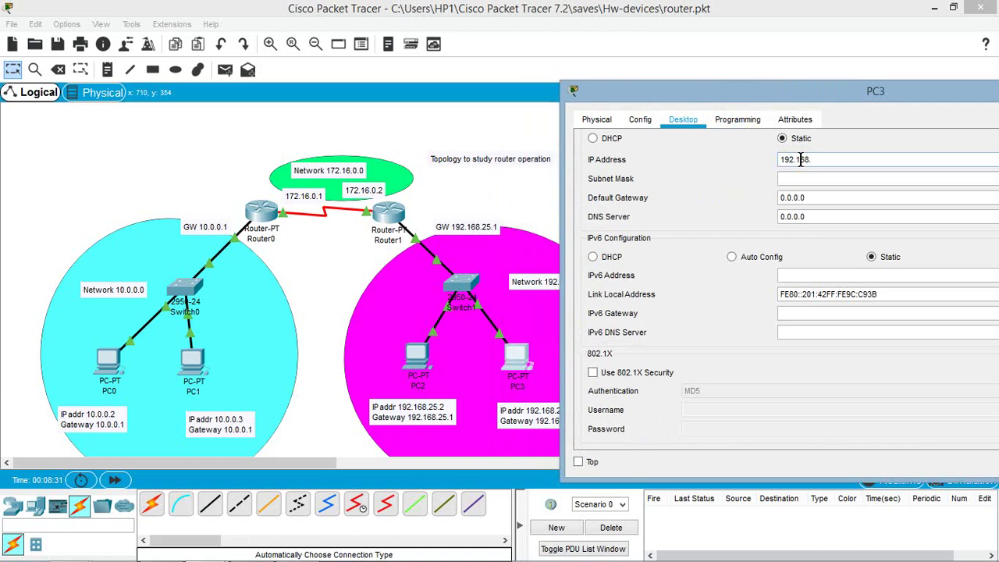
type("25.3")
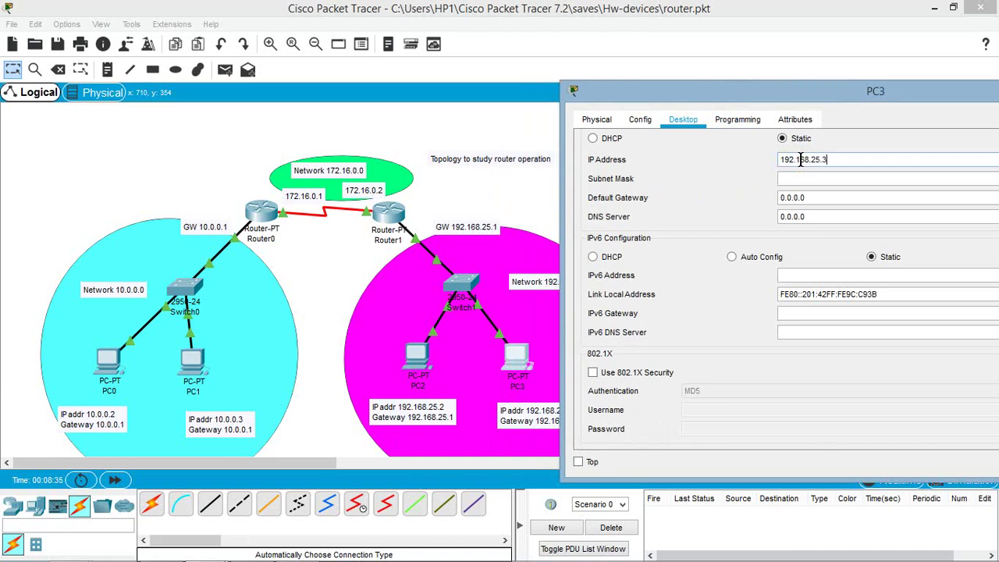
left_click(800, 178)
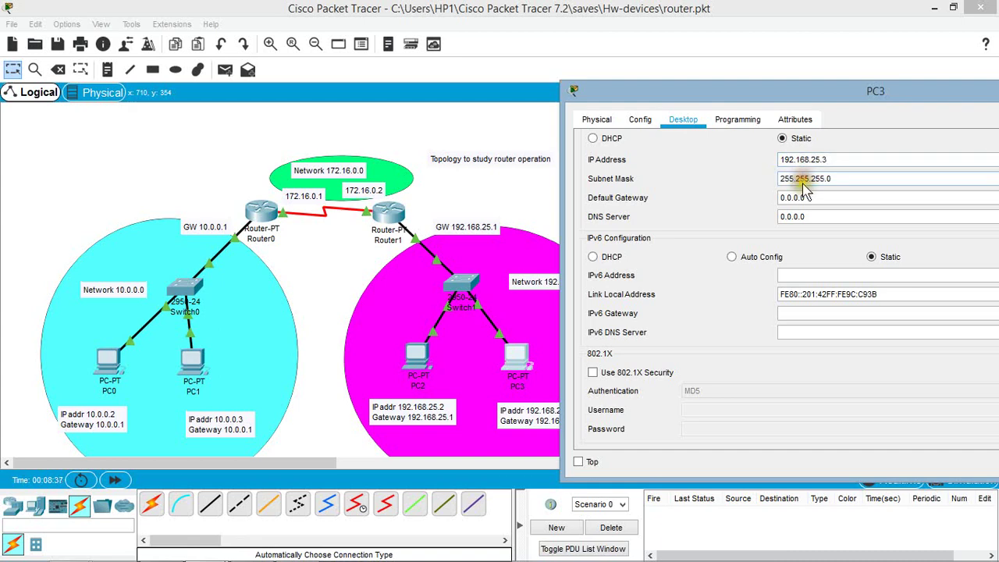
Set PC3's default gateway to 192.168.25.1 and close its configuration.
left_click_drag(804, 200, 772, 199)
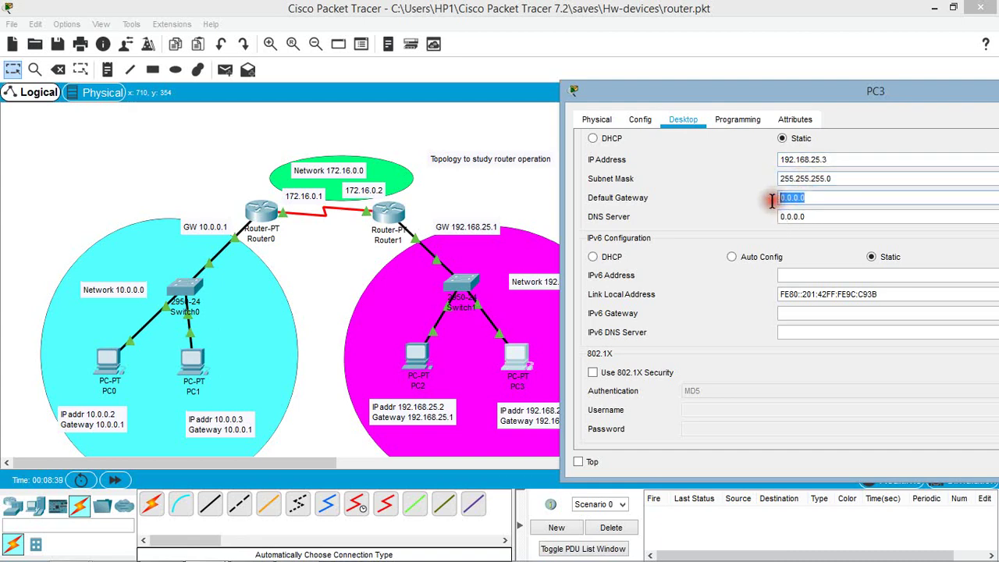
type("192.168.25.1")
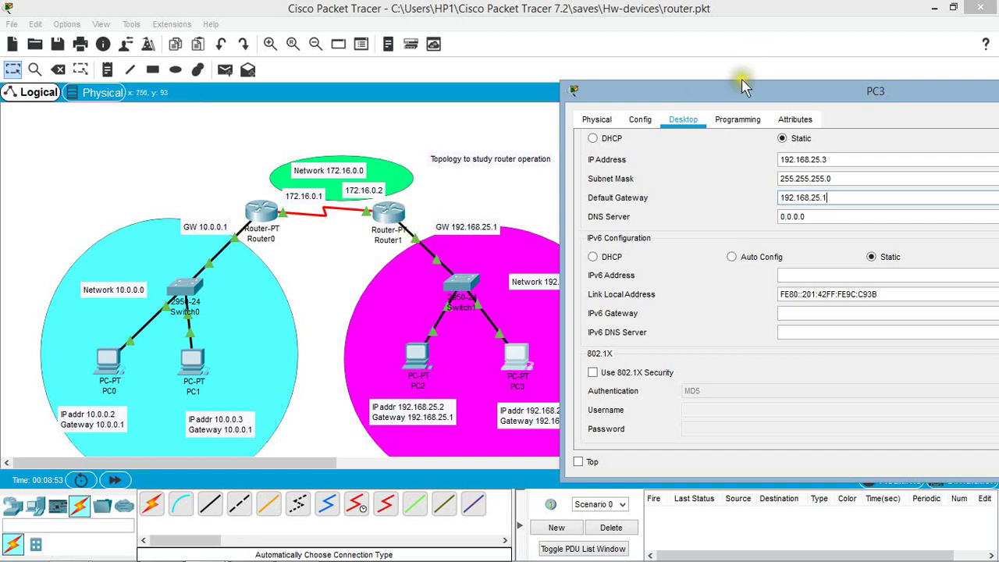
left_click_drag(742, 93, 517, 78)
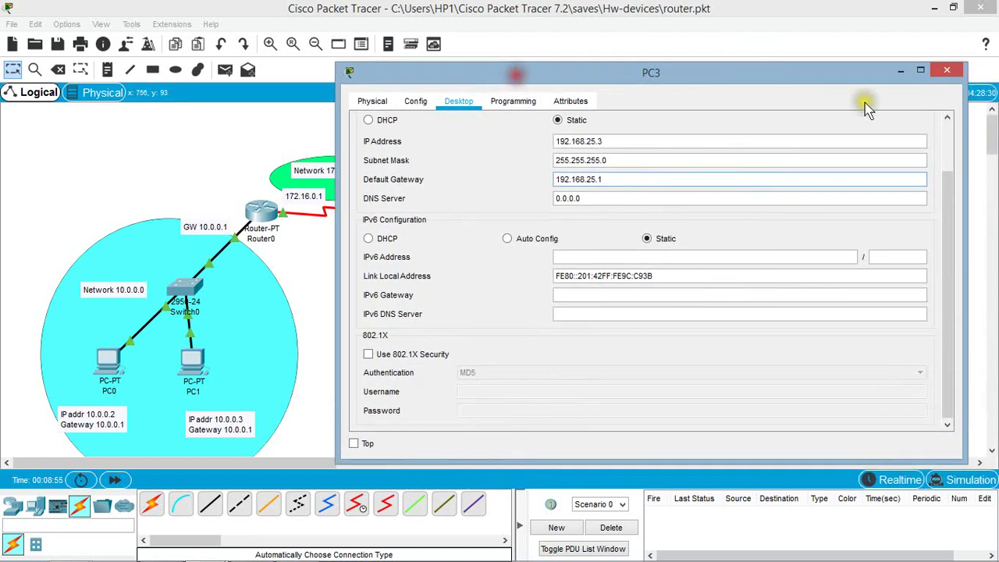
left_click(946, 72)
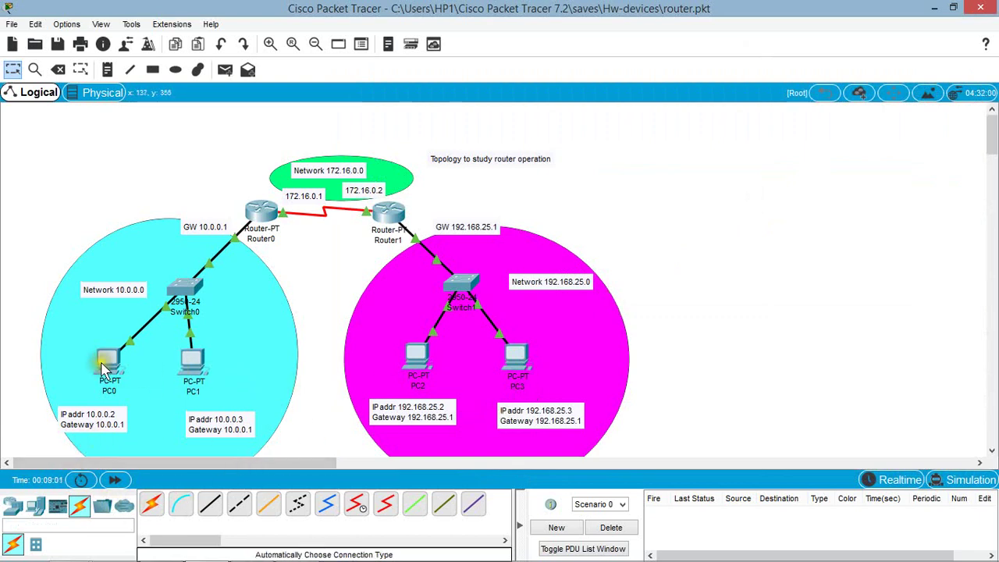
Open the Command Prompt on PC0, keeping the topology visible beside its window.
mouse_move(104, 369)
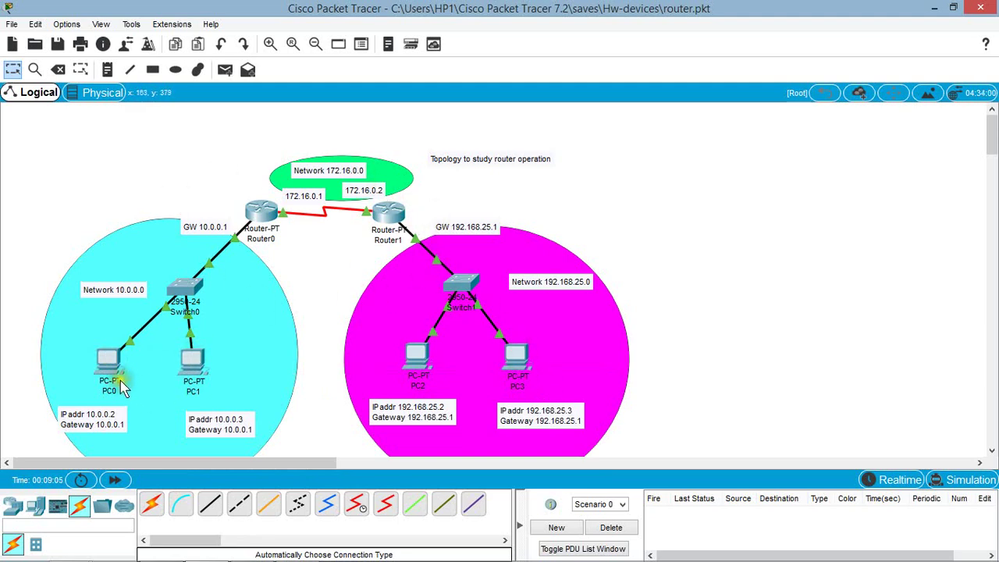
left_click(103, 363)
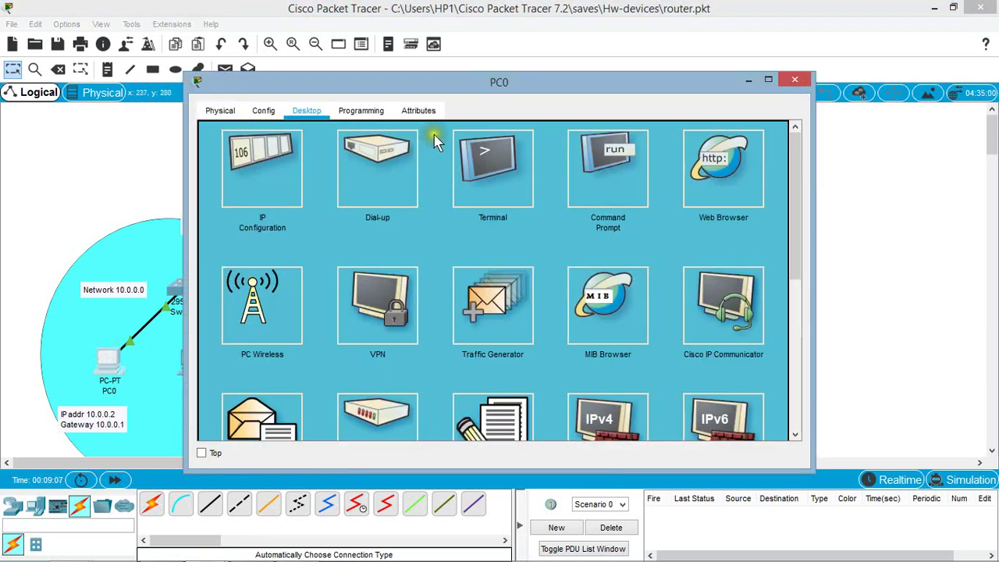
left_click_drag(459, 83, 711, 78)
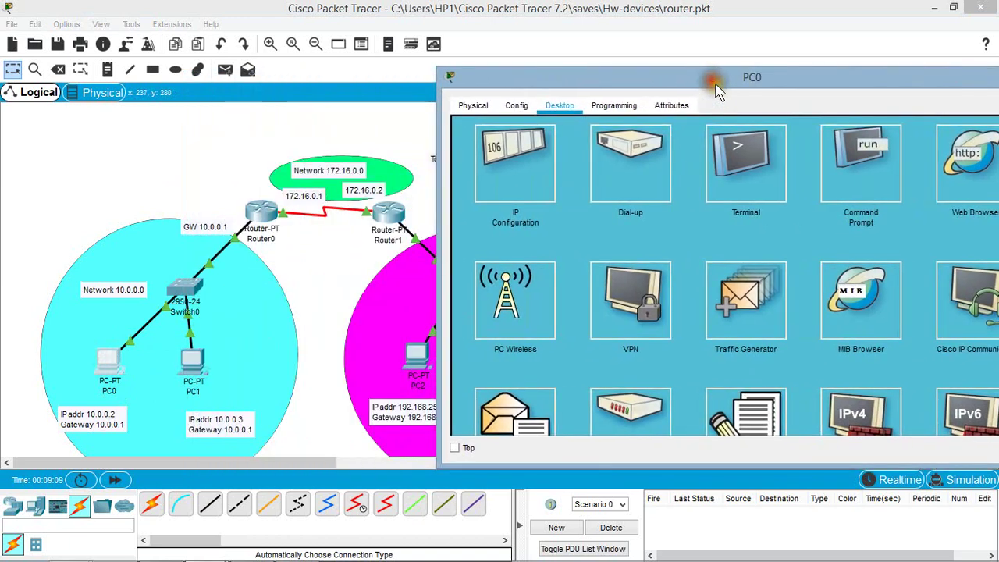
left_click(862, 168)
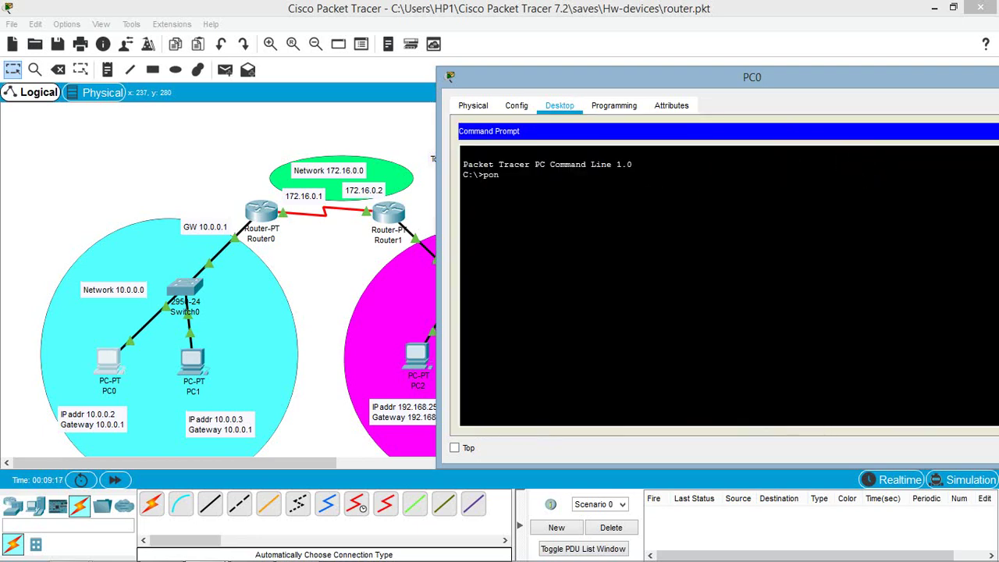
Ping PC3 at 192.168.25.3 from PC0 and close PC0's window.
type("pong")
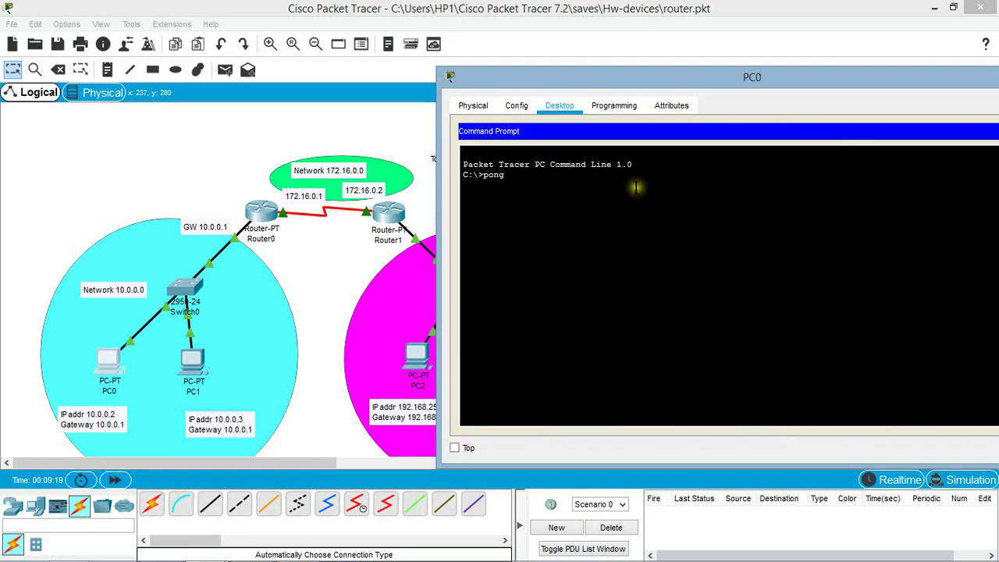
key("BackSpace")
key("BackSpace")
key("BackSpace")
key("BackSpace")
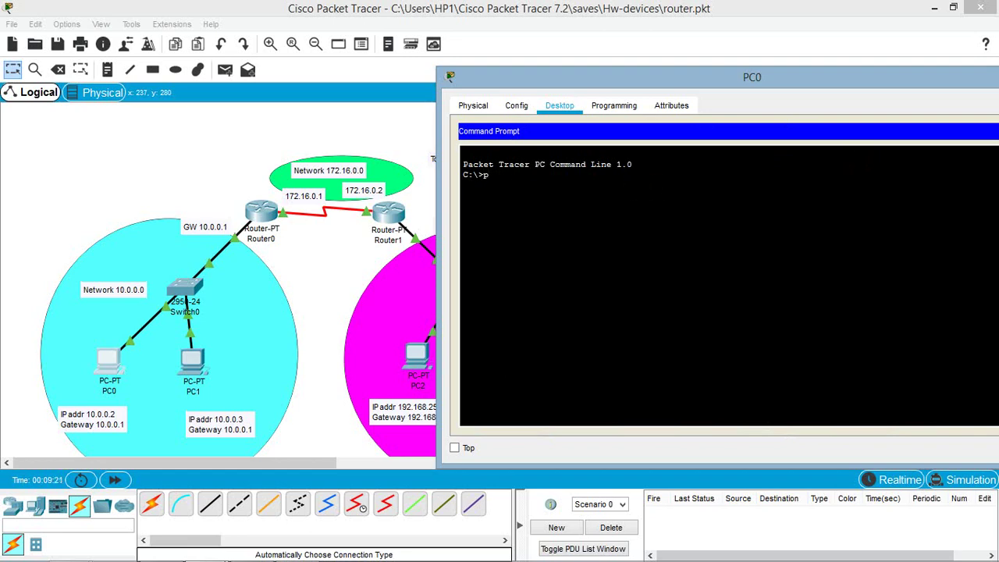
type("ing")
left_click_drag(783, 82, 714, 238)
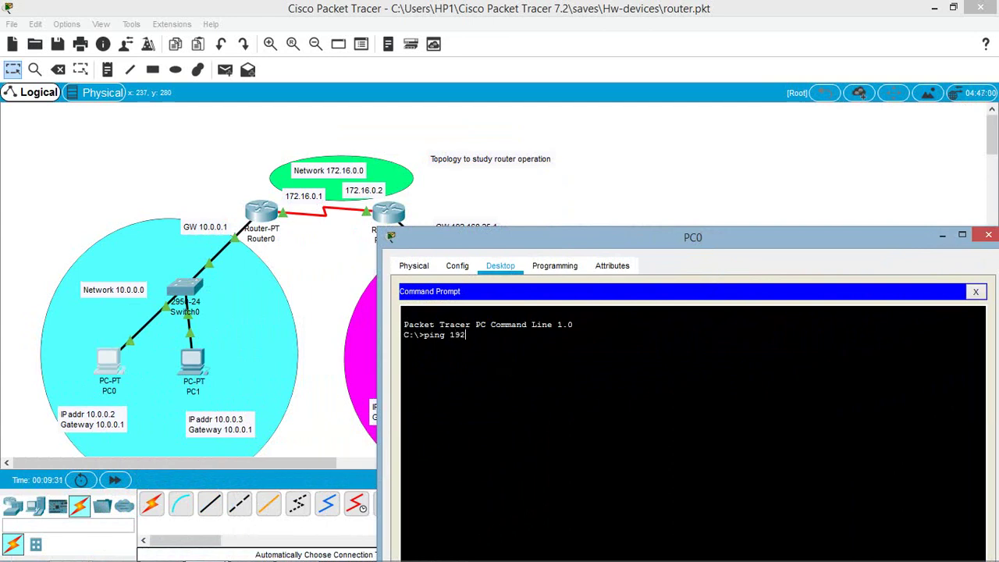
type("192.168.25.3")
key("Return")
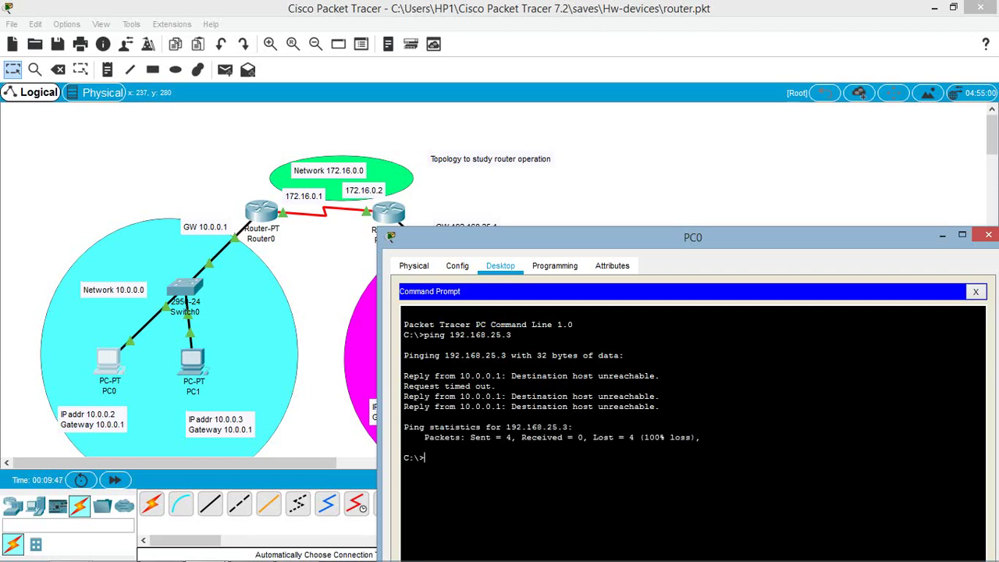
left_click(632, 254)
left_click_drag(632, 246, 558, 195)
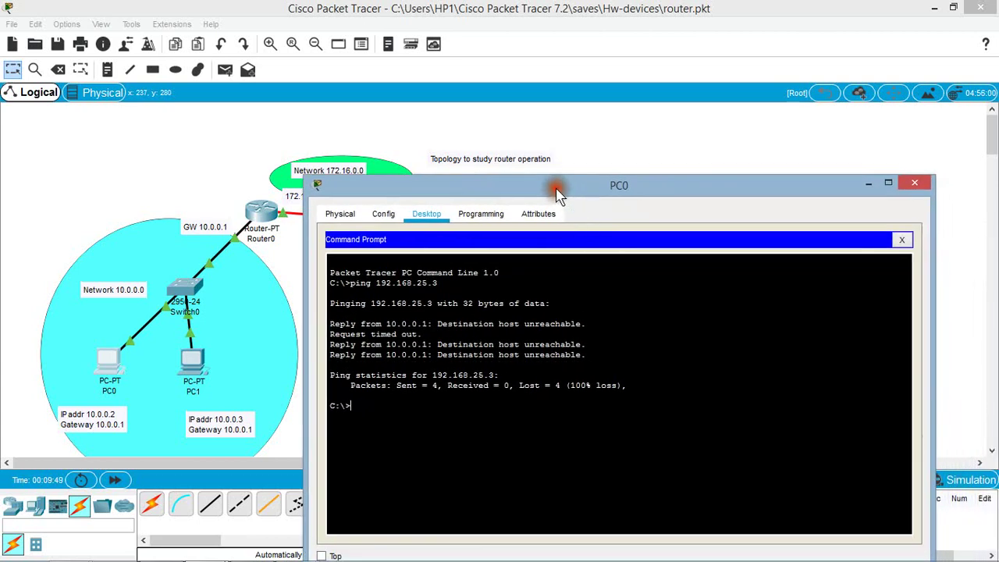
left_click(914, 188)
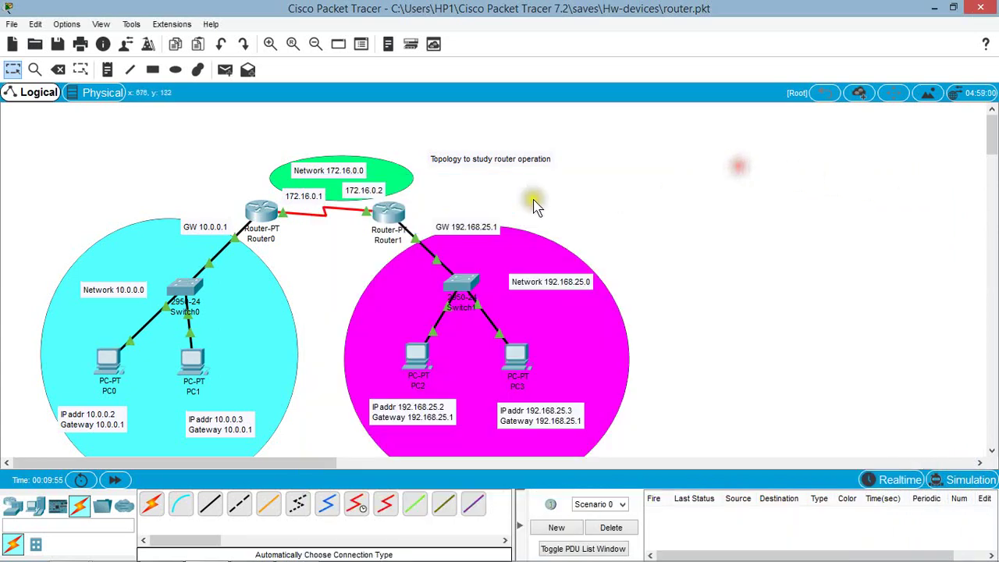
left_click(265, 215)
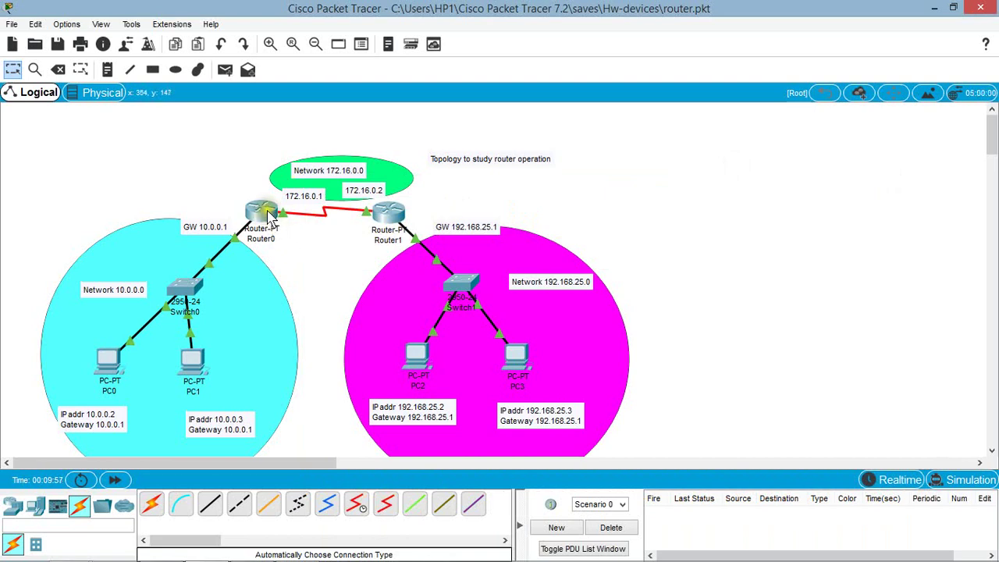
left_click(528, 260)
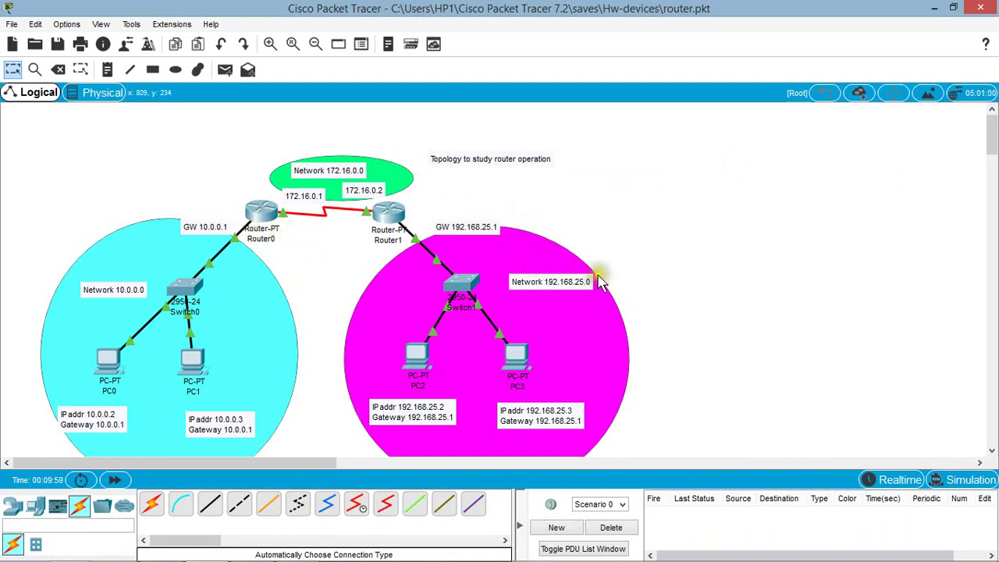
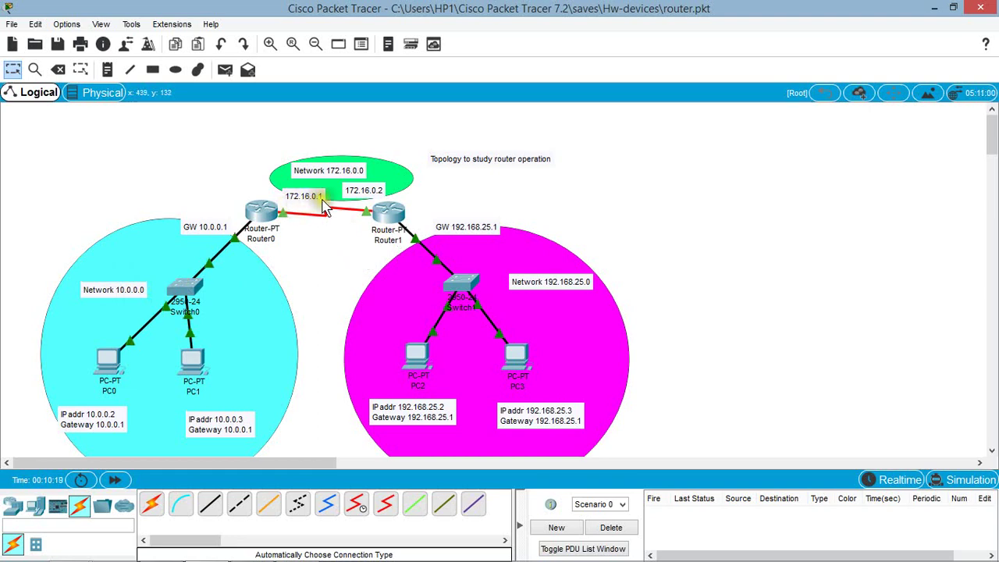
Add a static route on Router0 to network 192.168.25.0, mask 255.255.255.0, with next hop 172.16.0.2, and close its configuration.
left_click(262, 213)
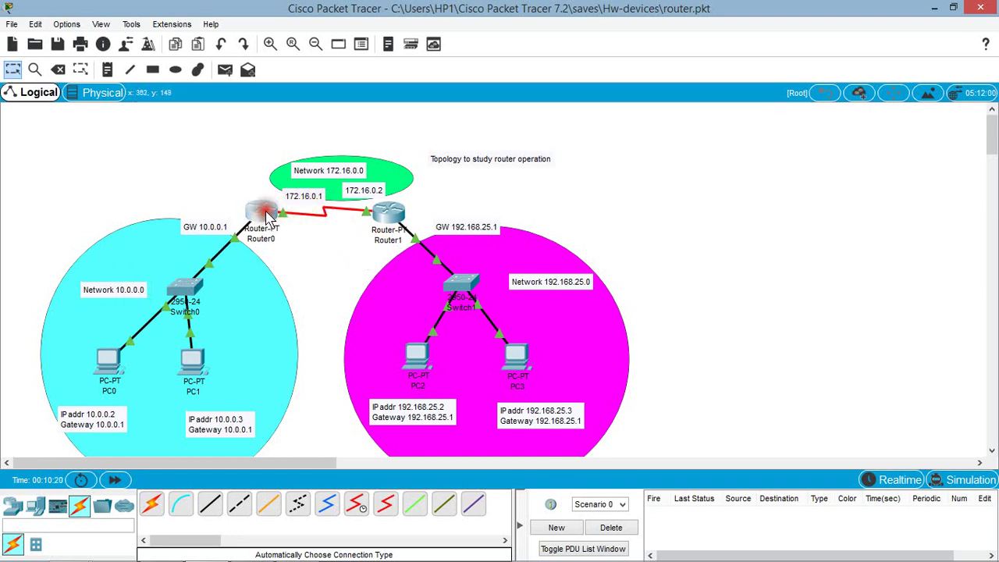
left_click_drag(479, 86, 699, 99)
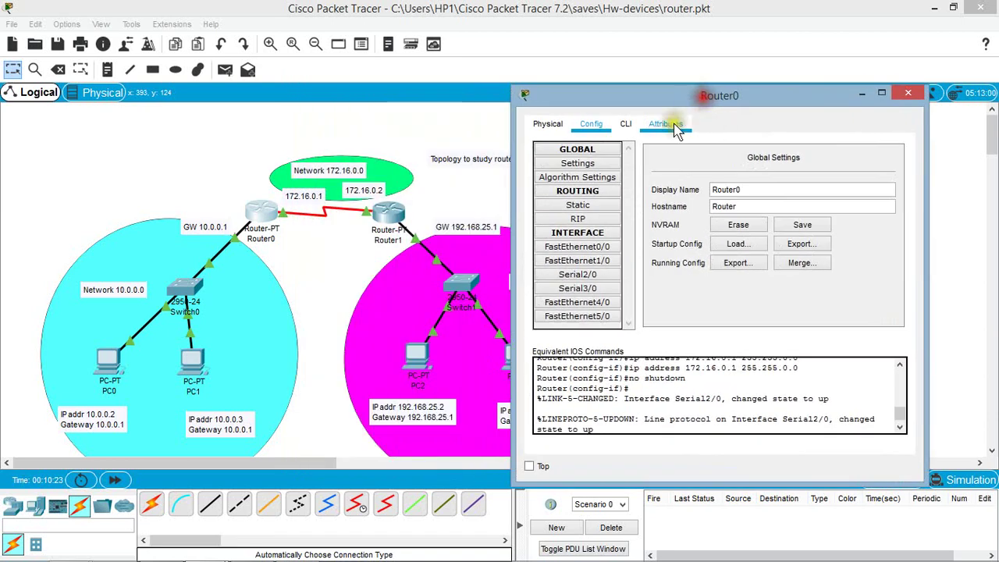
left_click(581, 206)
left_click(741, 174)
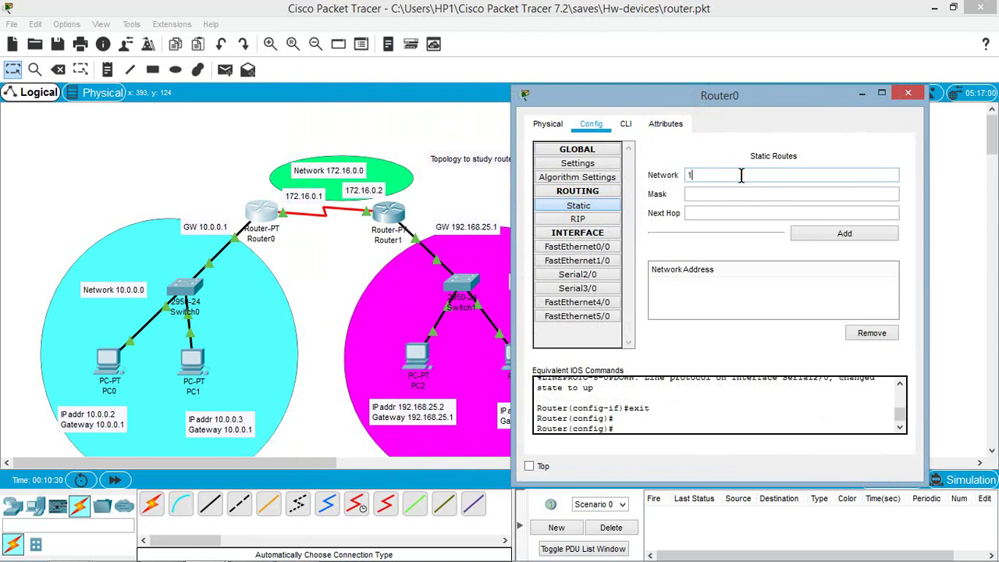
type("192.168.25.0")
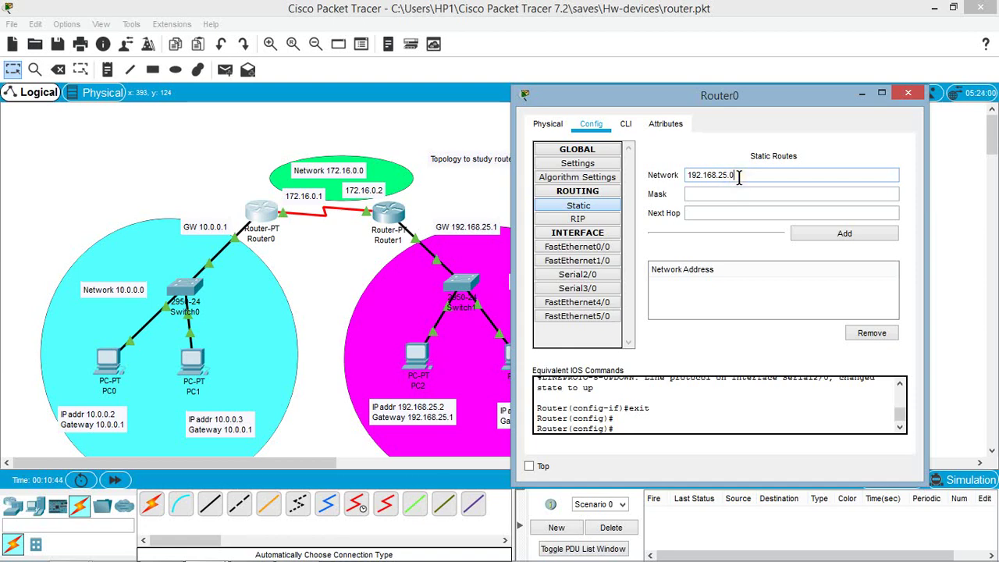
left_click(717, 193)
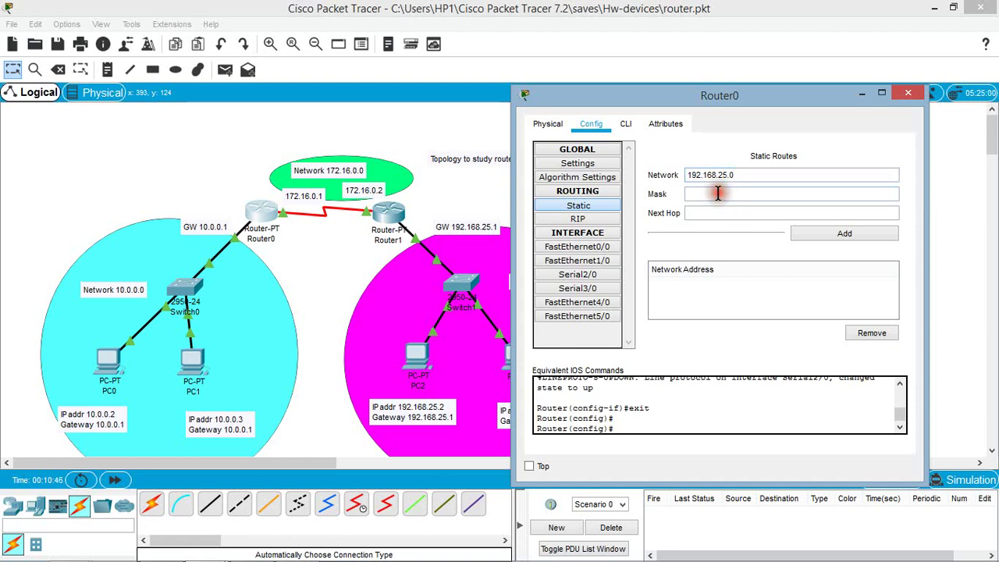
type("255.255.255.0")
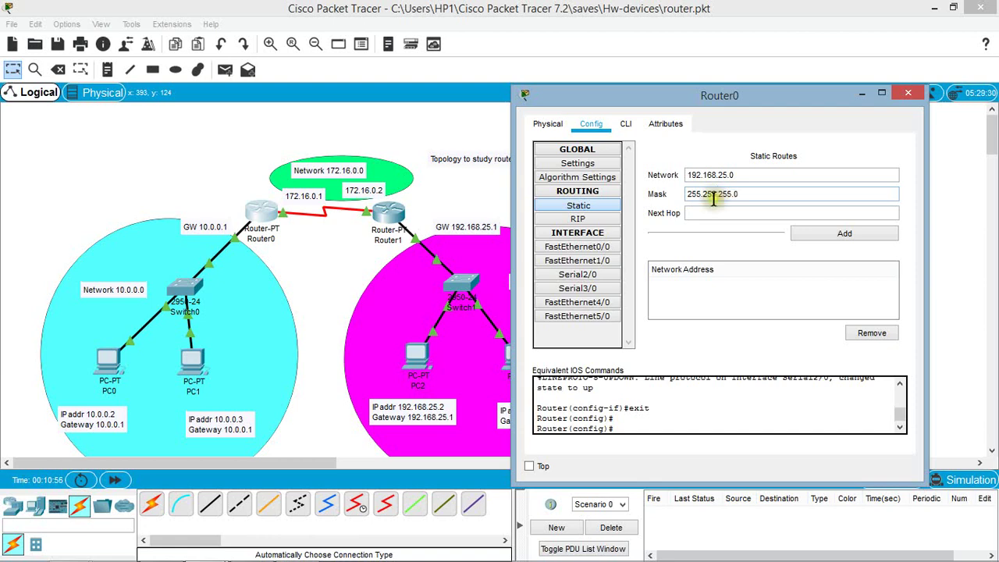
left_click(700, 215)
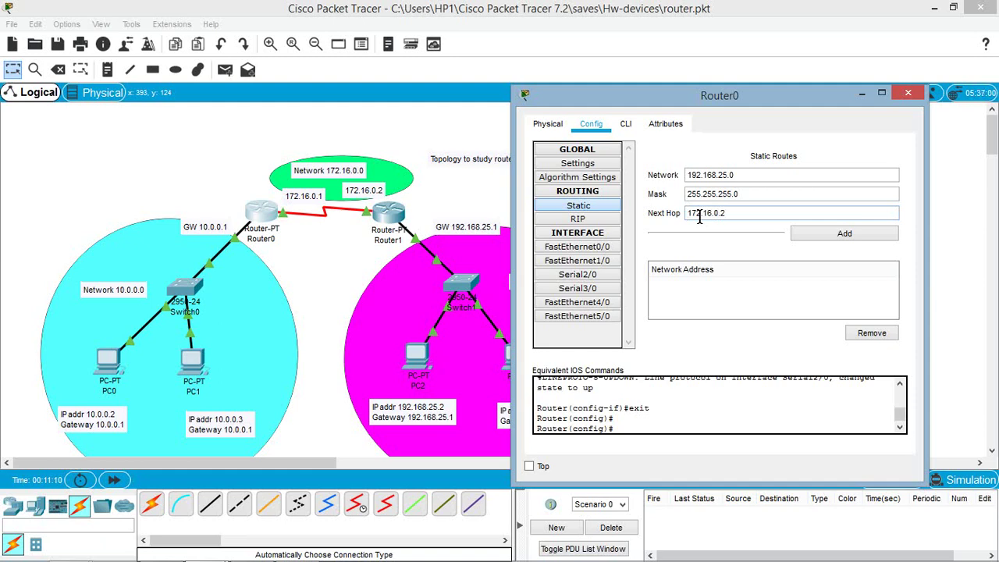
left_click(810, 237)
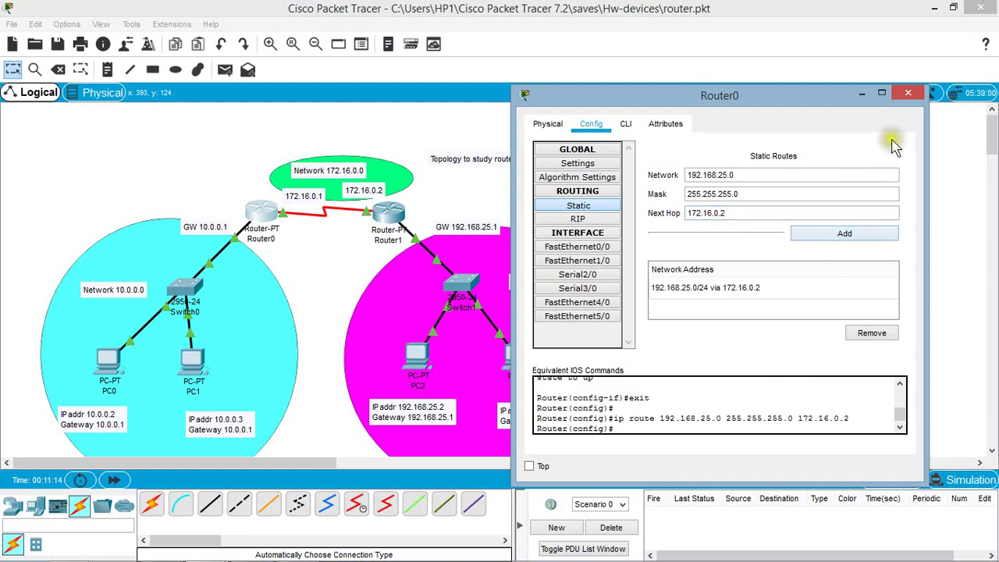
left_click(908, 93)
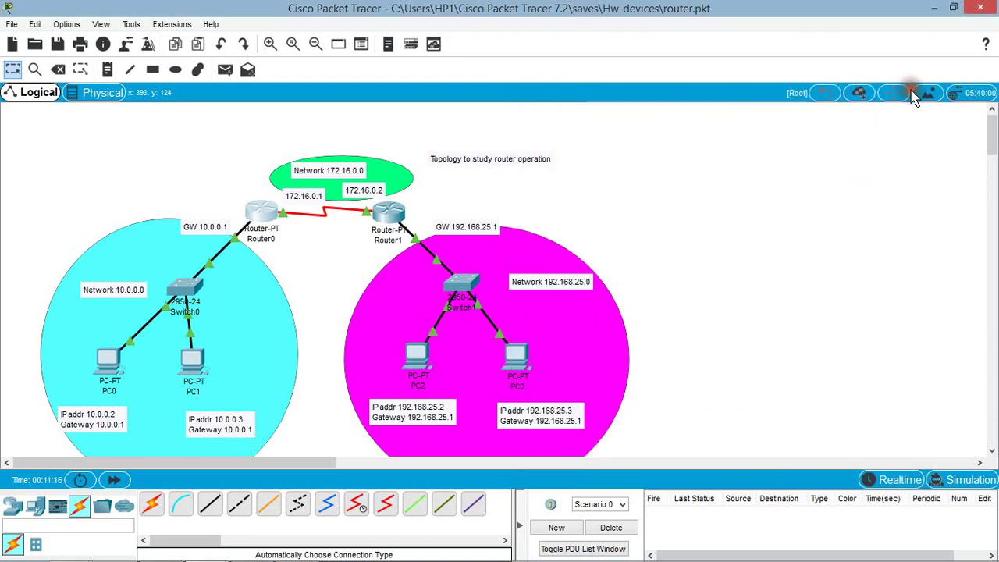
Add a static route on Router1 to network 10.0.0.0, mask 255.0.0.0, with next hop 172.16.0.1, and close its configuration.
left_click(389, 215)
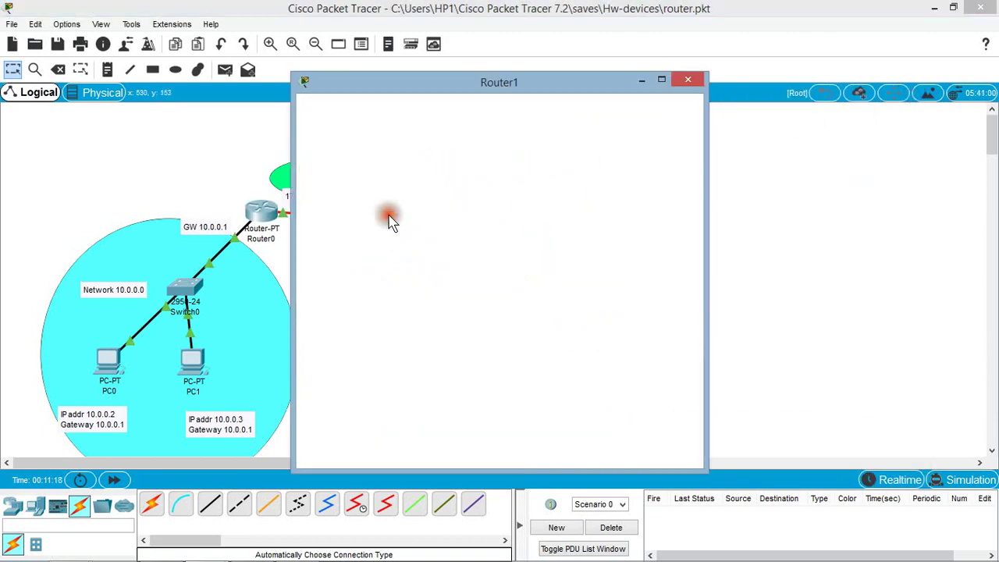
left_click_drag(468, 86, 703, 123)
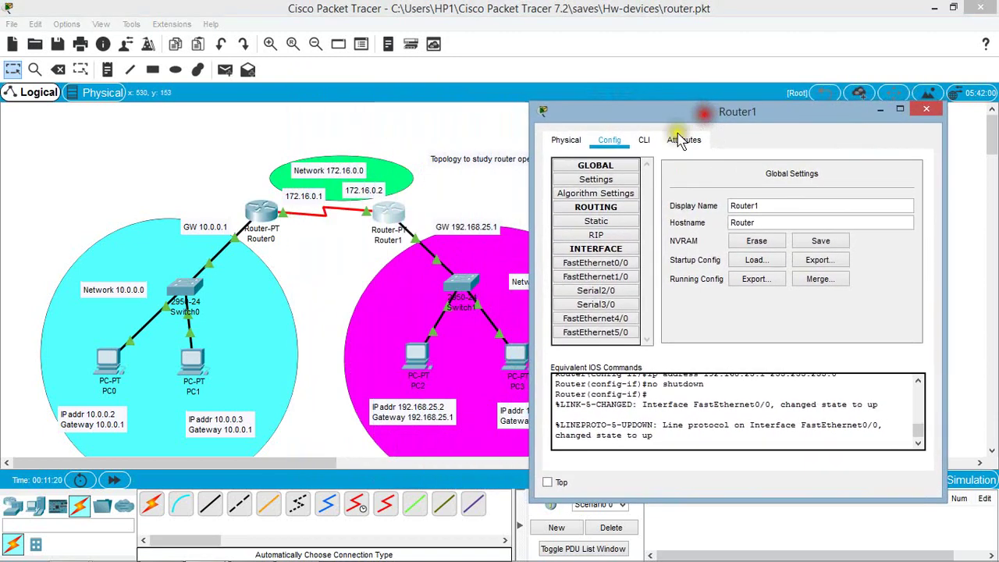
left_click(596, 221)
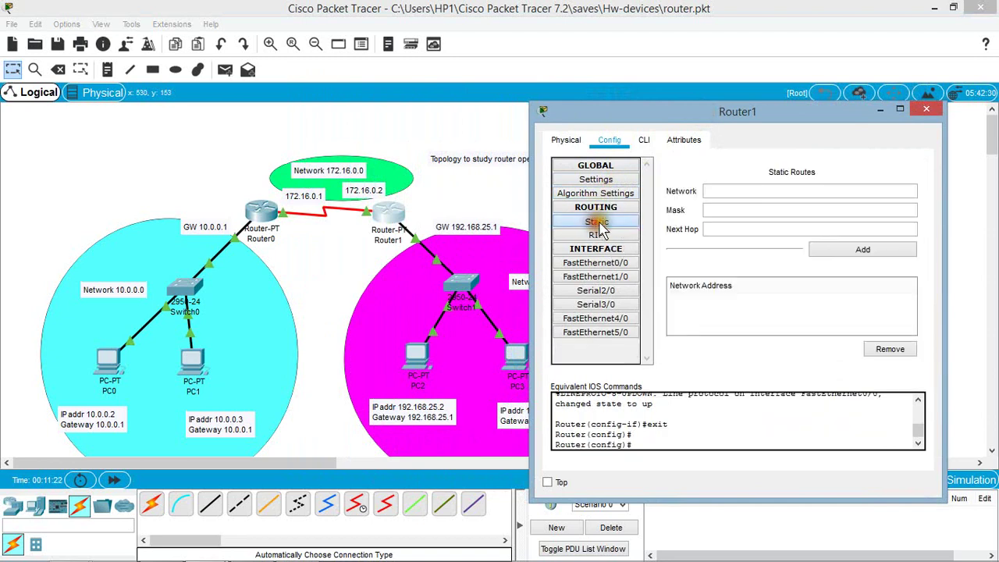
left_click(728, 191)
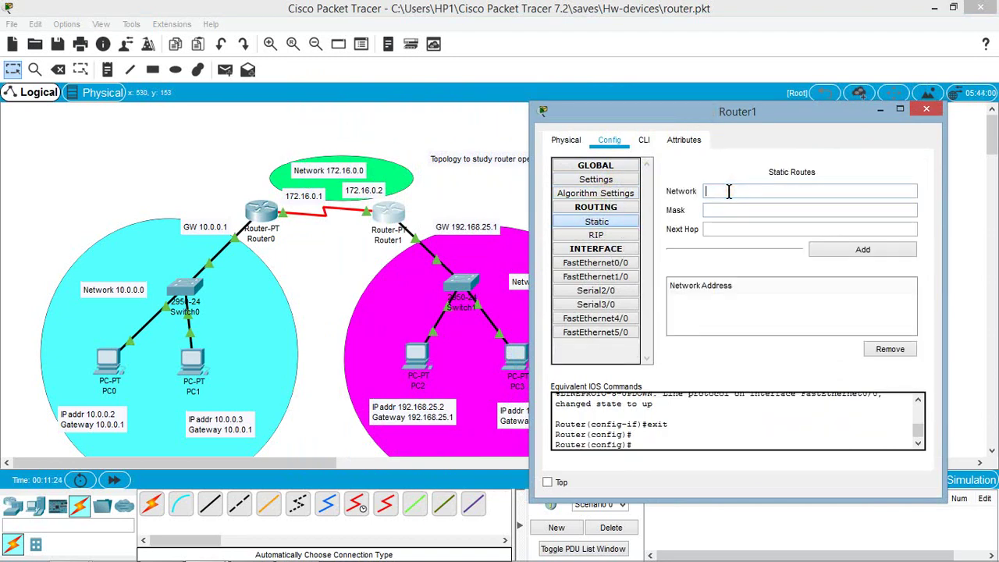
type("10.0.0.0")
left_click(716, 209)
type("2")
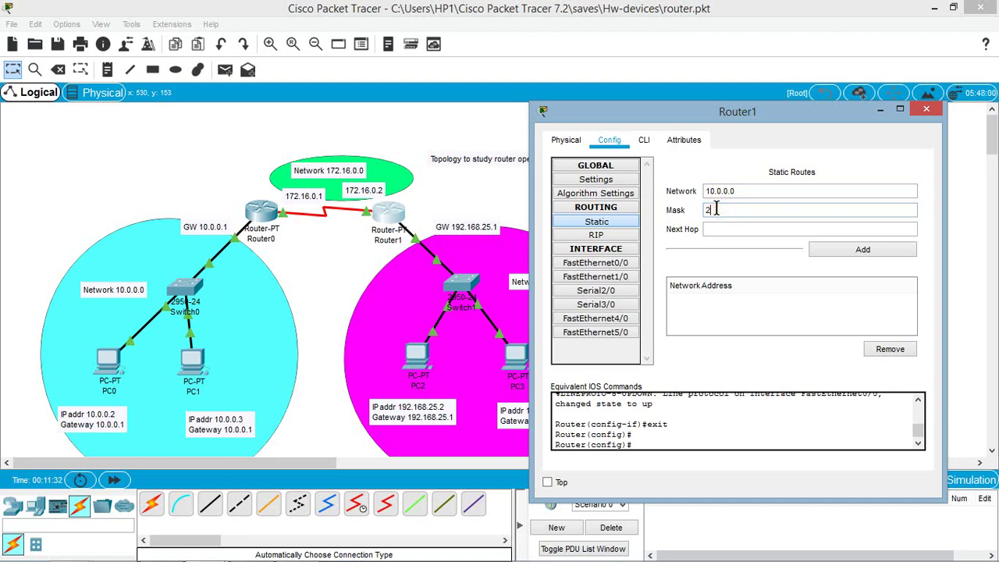
type("55.0.0.0")
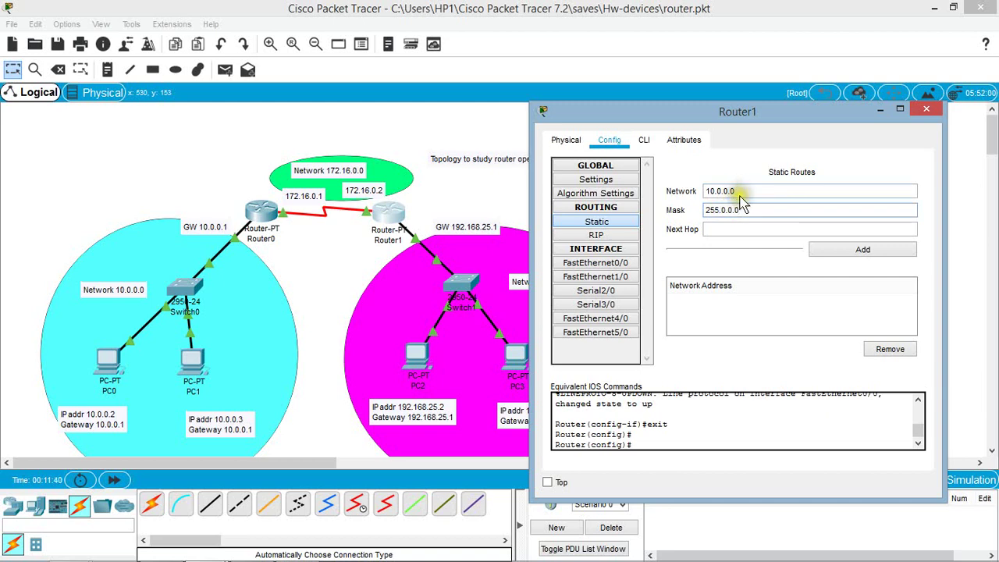
left_click(727, 229)
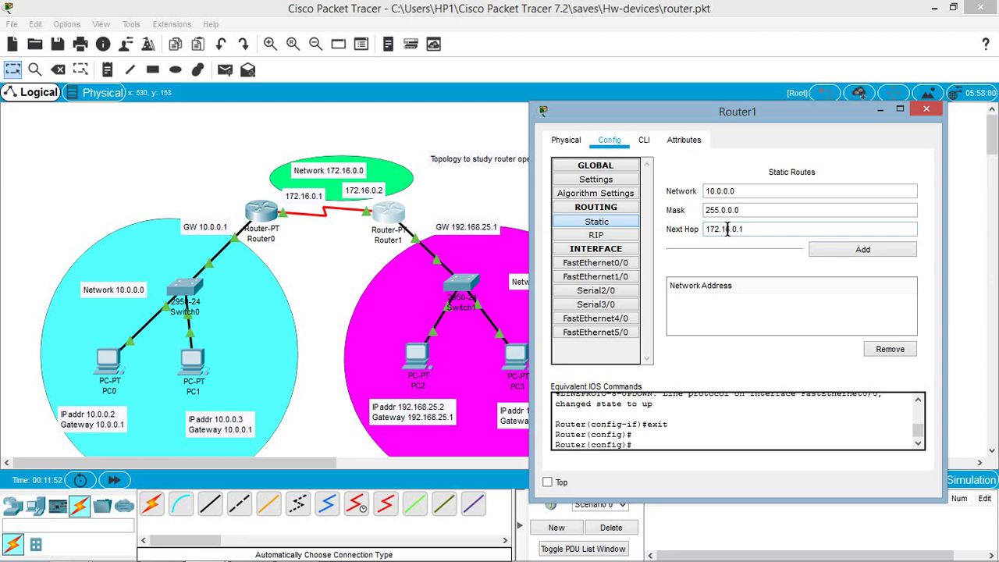
left_click(817, 251)
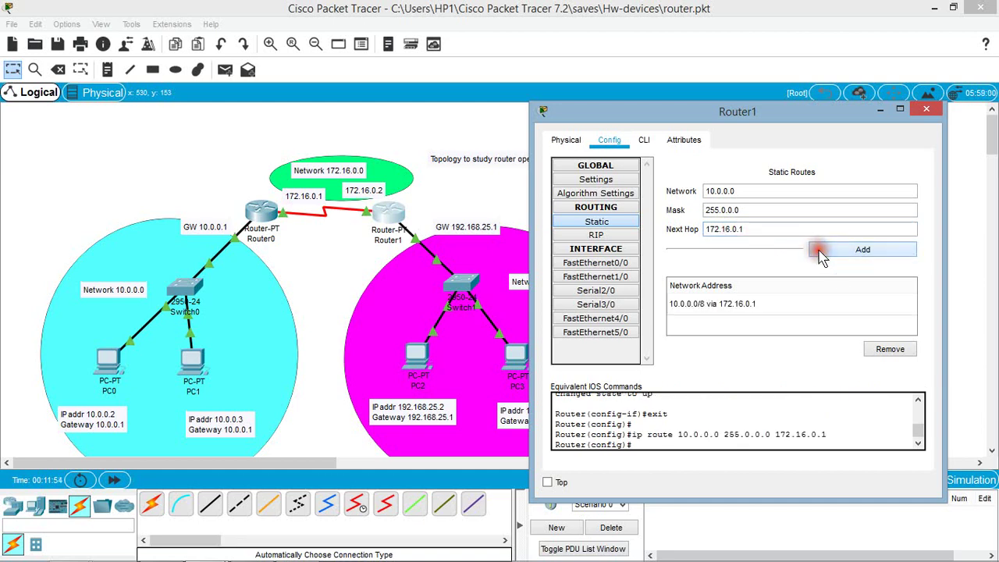
left_click(926, 112)
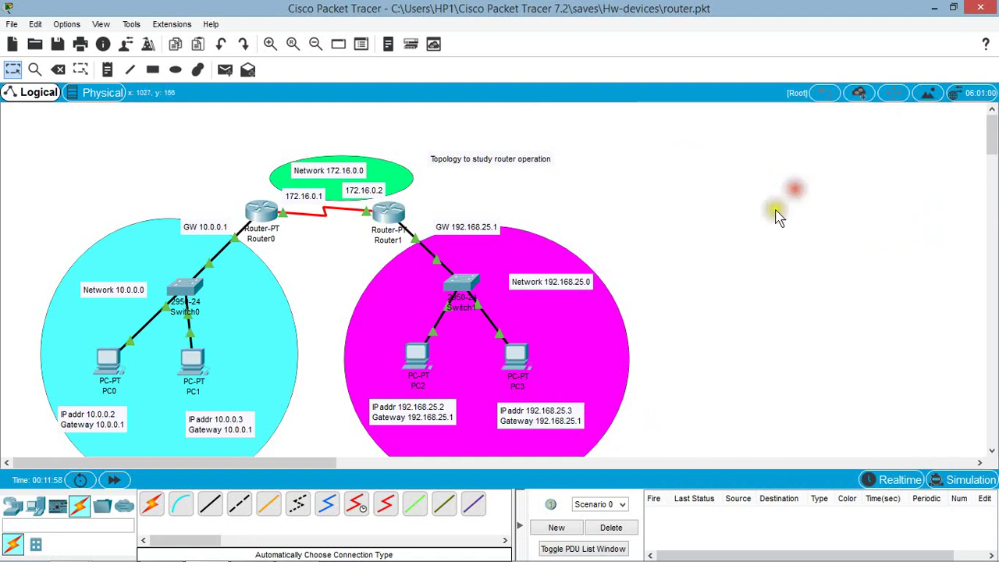
Repeat the ping to 192.168.25.3 from PC0's Command Prompt and minimize PC0's window.
left_click(108, 363)
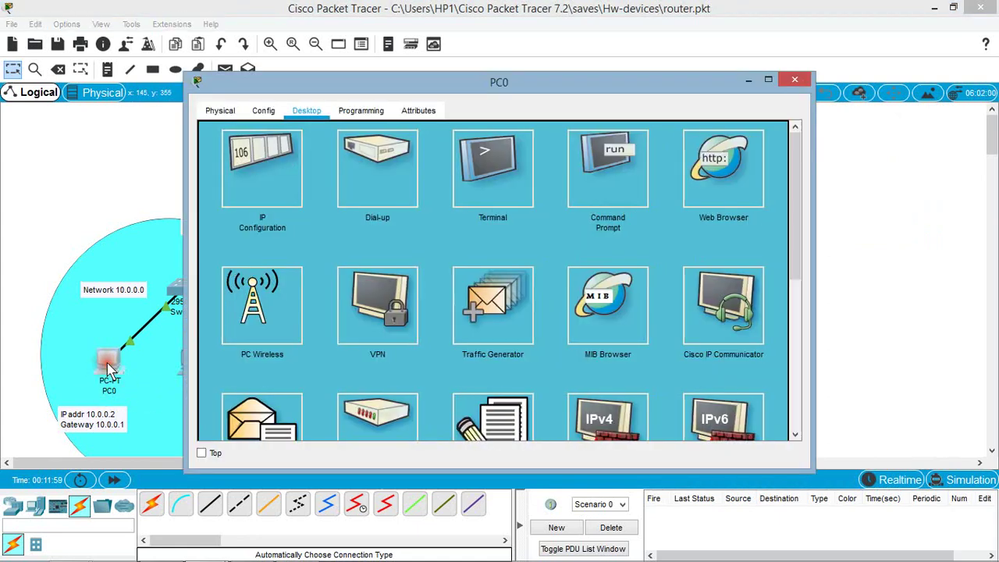
left_click_drag(518, 83, 605, 72)
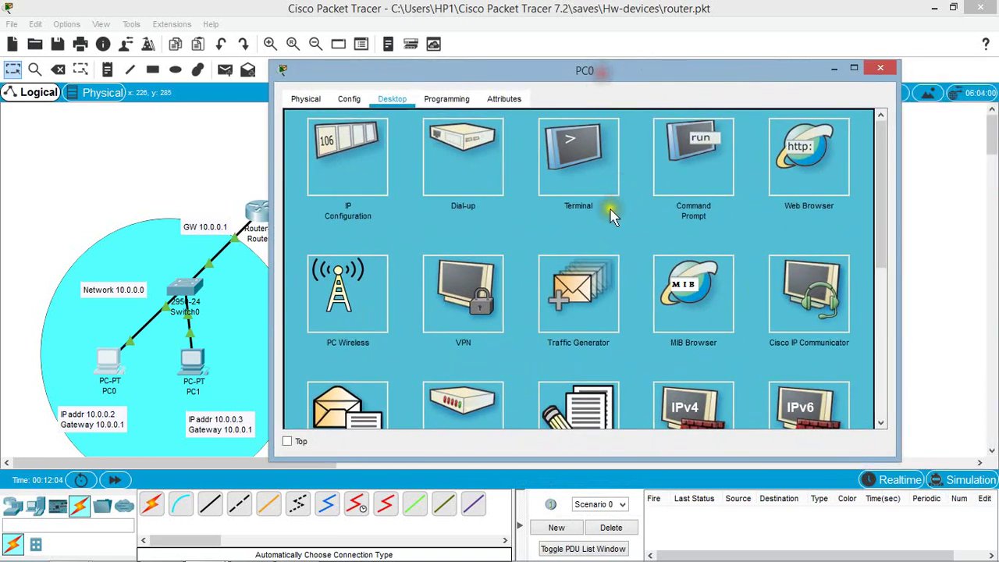
left_click(698, 165)
key("Up")
key("Return")
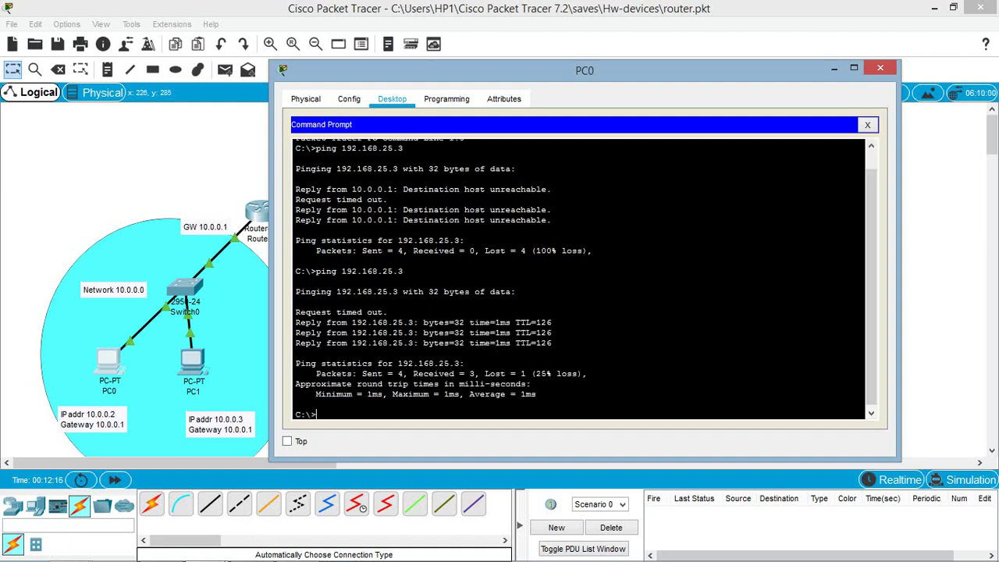
left_click(836, 71)
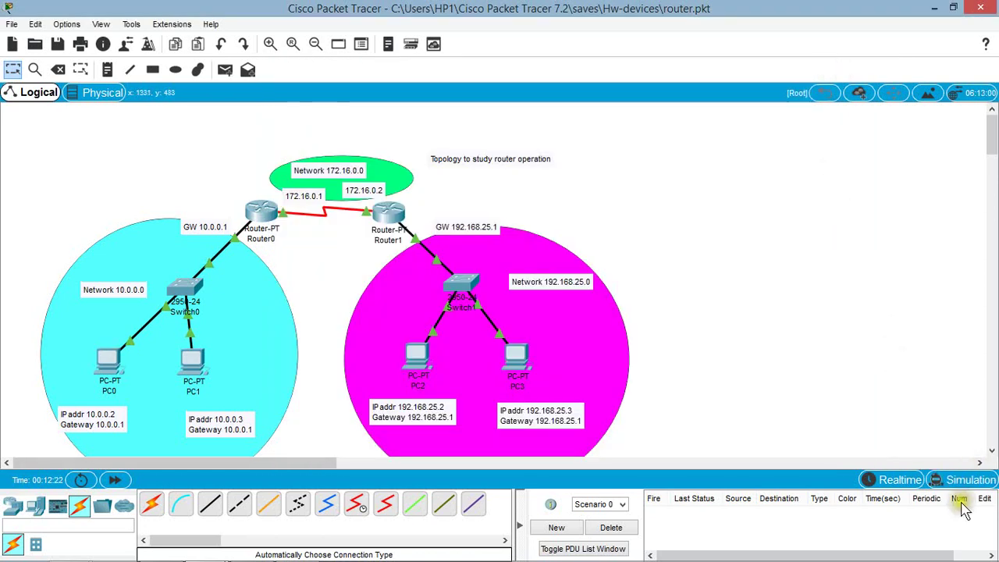
Send a simple PDU from PC1 to PC2 across the two routers.
left_click(224, 70)
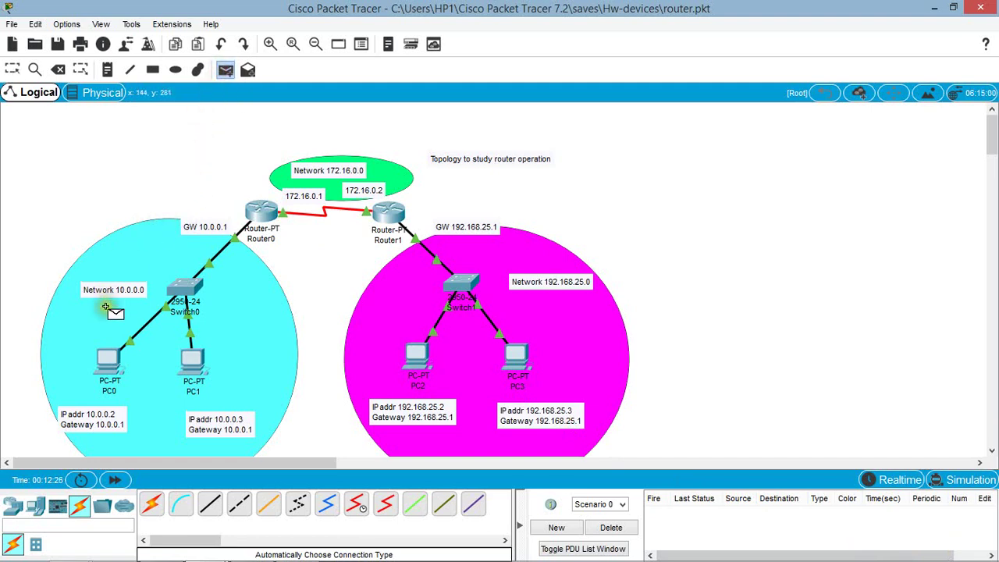
left_click(104, 358)
left_click(194, 363)
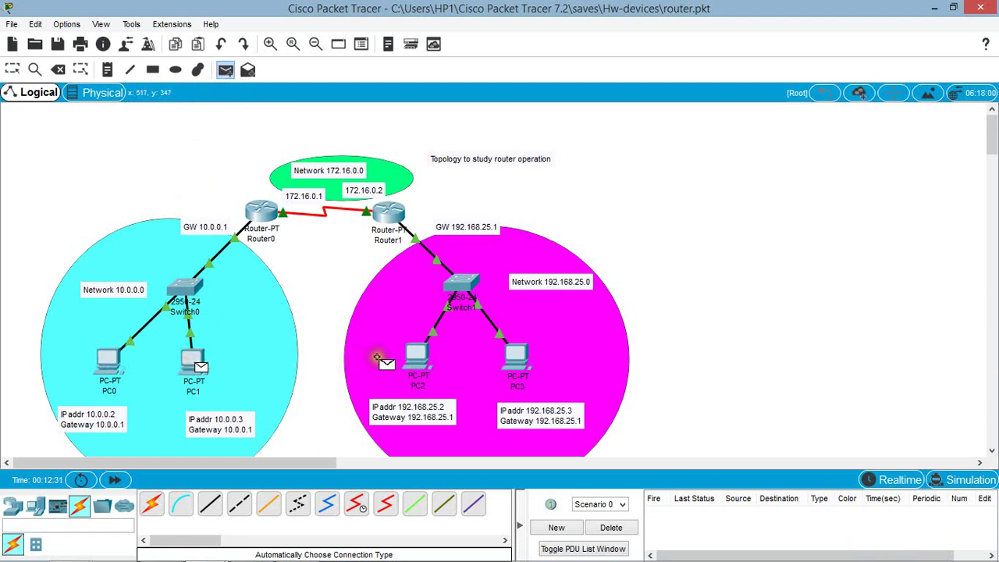
left_click(413, 353)
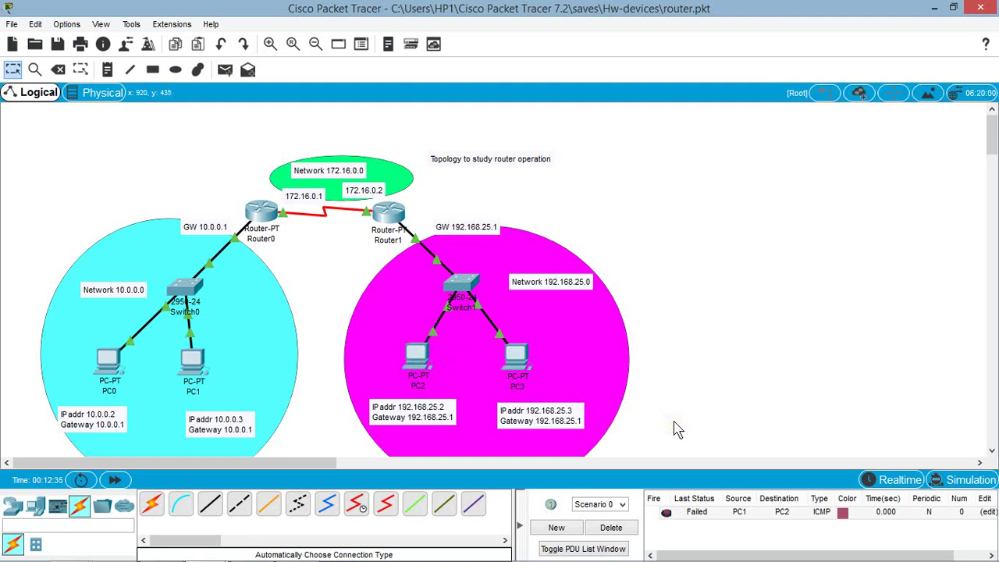
left_click(706, 330)
left_click(732, 204)
mouse_move(421, 371)
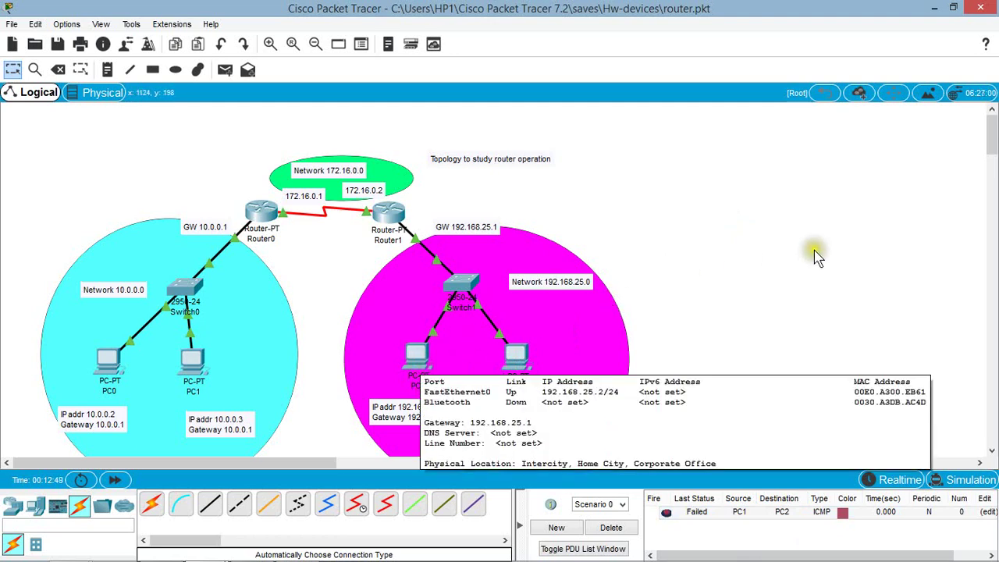
left_click(962, 212)
left_click(225, 69)
left_click(105, 357)
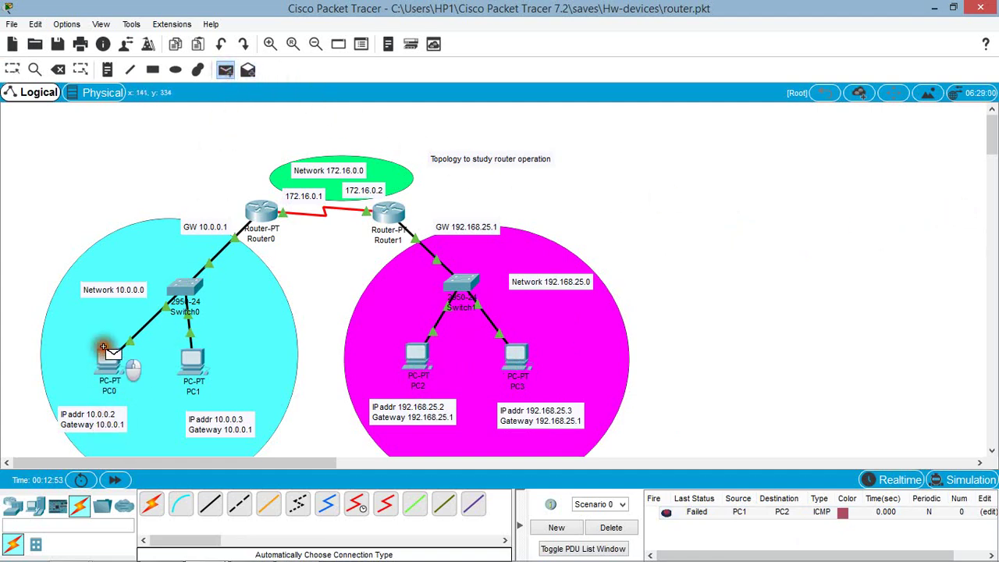
left_click(514, 352)
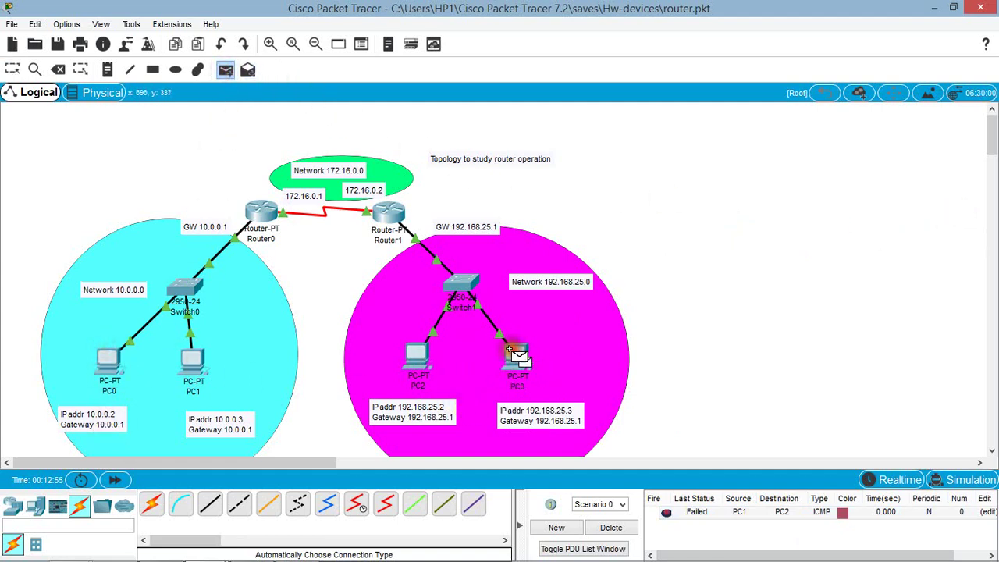
left_click(624, 356)
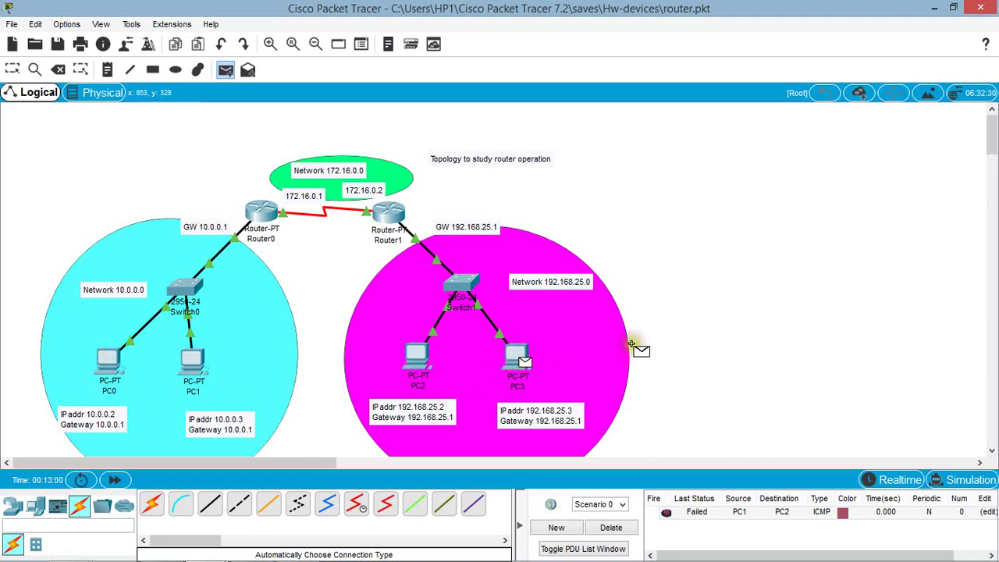
Delete Scenario 0's existing PDU and send a simple PDU from PC0 to PC3.
left_click(611, 528)
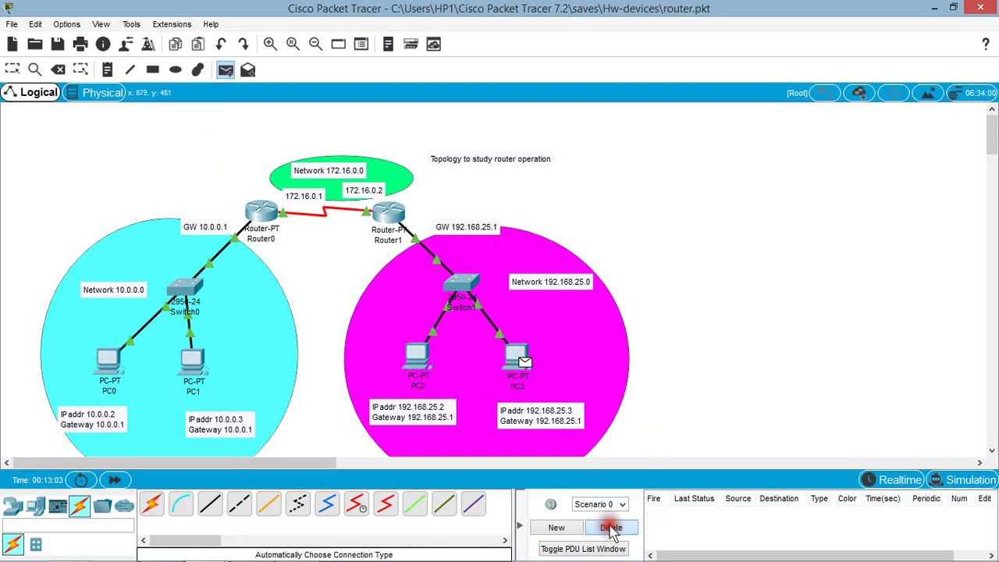
left_click(226, 69)
left_click(105, 375)
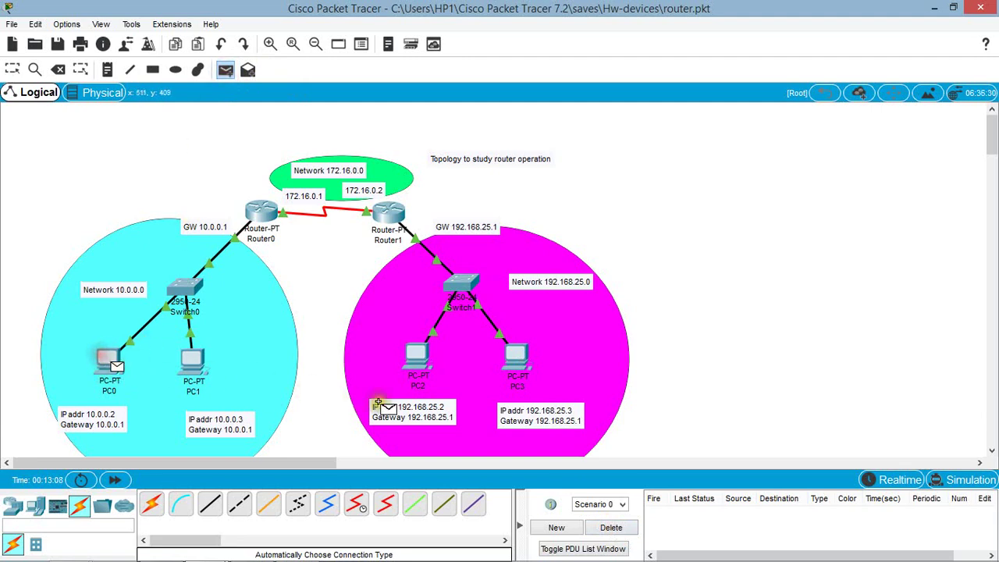
left_click(518, 357)
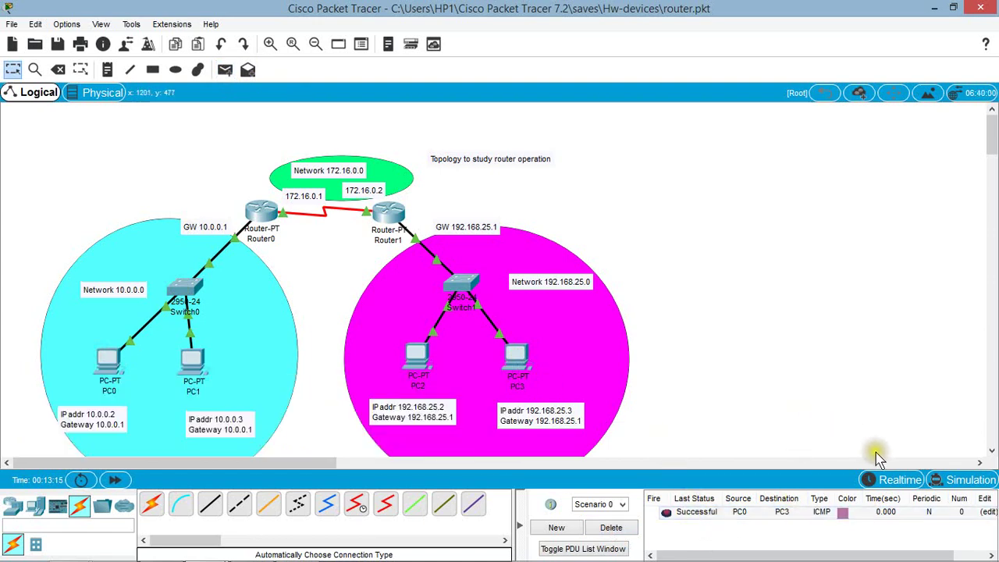
Switch to Simulation mode and play the ICMP packet exchange between PC0 and PC3.
left_click(960, 479)
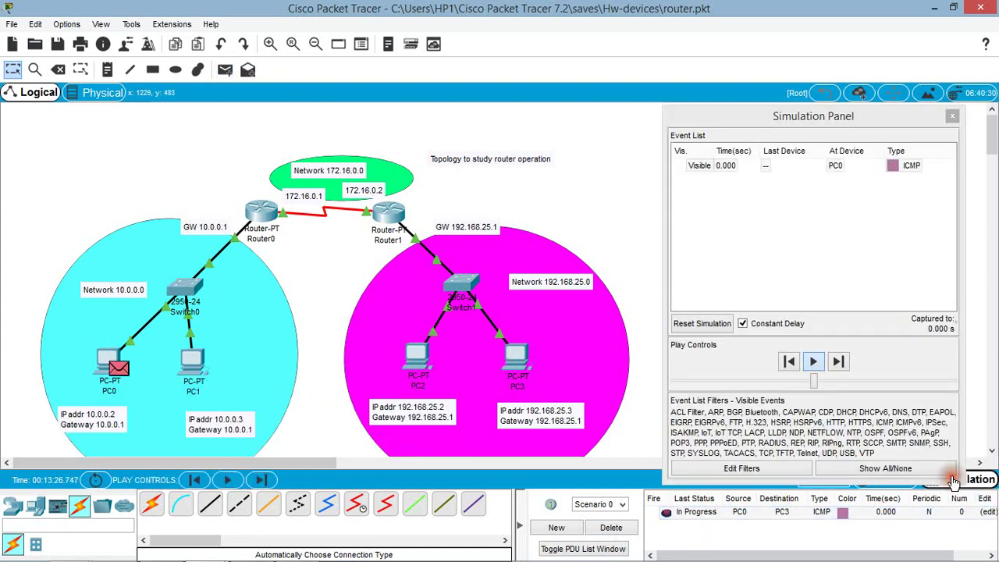
left_click(812, 361)
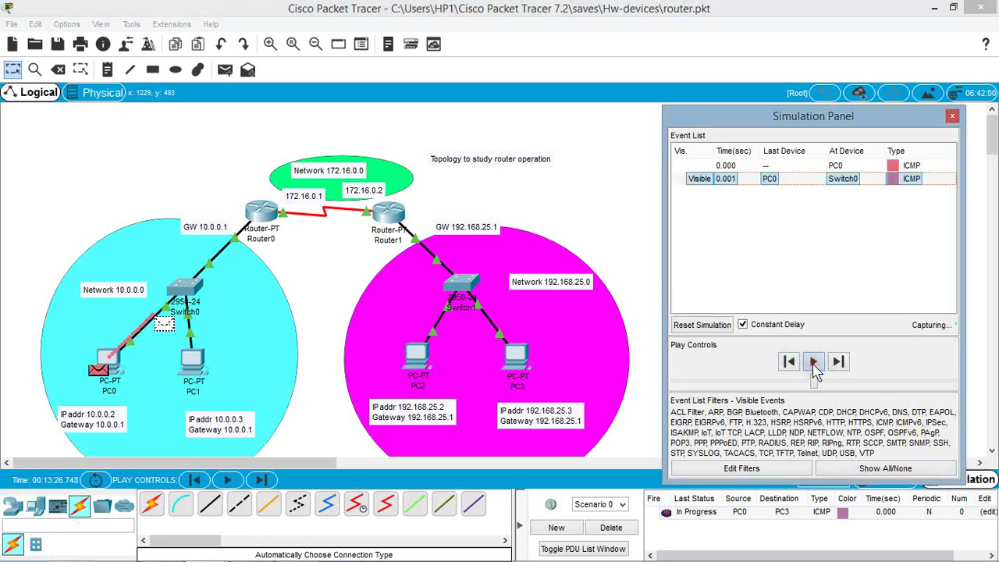
left_click(812, 365)
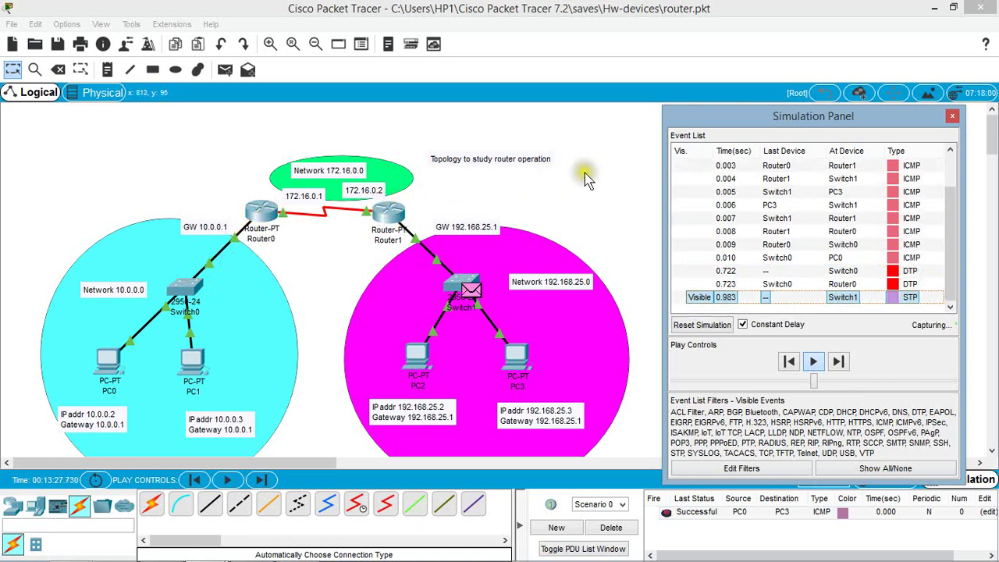
Switch to PowerPoint to check the Output slide of hardware-devices and return to Packet Tracer.
left_click(613, 167)
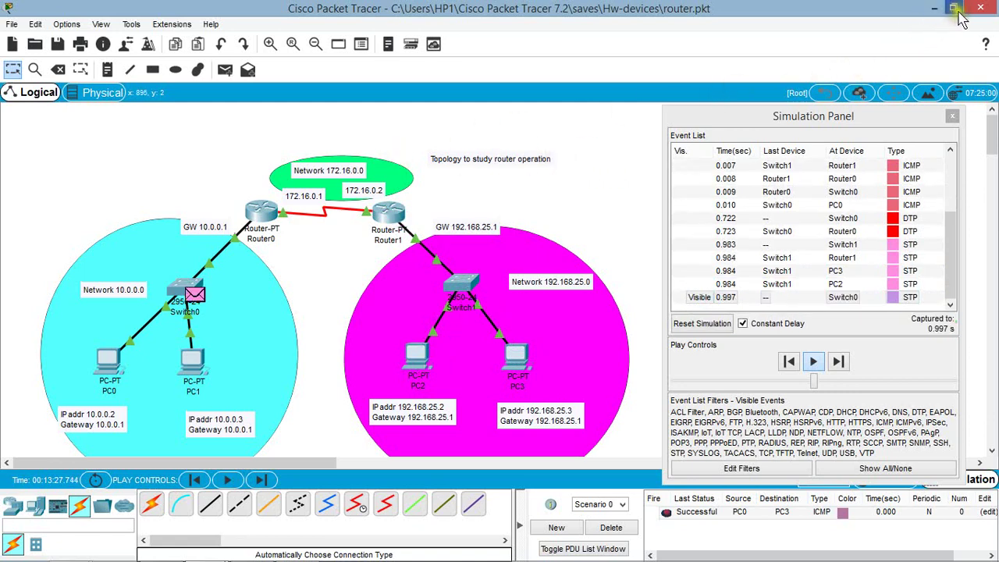
left_click(933, 9)
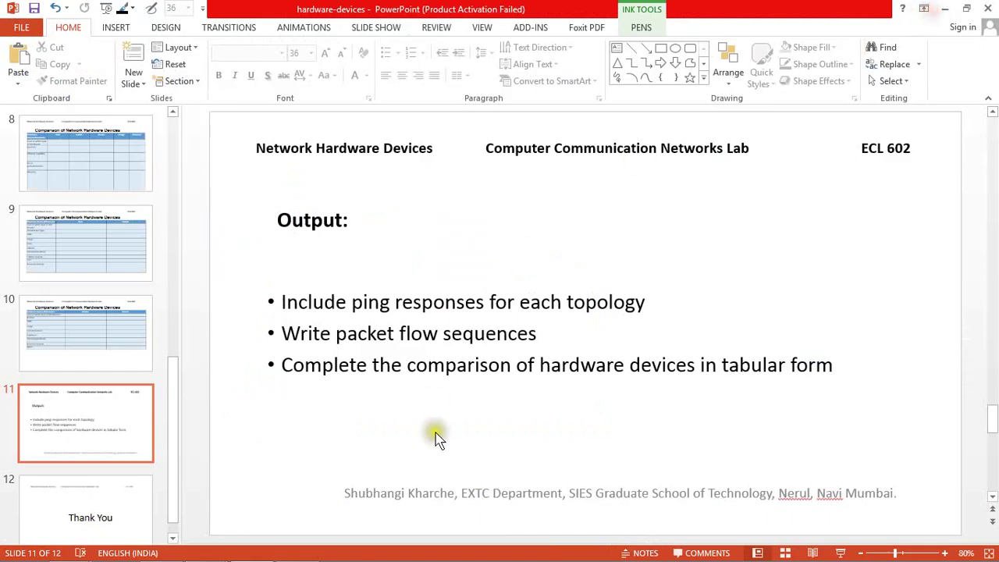
key("alt+Tab")
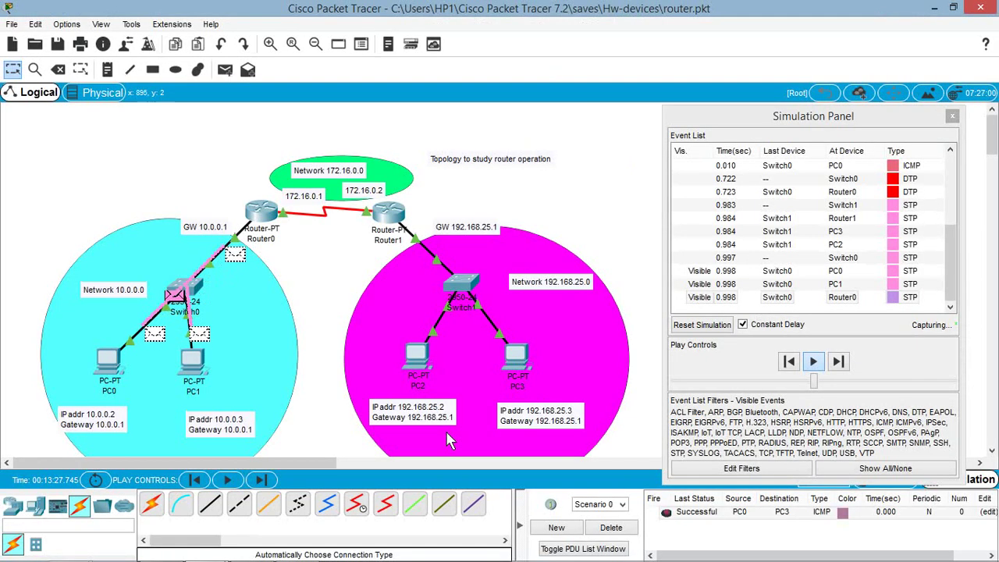